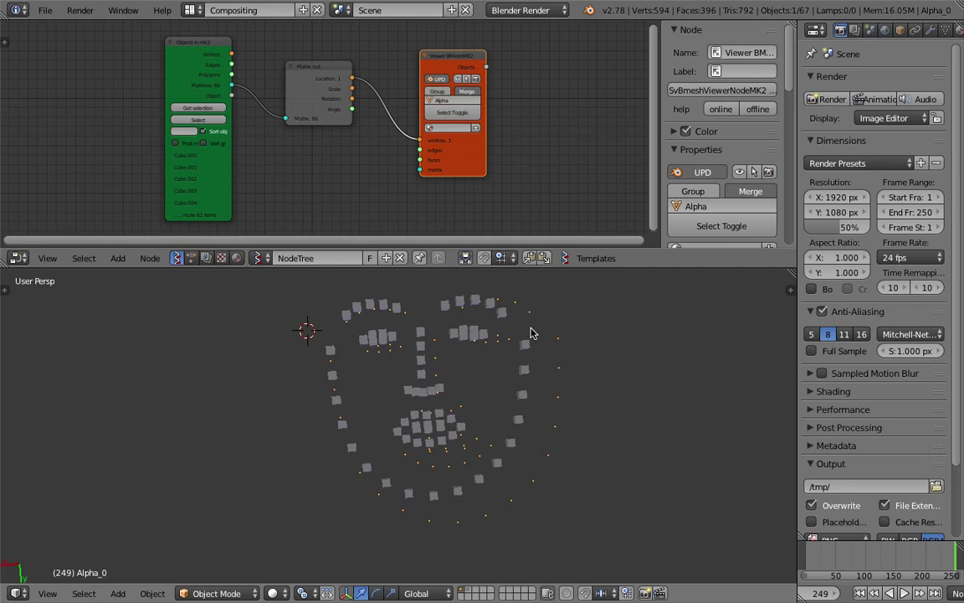
# Step: Examine the face-shaped arrangement of cubes and the offset vertex points from several angles
pyautogui.moveTo(480, 370); pyautogui.dragTo(450, 405, button='middle')
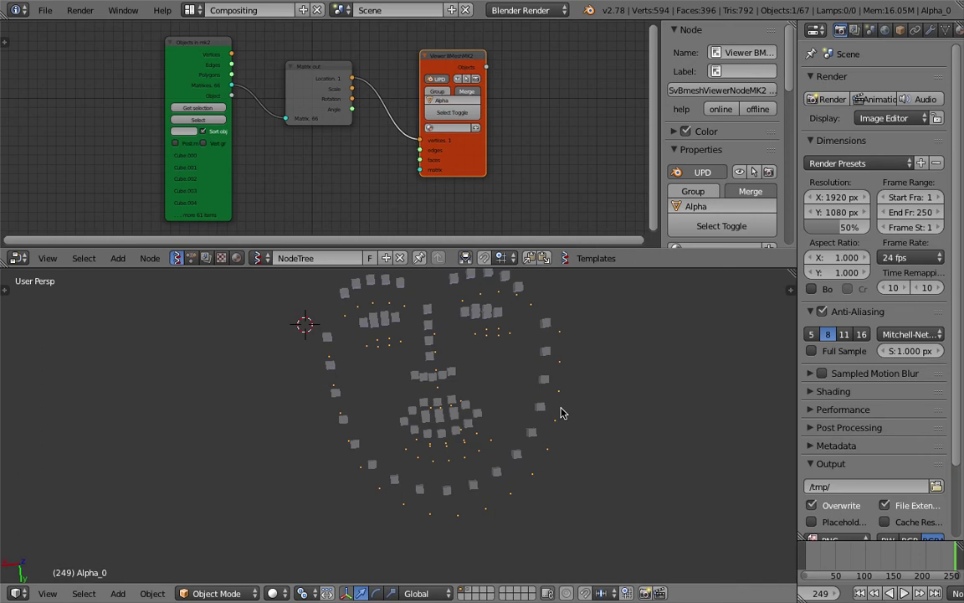
pyautogui.moveTo(517, 423)
pyautogui.mouseDown(button='middle')
pyautogui.moveTo(469, 402)
pyautogui.moveTo(475, 432)
pyautogui.moveTo(463, 425)
pyautogui.moveTo(481, 434)
pyautogui.moveTo(497, 414)
pyautogui.moveTo(475, 415)
pyautogui.mouseUp(button='middle')
pyautogui.scroll(-1, 454, 430)
pyautogui.scroll(1, 451, 430)
pyautogui.scroll(1, 450, 434)
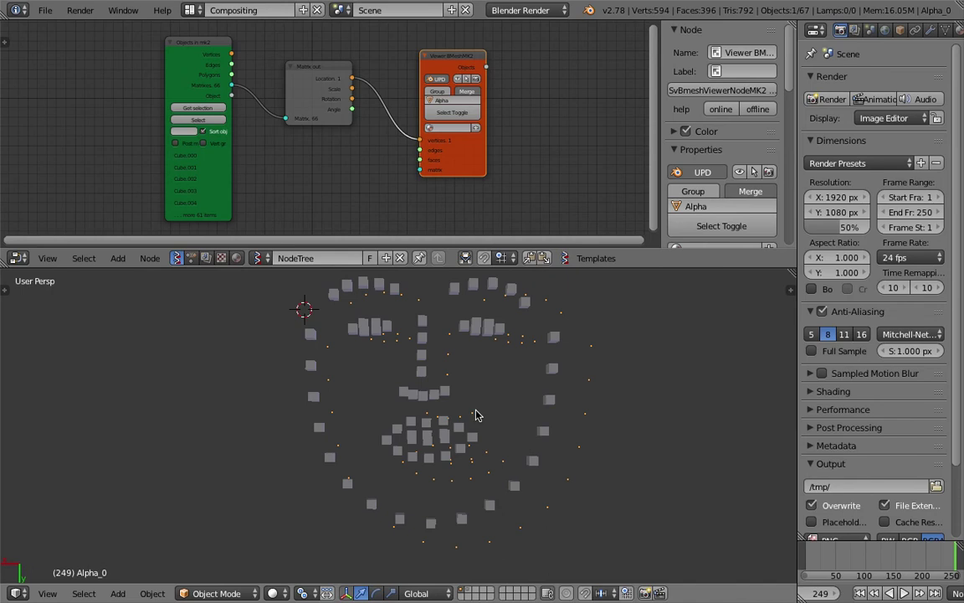
pyautogui.moveTo(476, 415); pyautogui.dragTo(393, 360, button='middle')
pyautogui.click(192, 10)
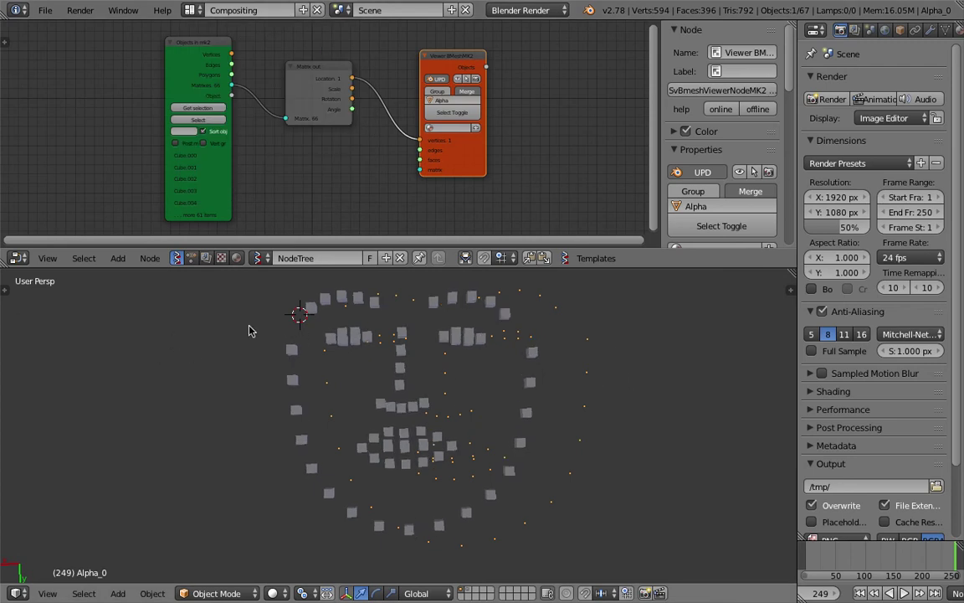
pyautogui.click(206, 356)
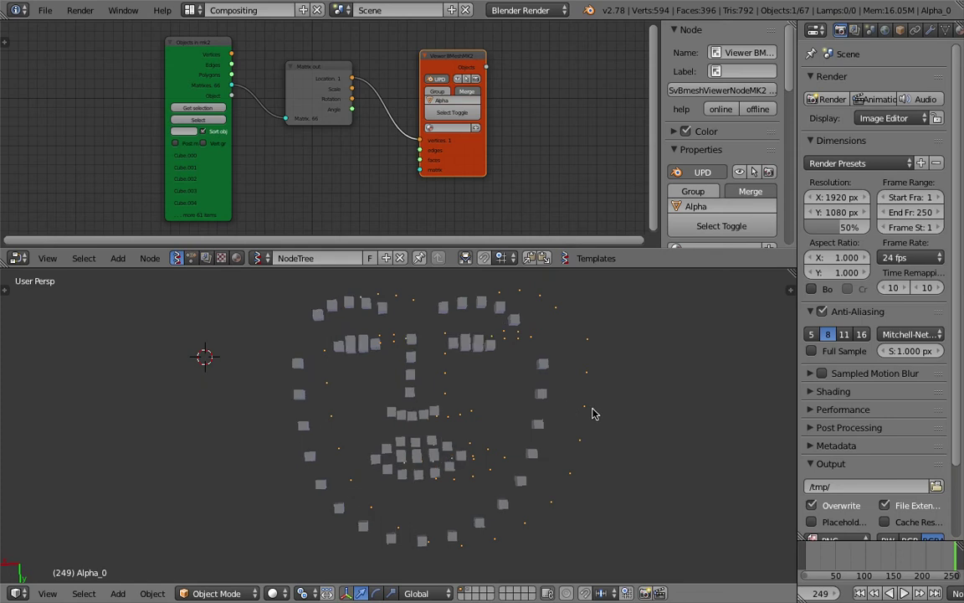
pyautogui.click(310, 409)
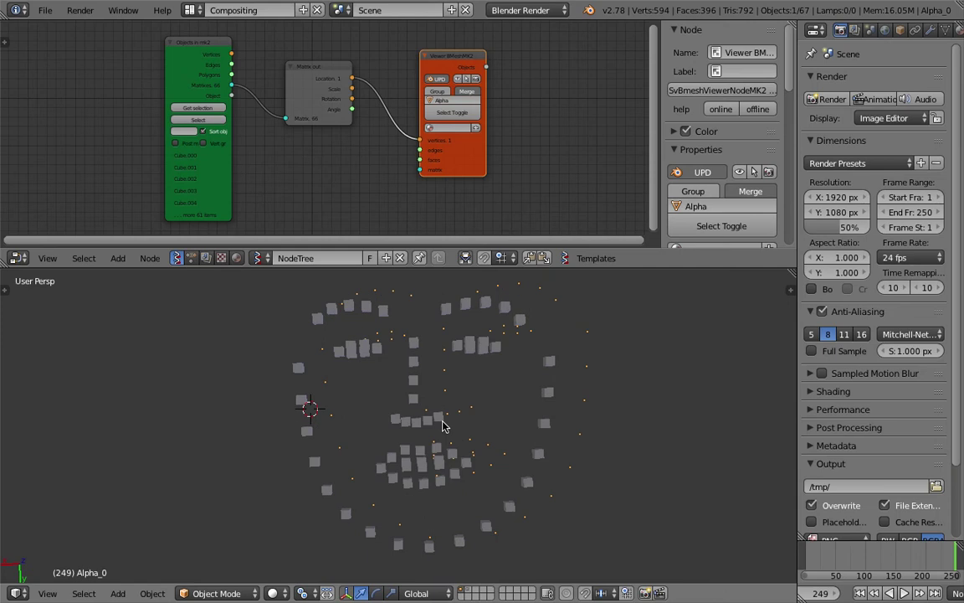
# Step: Select the outermost cube of the left eyebrow and place the 3D cursor just right of the face
pyautogui.rightClick(407, 393)
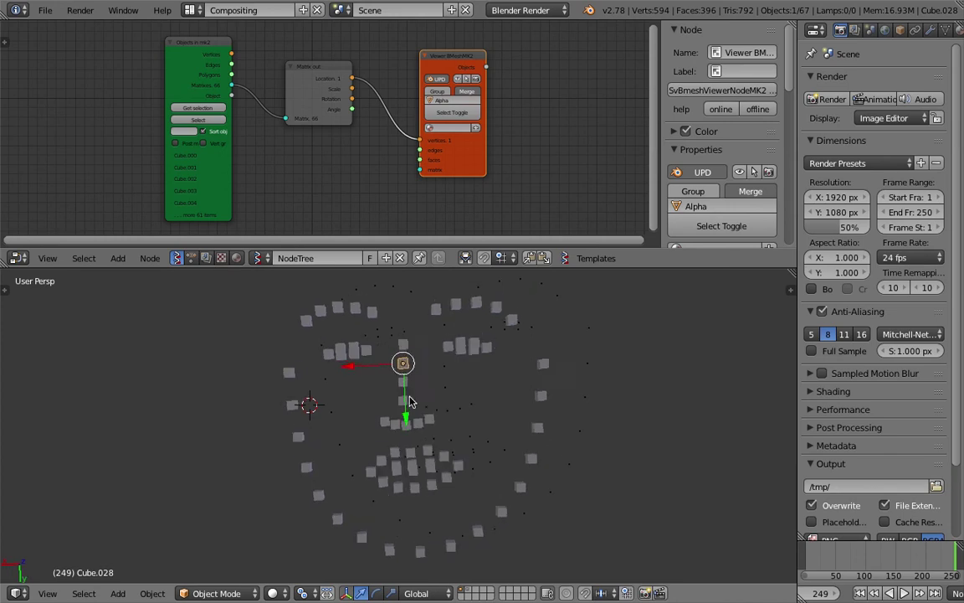
pyautogui.rightClick(321, 313)
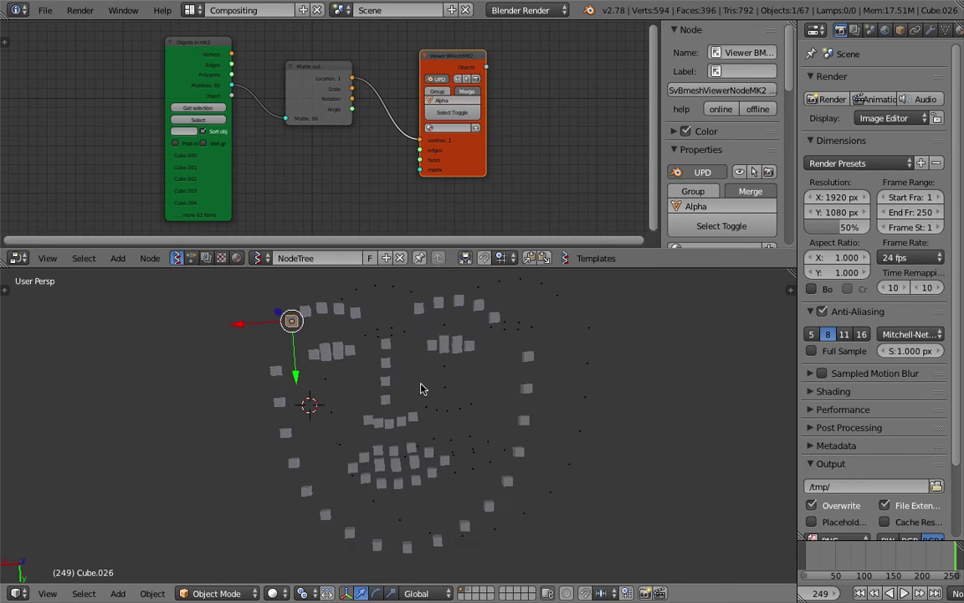
pyautogui.click(584, 377)
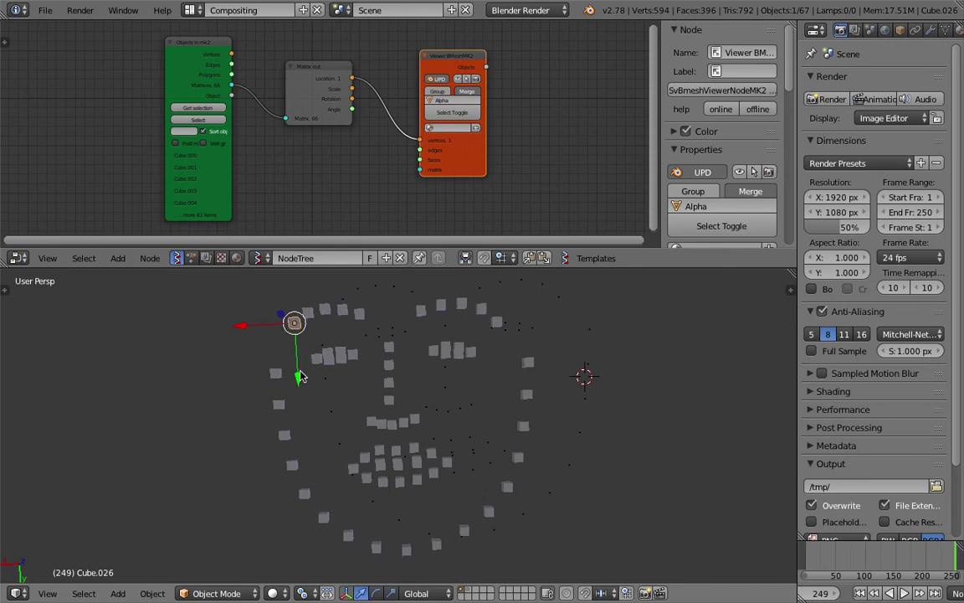
pyautogui.scroll(1, 424, 450)
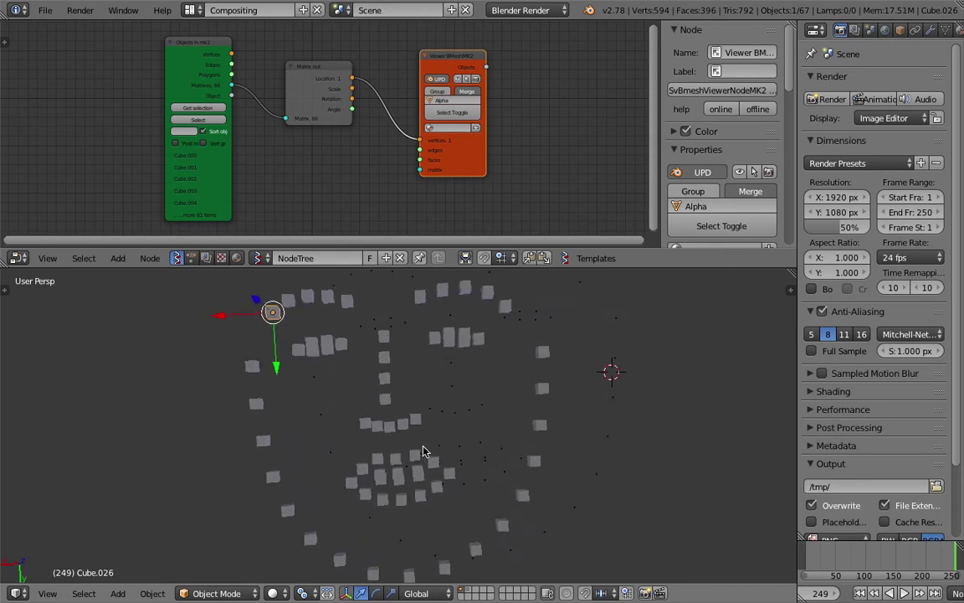
pyautogui.scroll(-2, 423, 450)
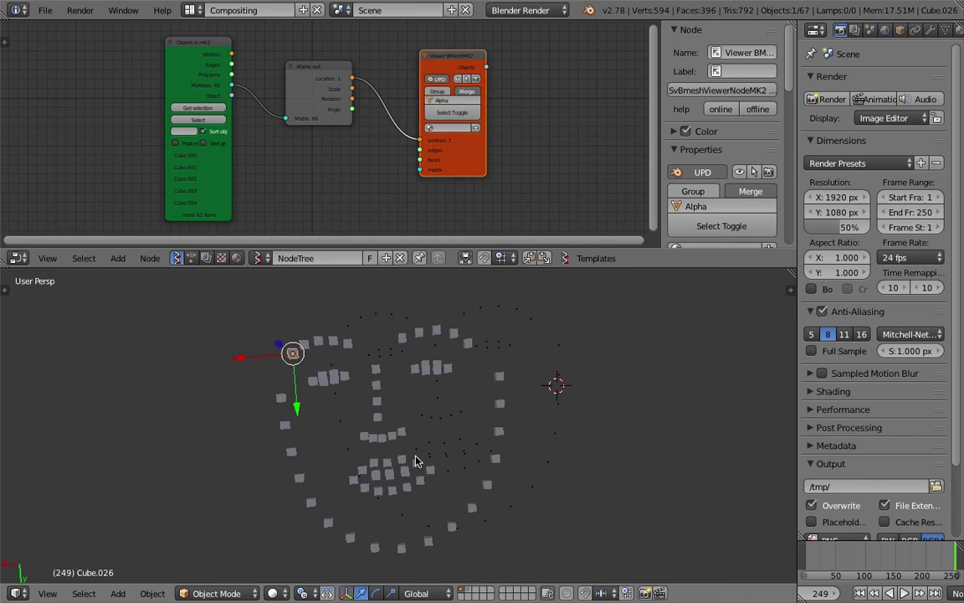
pyautogui.scroll(1, 303, 318)
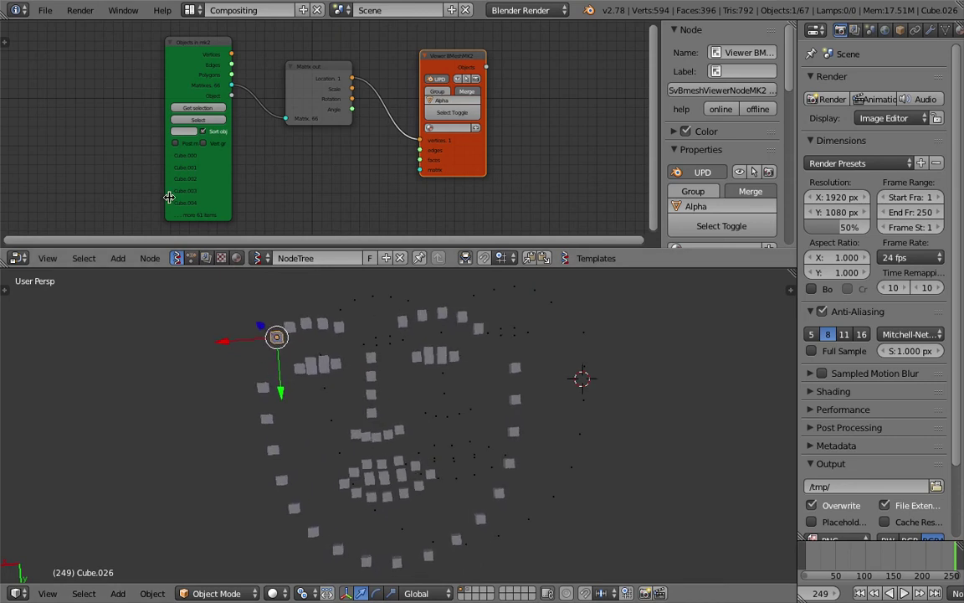
# Step: Widen the Objects in mk2 node toward the left in the node tree
pyautogui.moveTo(169, 198); pyautogui.dragTo(142, 198)
pyautogui.scroll(1, 388, 419)
pyautogui.scroll(-1, 388, 419)
pyautogui.scroll(2, 193, 200)
pyautogui.scroll(-2, 271, 336)
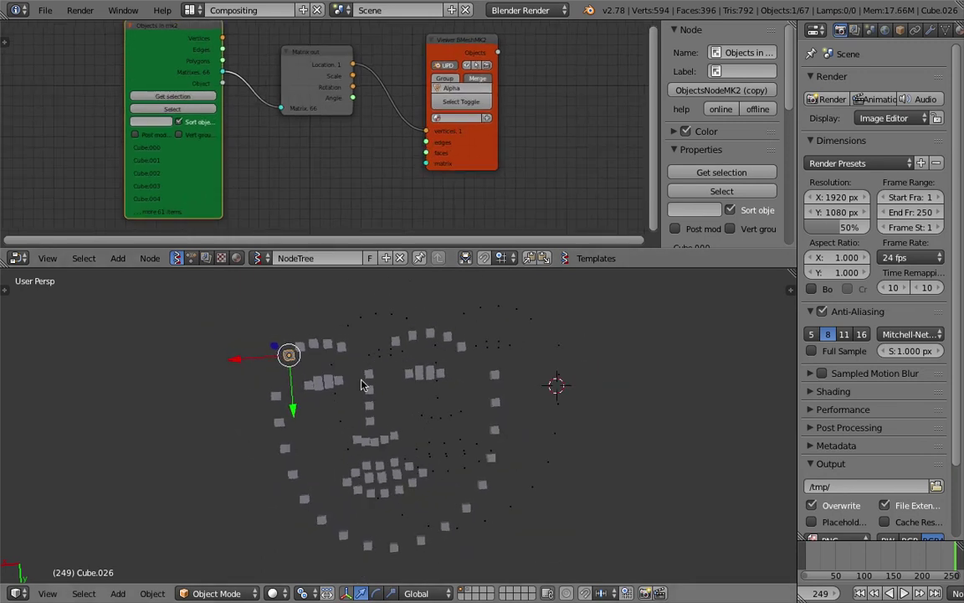
# Step: Widen the Matrix out node slightly and reposition the Matrix out and Viewer BMeshMK2 nodes
pyautogui.click(306, 77)
pyautogui.scroll(1, 285, 81)
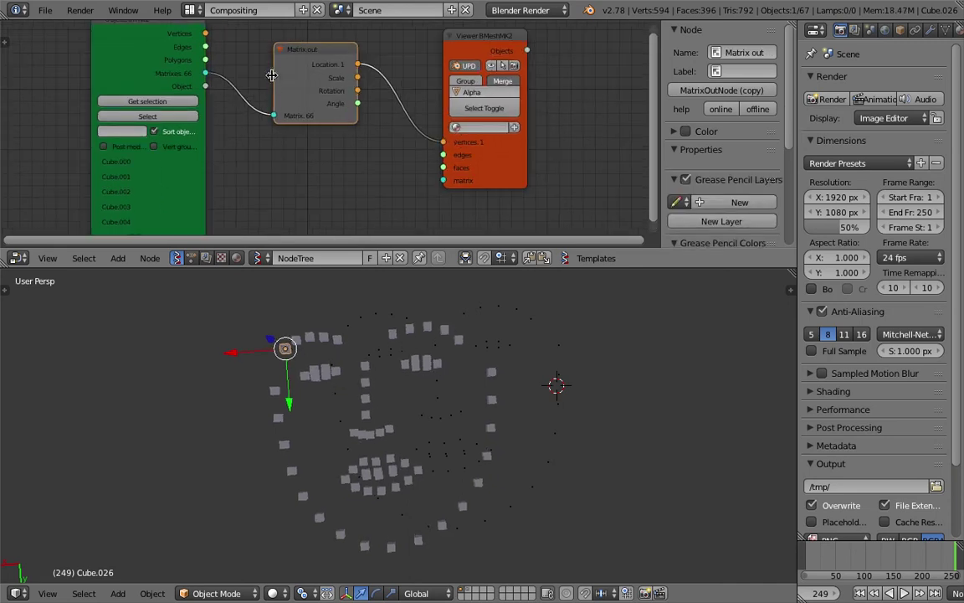
pyautogui.moveTo(275, 76); pyautogui.dragTo(270, 72)
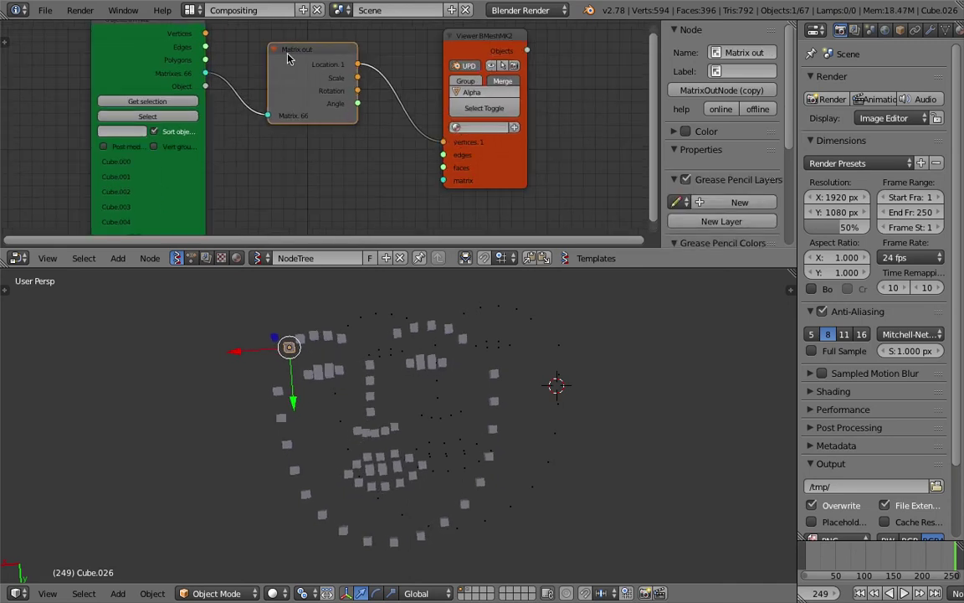
pyautogui.keyDown('shift'); pyautogui.scroll(1, 290, 57); pyautogui.keyUp('shift')
pyautogui.moveTo(304, 77); pyautogui.dragTo(296, 83)
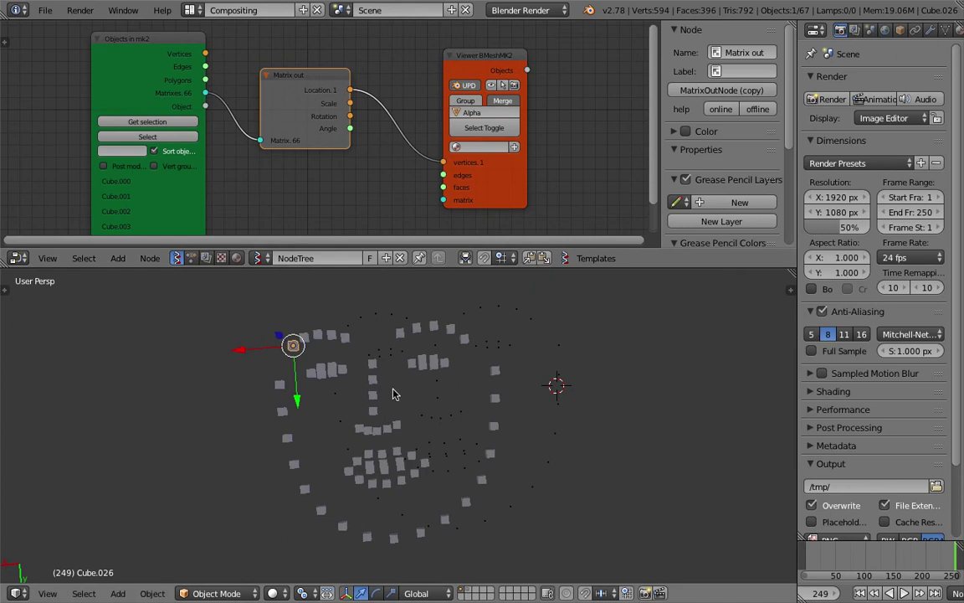
pyautogui.moveTo(408, 403); pyautogui.dragTo(399, 406, button='middle')
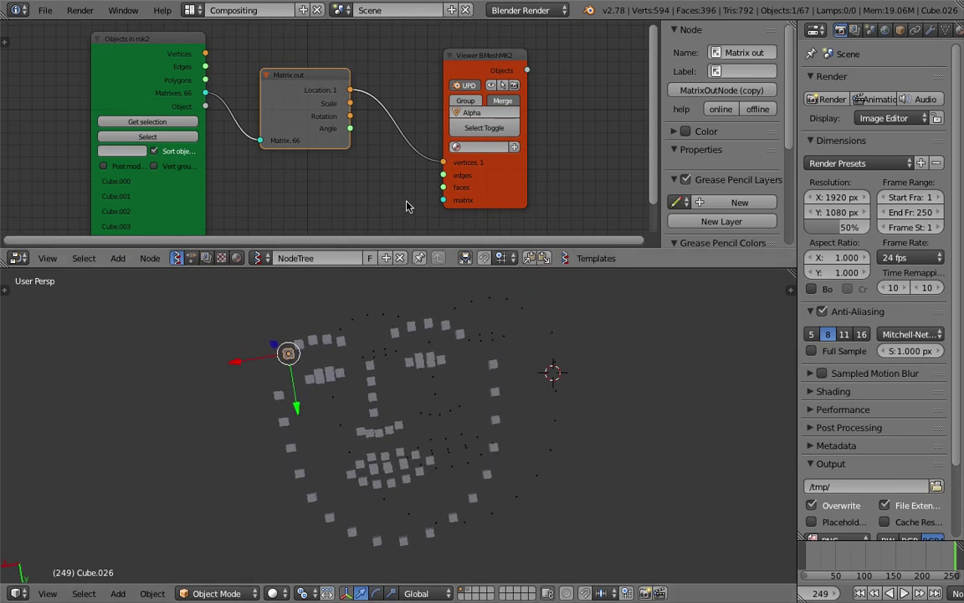
pyautogui.moveTo(453, 170); pyautogui.dragTo(443, 164)
# Step: Play the face animation and display the 3D viewport in wireframe
pyautogui.hotkey('alt', 'a')
pyautogui.press('z')
pyautogui.moveTo(441, 448)
pyautogui.mouseDown(button='middle')
pyautogui.moveTo(430, 452)
pyautogui.moveTo(444, 449)
pyautogui.mouseUp(button='middle')
pyautogui.scroll(3, 444, 447)
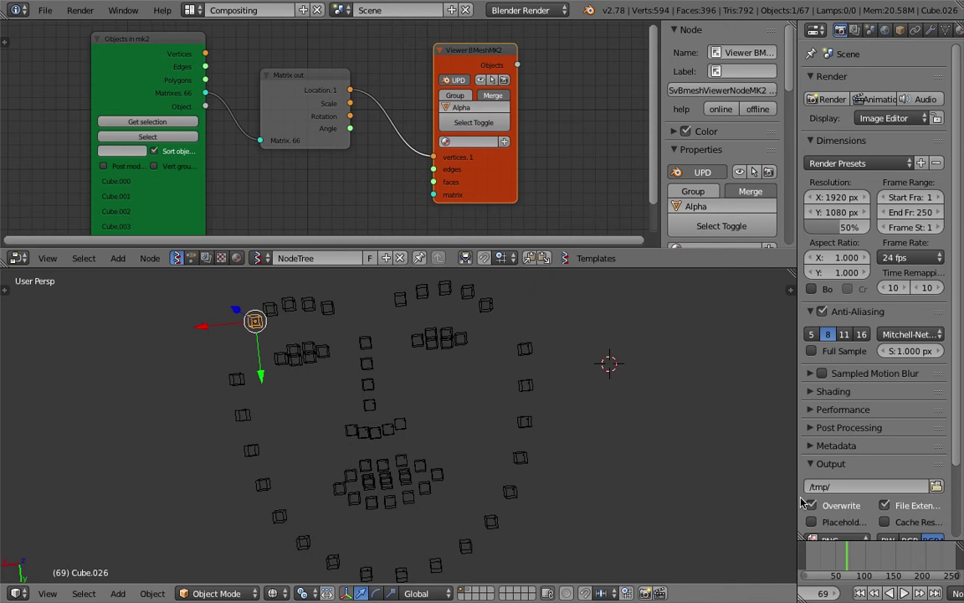
# Step: Widen the properties editor with the timeline below it, and play the animation forward to frame 121
pyautogui.moveTo(797, 486); pyautogui.dragTo(763, 494)
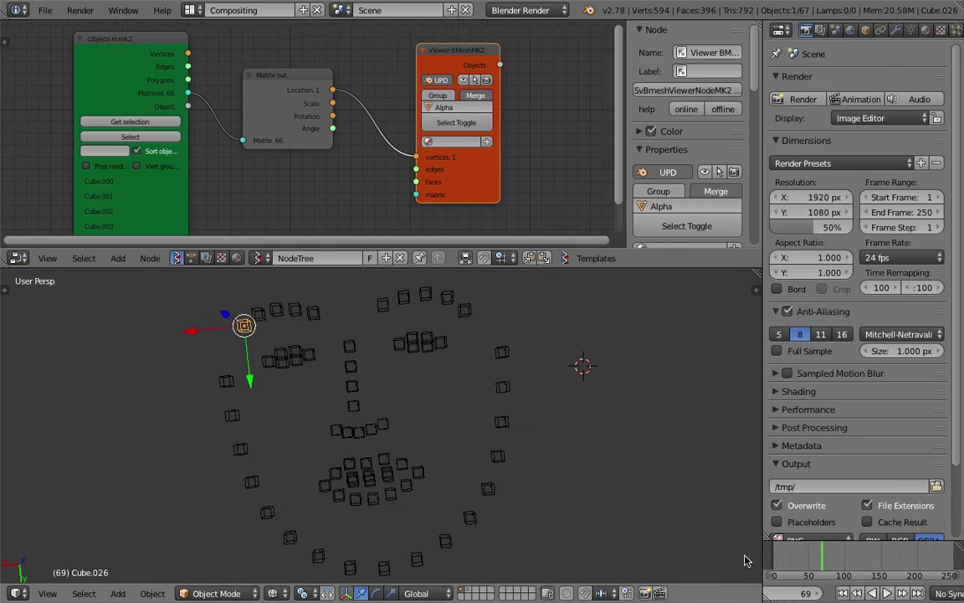
pyautogui.hotkey('alt', 'a')
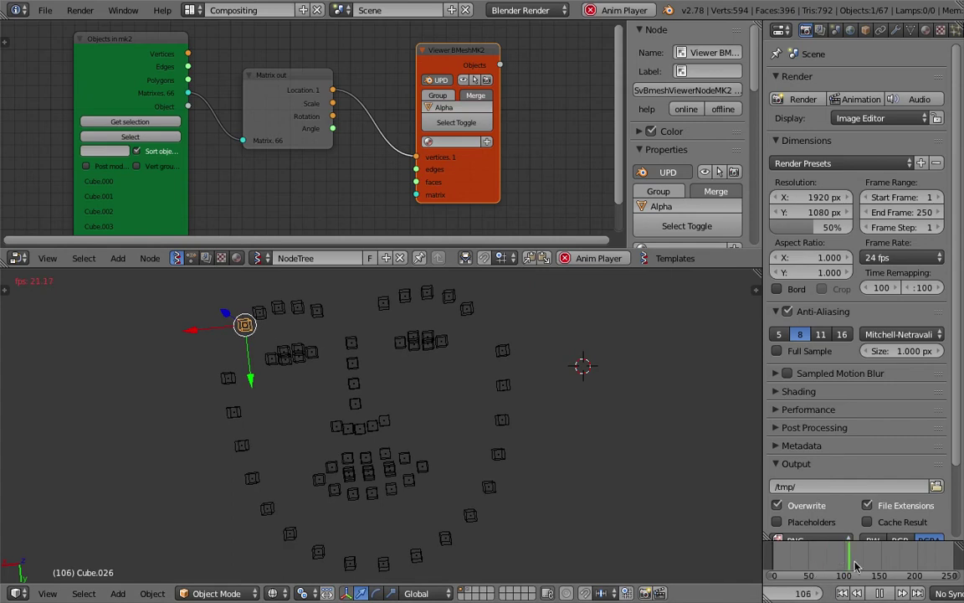
pyautogui.hotkey('alt', 'a')
# Step: Select the Alpha_0 vertex mesh by one of its points near the right eye
pyautogui.moveTo(457, 446); pyautogui.dragTo(401, 382, button='middle')
pyautogui.rightClick(445, 335)
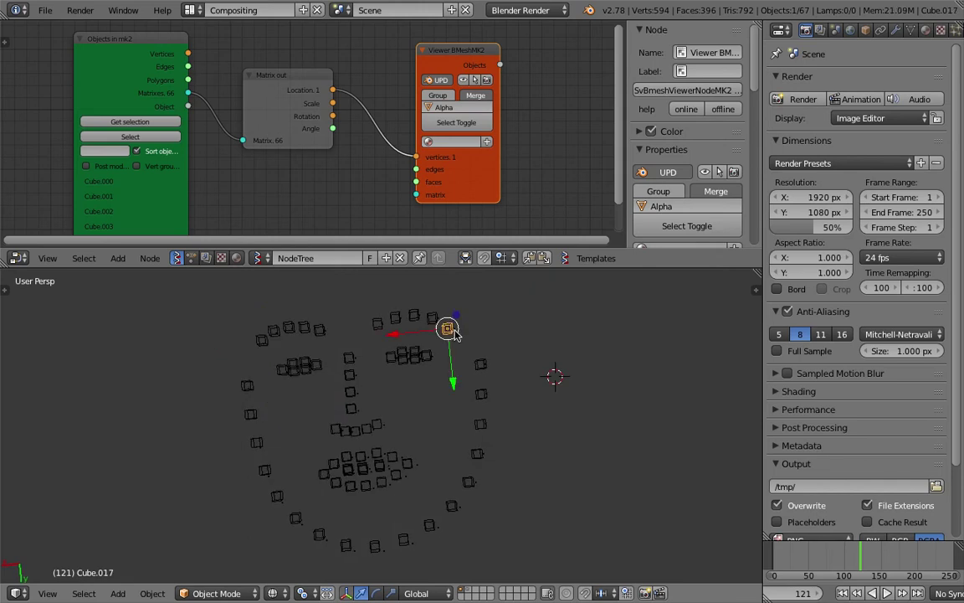
pyautogui.scroll(1, 473, 352)
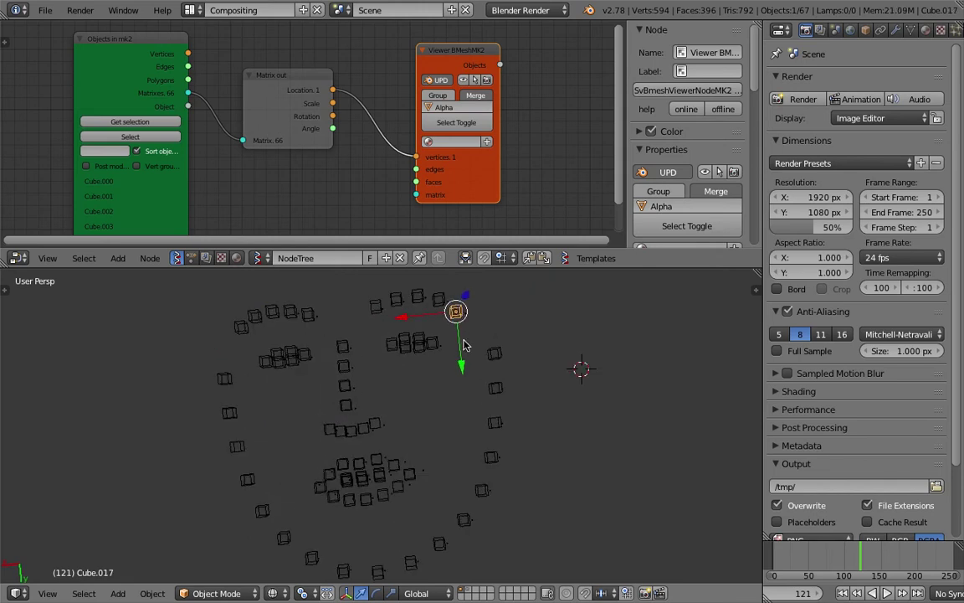
pyautogui.rightClick(442, 346)
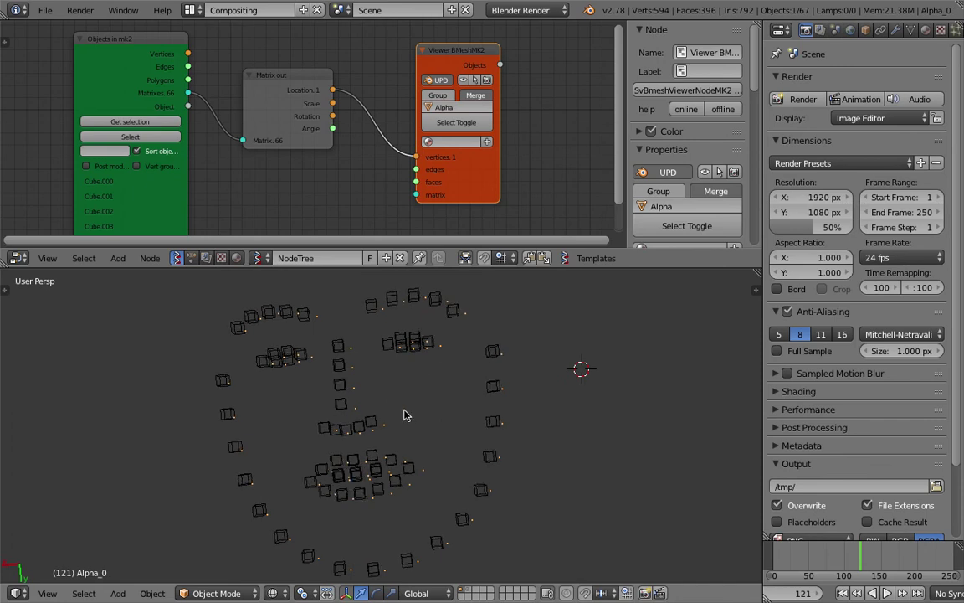
pyautogui.moveTo(404, 411)
pyautogui.mouseDown(button='middle')
pyautogui.moveTo(383, 421)
pyautogui.moveTo(400, 416)
pyautogui.mouseUp(button='middle')
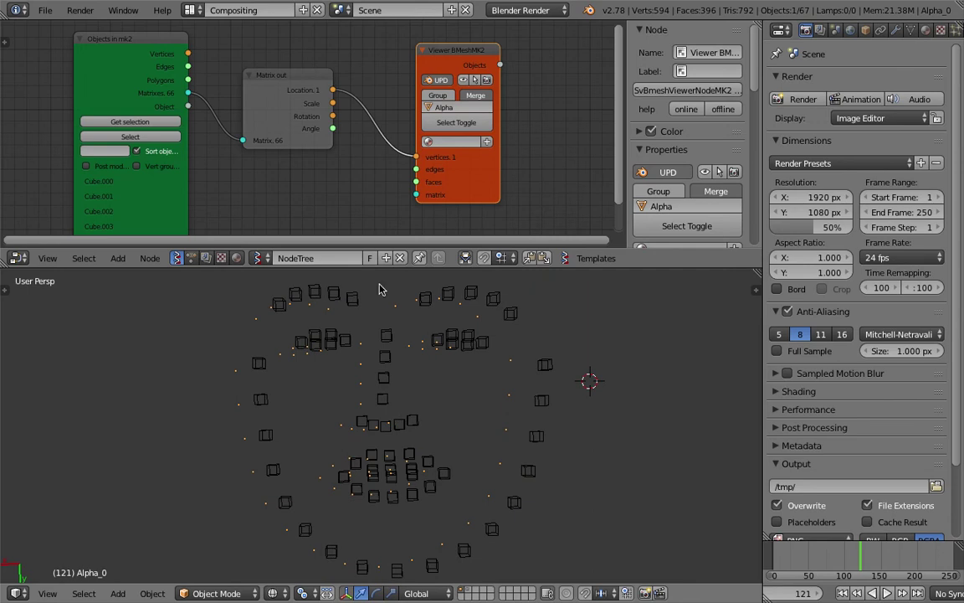
# Step: Enlarge the 3D viewport upward over the node editor and return it to solid display
pyautogui.moveTo(432, 267); pyautogui.dragTo(432, 238)
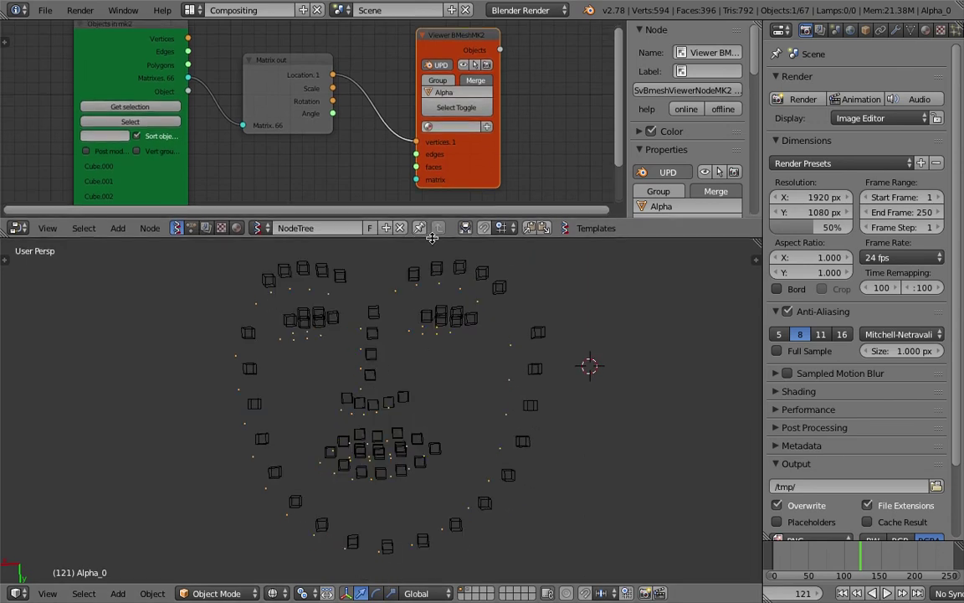
pyautogui.moveTo(462, 351); pyautogui.dragTo(461, 386, button='middle')
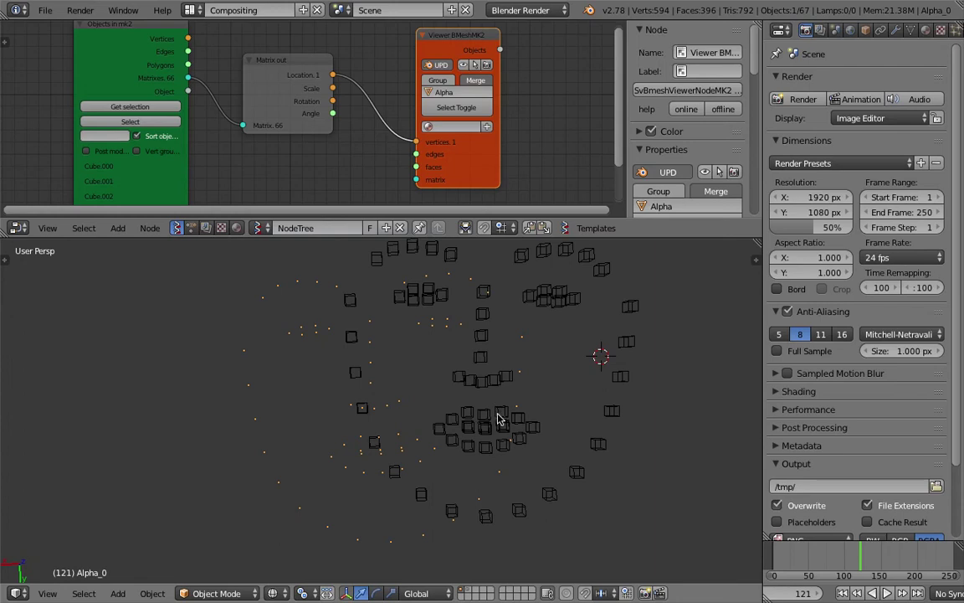
pyautogui.moveTo(497, 411); pyautogui.dragTo(492, 417, button='middle')
pyautogui.scroll(-2, 473, 419)
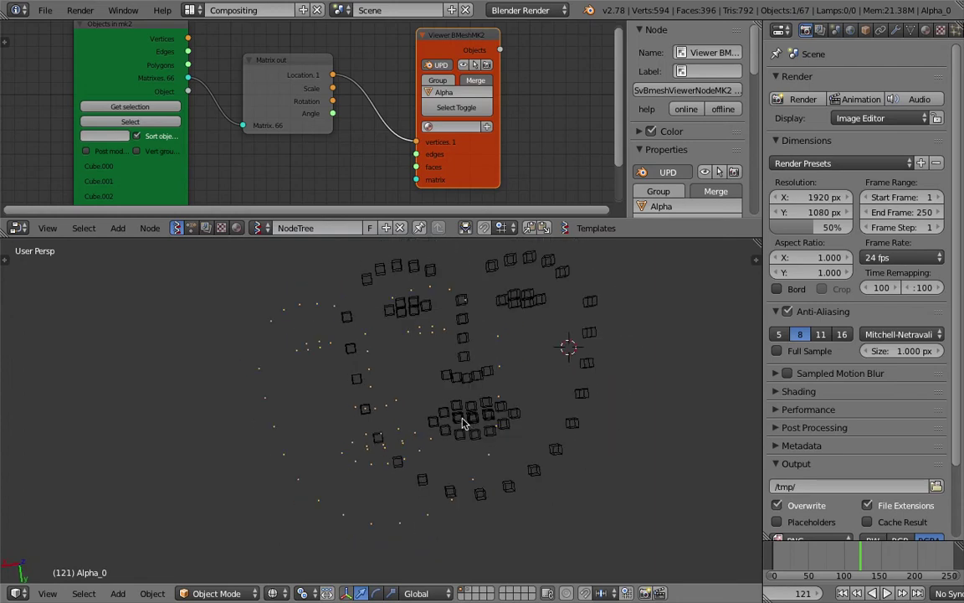
pyautogui.moveTo(465, 420)
pyautogui.mouseDown(button='middle')
pyautogui.moveTo(475, 413)
pyautogui.moveTo(428, 405)
pyautogui.moveTo(447, 408)
pyautogui.moveTo(437, 415)
pyautogui.moveTo(452, 276)
pyautogui.moveTo(444, 446)
pyautogui.moveTo(437, 425)
pyautogui.moveTo(474, 433)
pyautogui.moveTo(445, 433)
pyautogui.moveTo(460, 436)
pyautogui.mouseUp(button='middle')
pyautogui.scroll(3, 474, 412)
pyautogui.scroll(-1, 436, 411)
pyautogui.press('z')
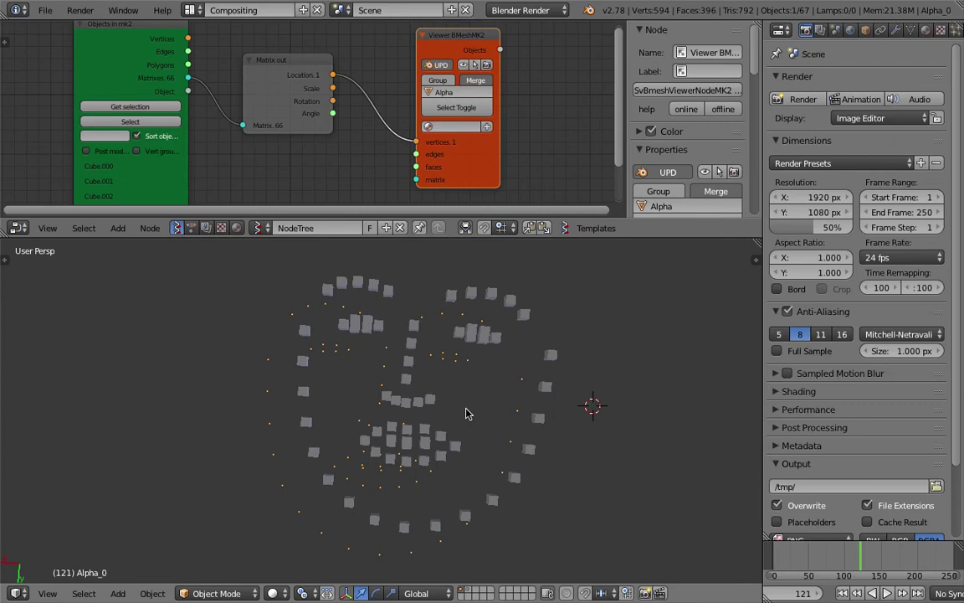
# Step: Compare the positions of the Alpha_0 vertices with the face cubes from different viewing angles
pyautogui.moveTo(458, 428); pyautogui.dragTo(469, 450, button='middle')
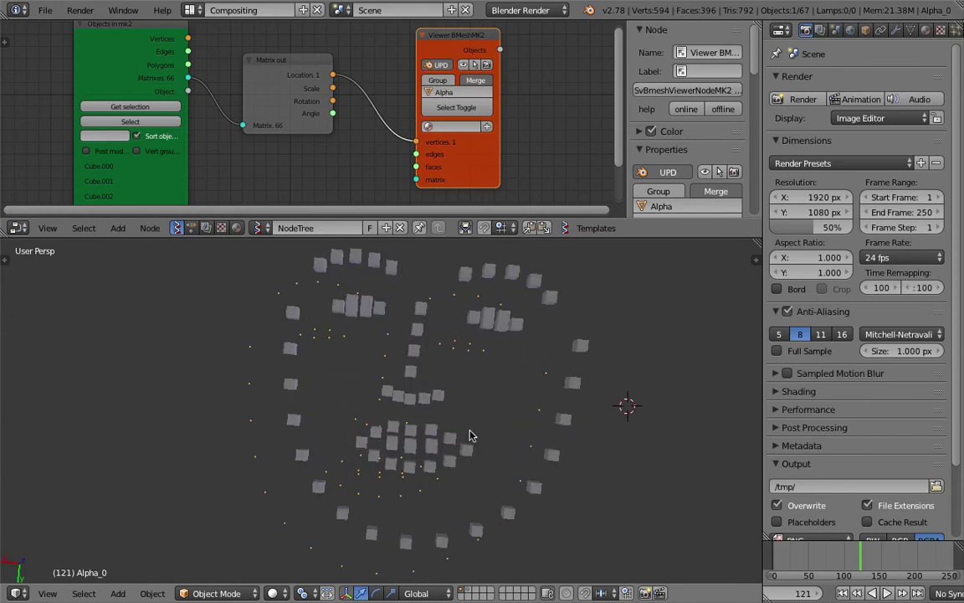
pyautogui.moveTo(463, 429); pyautogui.dragTo(482, 467, button='middle')
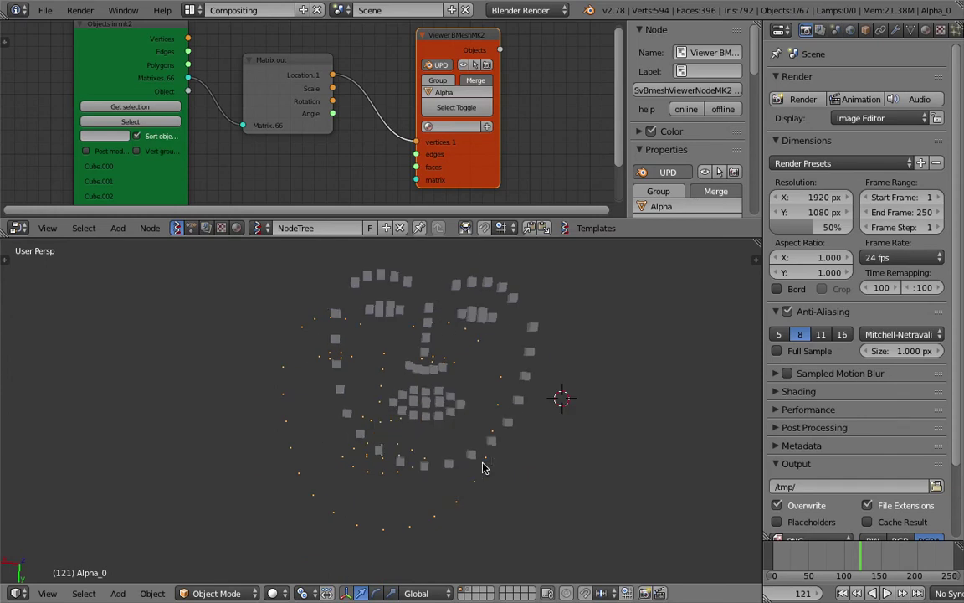
pyautogui.moveTo(471, 463); pyautogui.dragTo(472, 459, button='middle')
pyautogui.rightClick(474, 473)
pyautogui.rightClick(490, 434)
pyautogui.moveTo(461, 415); pyautogui.dragTo(457, 400, button='middle')
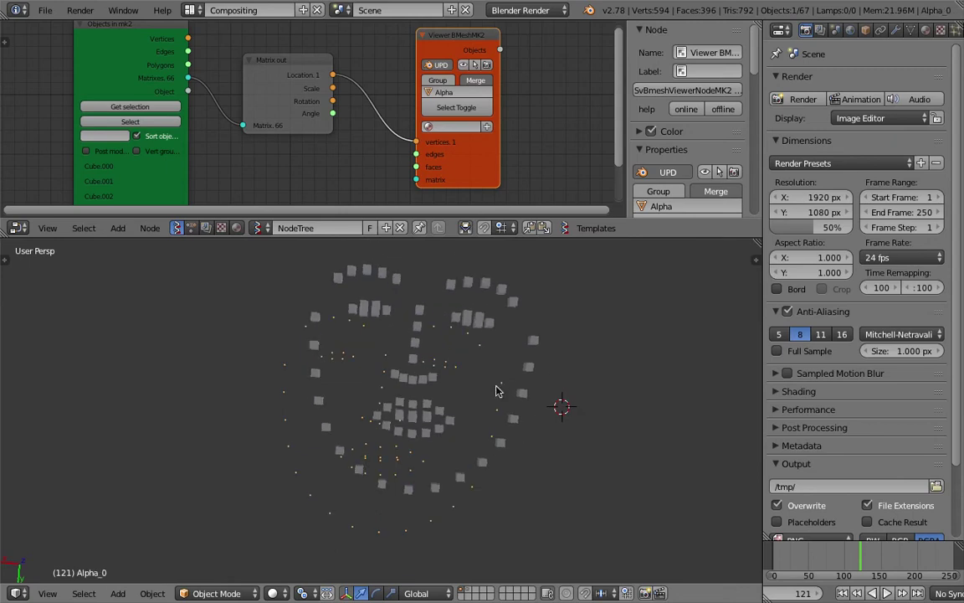
# Step: Set the timeline to frame 56 and show the face cubes in wireframe
pyautogui.moveTo(415, 194); pyautogui.dragTo(434, 196, button='middle')
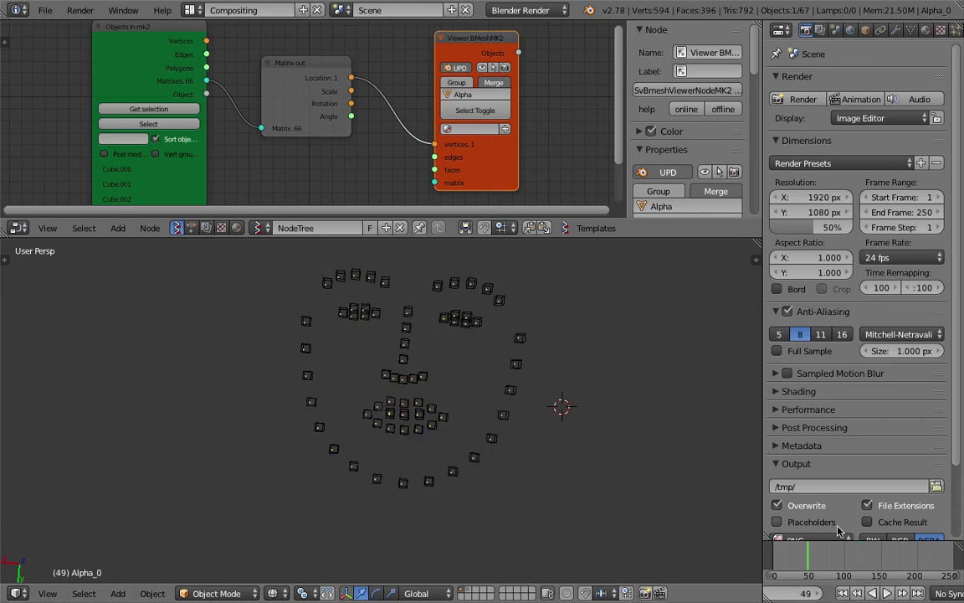
pyautogui.click(813, 550)
pyautogui.press('z')
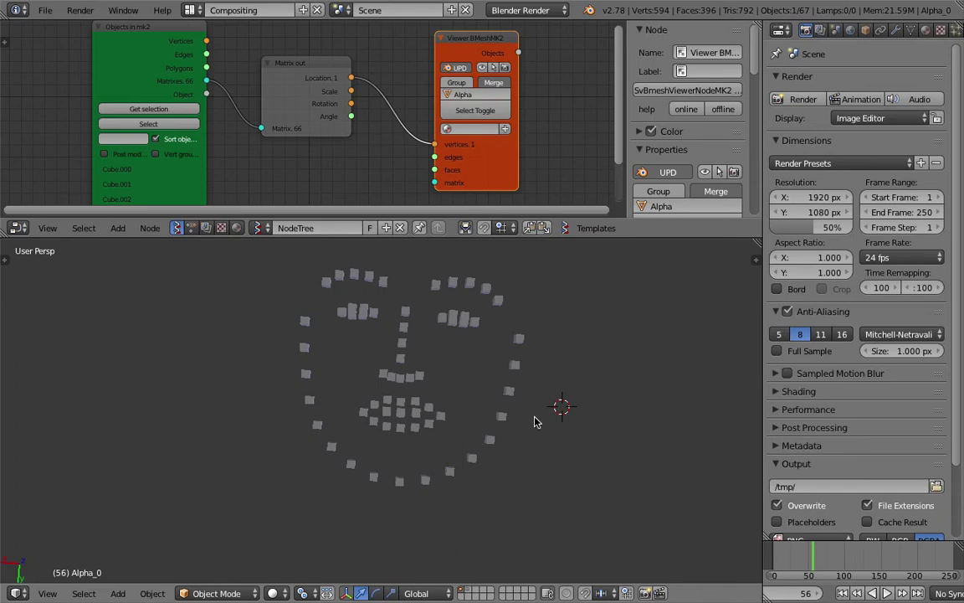
pyautogui.press('z')
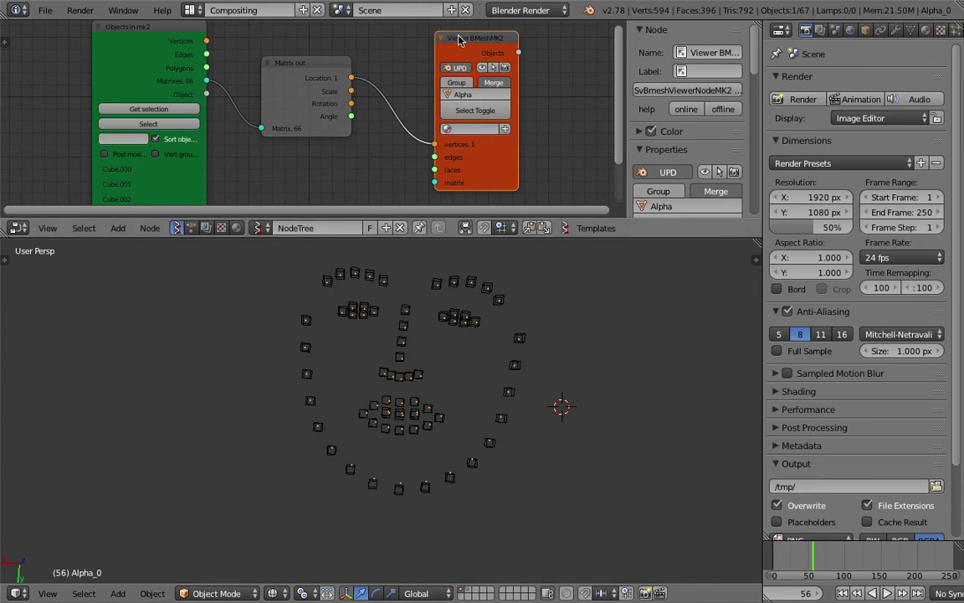
# Step: Delete the Viewer BMeshMK2 node, and extrude all Alpha_0 vertices a short way upward along Z
pyautogui.press('x')
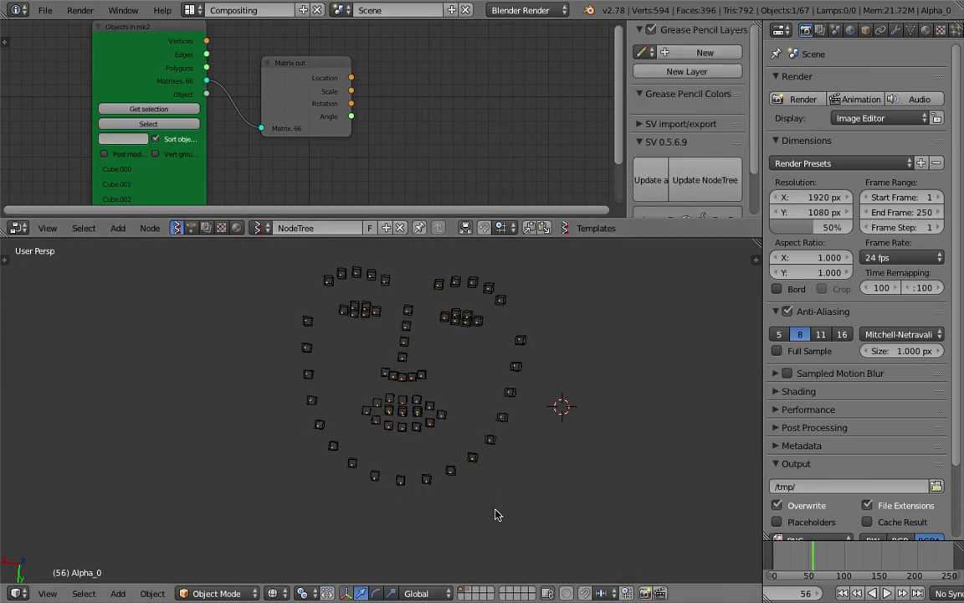
pyautogui.moveTo(492, 505); pyautogui.dragTo(472, 429, button='middle')
pyautogui.hotkey('ctrl', 'Tab')
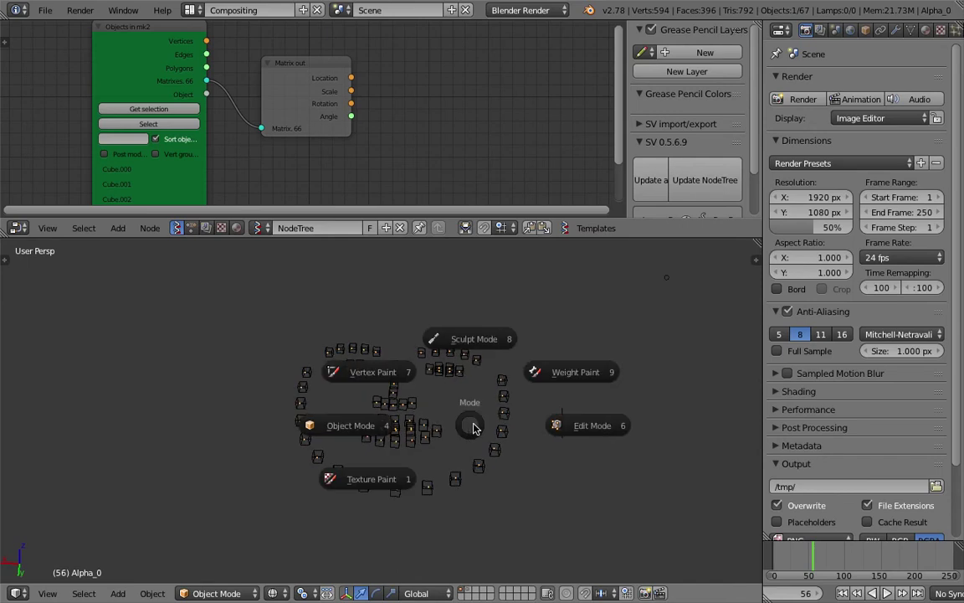
pyautogui.click(499, 434)
pyautogui.press('a')
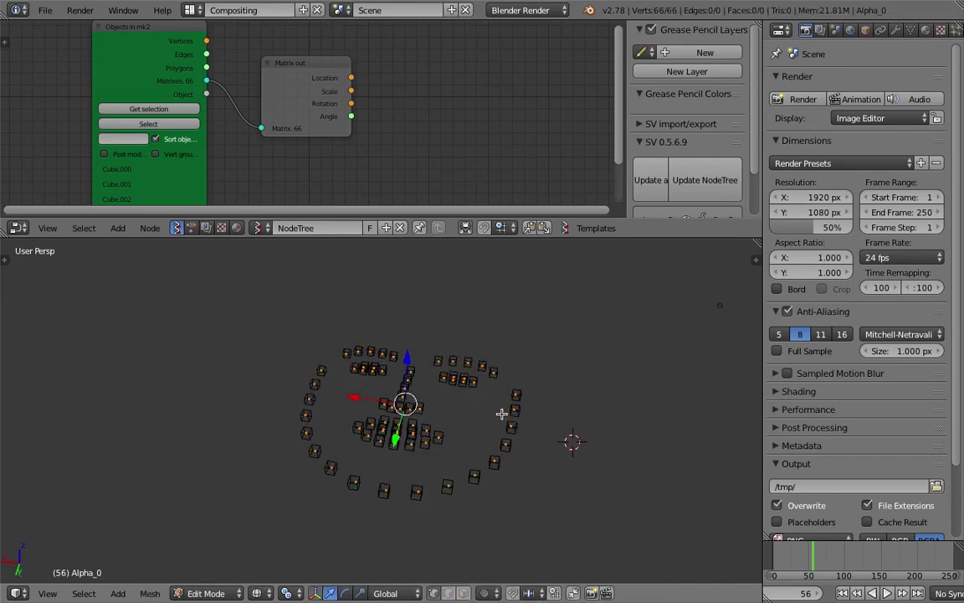
pyautogui.press('e')
pyautogui.press('z')
pyautogui.click(508, 399)
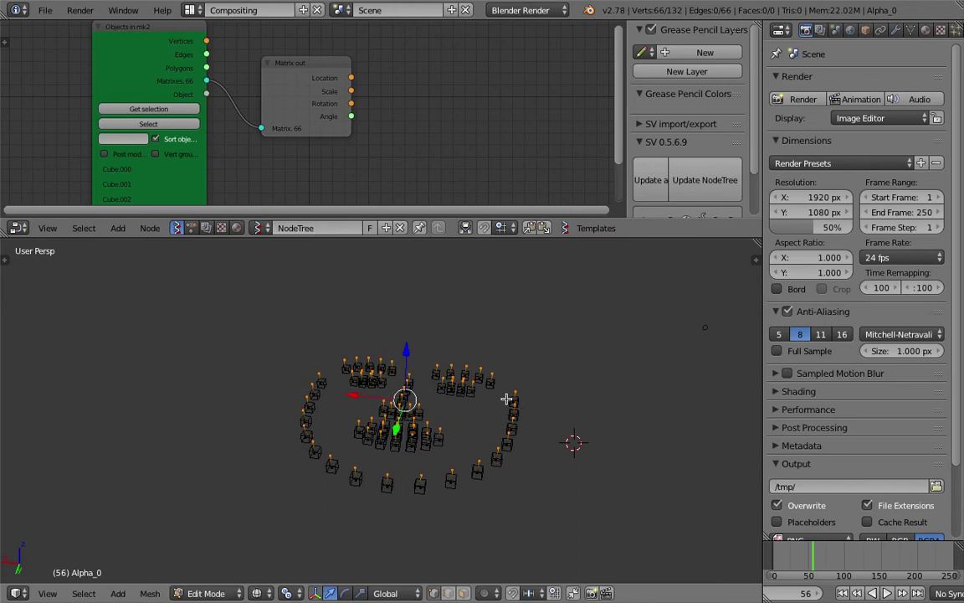
pyautogui.hotkey('ctrl', 'Tab')
pyautogui.click(496, 391)
pyautogui.moveTo(496, 391); pyautogui.dragTo(517, 463, button='middle')
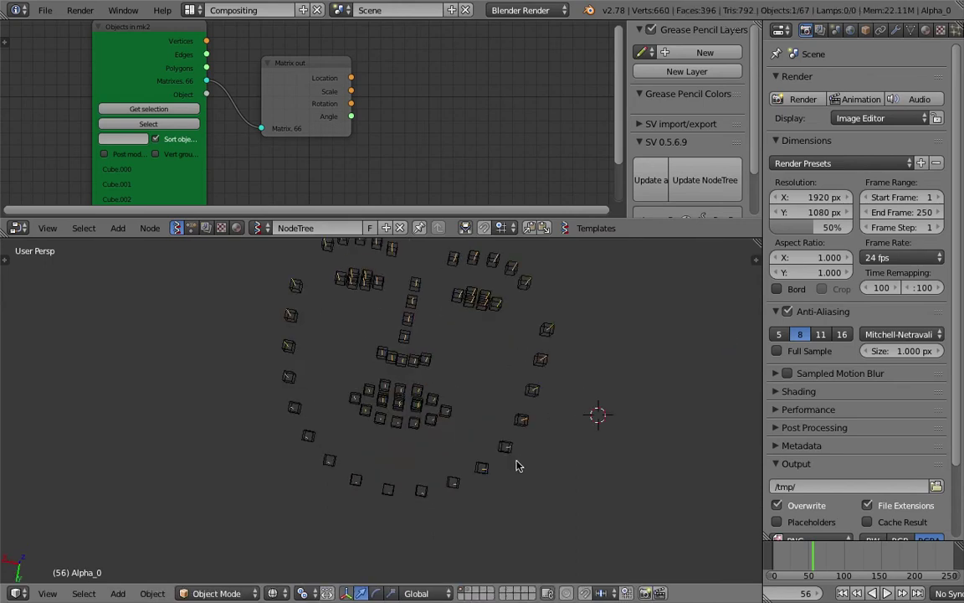
# Step: Add a Skin modifier to the Alpha_0 mesh
pyautogui.click(895, 30)
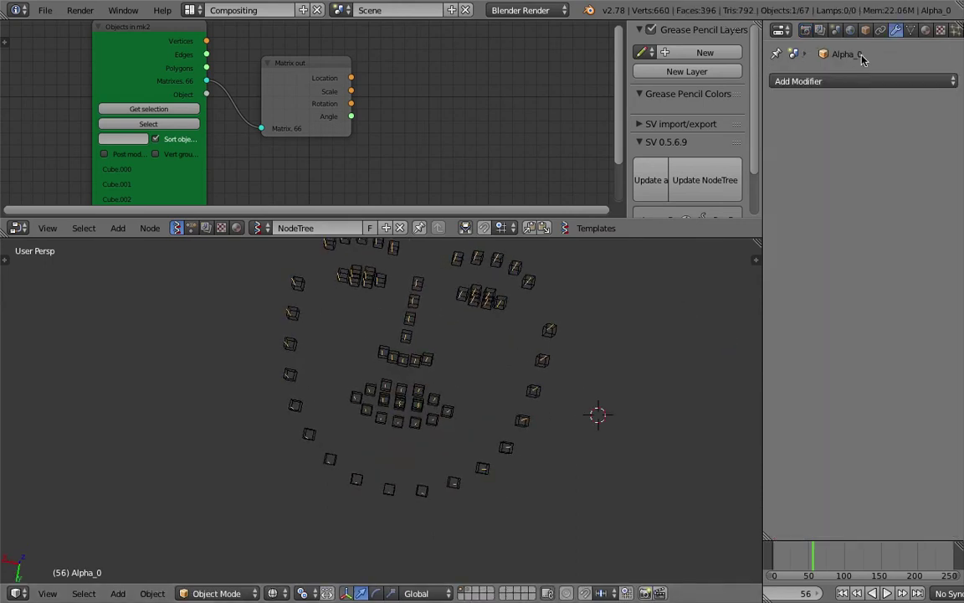
pyautogui.click(850, 81)
pyautogui.click(649, 298)
pyautogui.moveTo(510, 396); pyautogui.dragTo(498, 360, button='middle')
# Step: Select all Alpha_0 vertices in Edit Mode and create an armature from the Skin modifier in Object Mode
pyautogui.hotkey('ctrl', 'Tab')
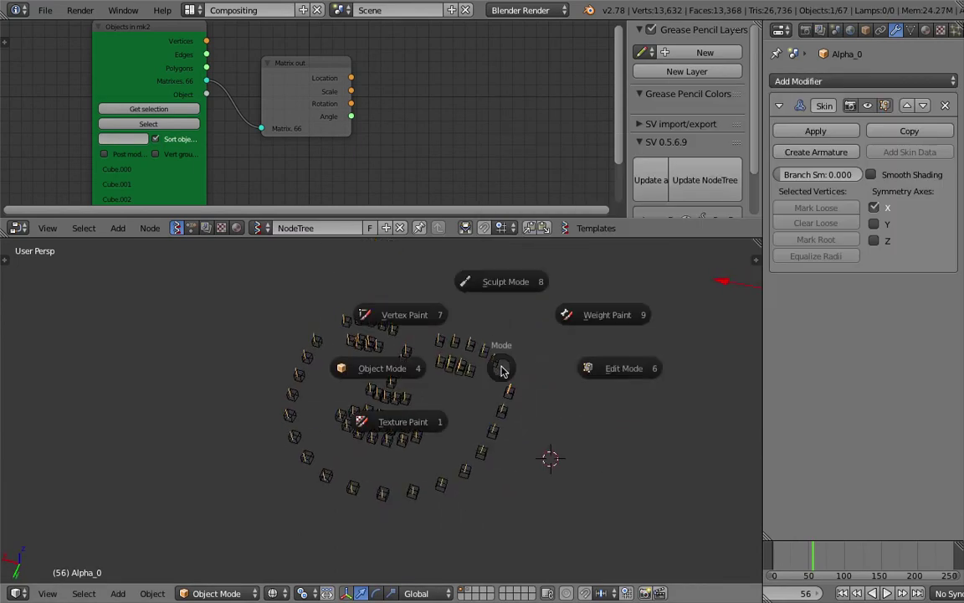
pyautogui.click(528, 374)
pyautogui.press('a')
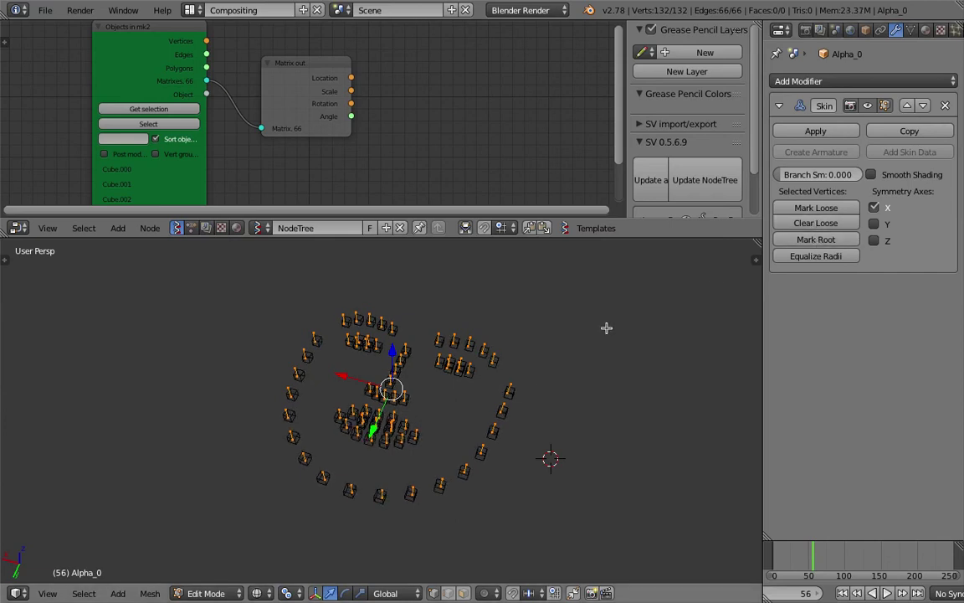
pyautogui.hotkey('ctrl', 'Tab')
pyautogui.click(549, 337)
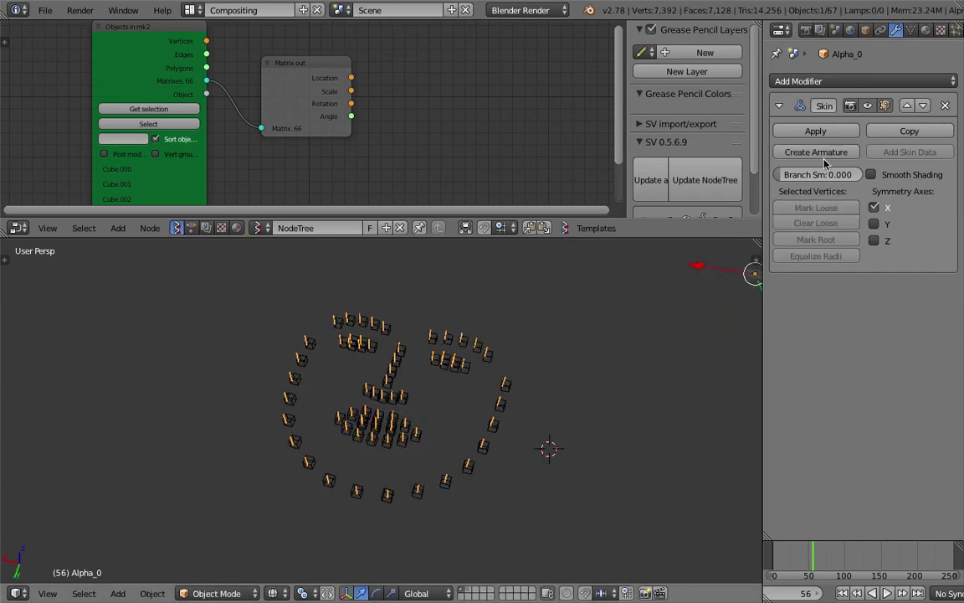
pyautogui.click(823, 156)
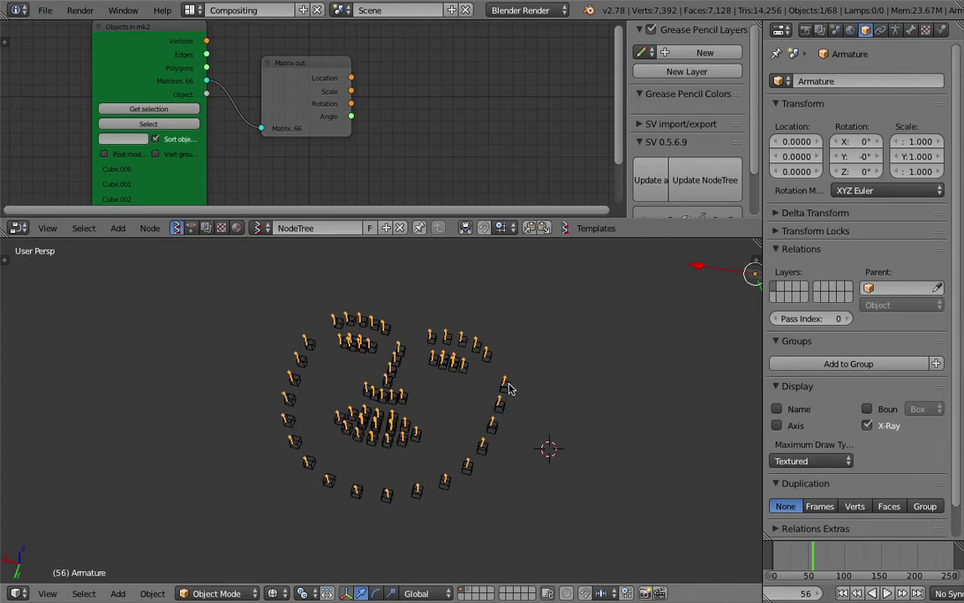
# Step: Delete the Alpha_0 mesh and select the armature over the face cubes
pyautogui.rightClick(466, 372)
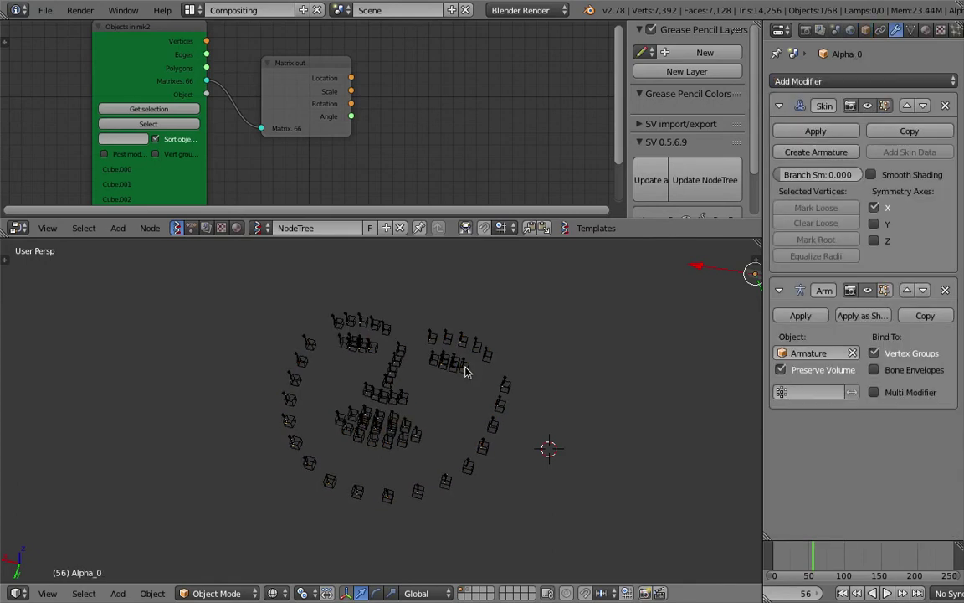
pyautogui.press('x')
pyautogui.click(513, 360)
pyautogui.rightClick(506, 385)
pyautogui.moveTo(511, 385); pyautogui.dragTo(459, 413, button='middle')
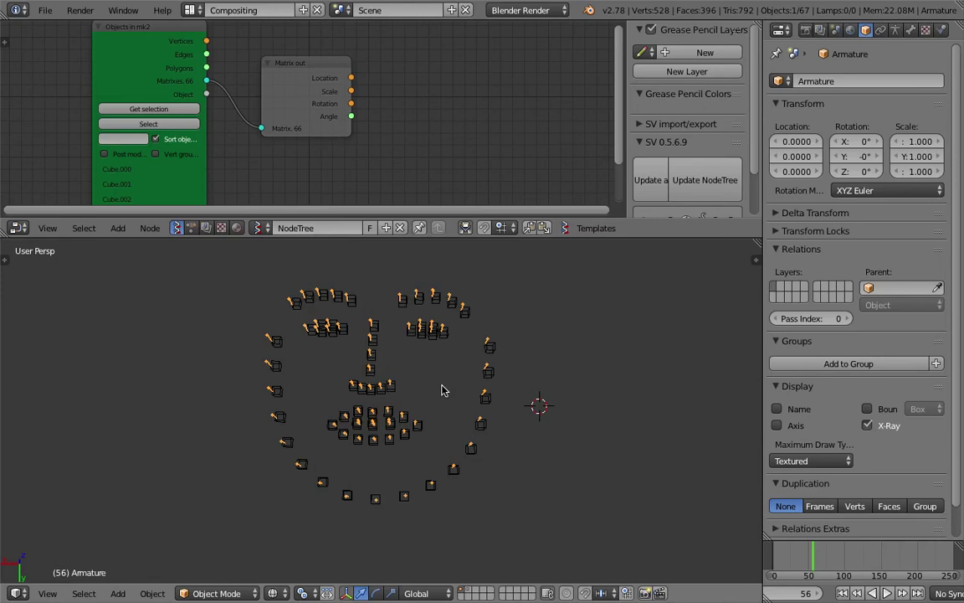
# Step: Examine the armature's bones in Edit Mode and Pose Mode with all bones selected, and return to Object Mode
pyautogui.press('Tab')
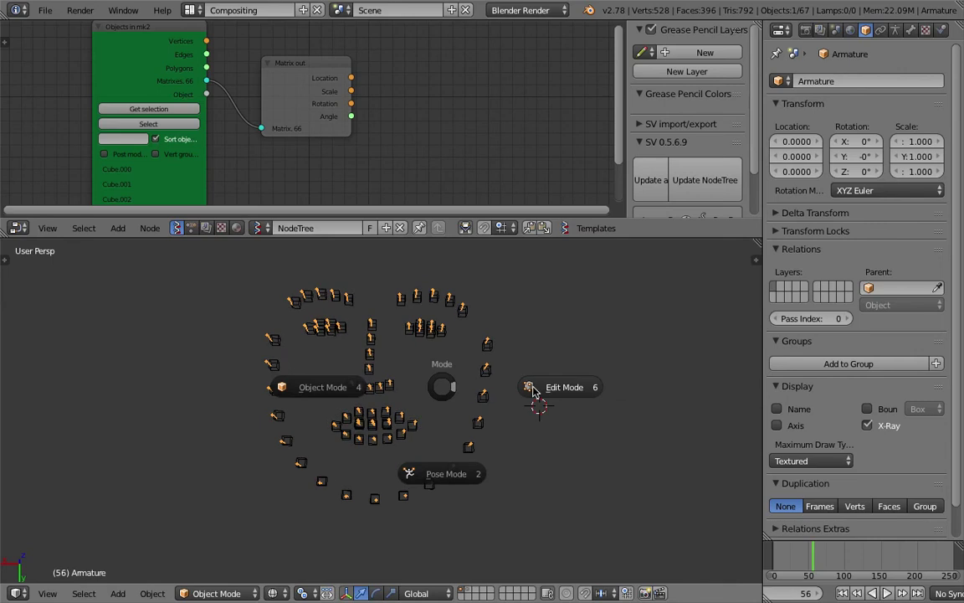
pyautogui.click(533, 391)
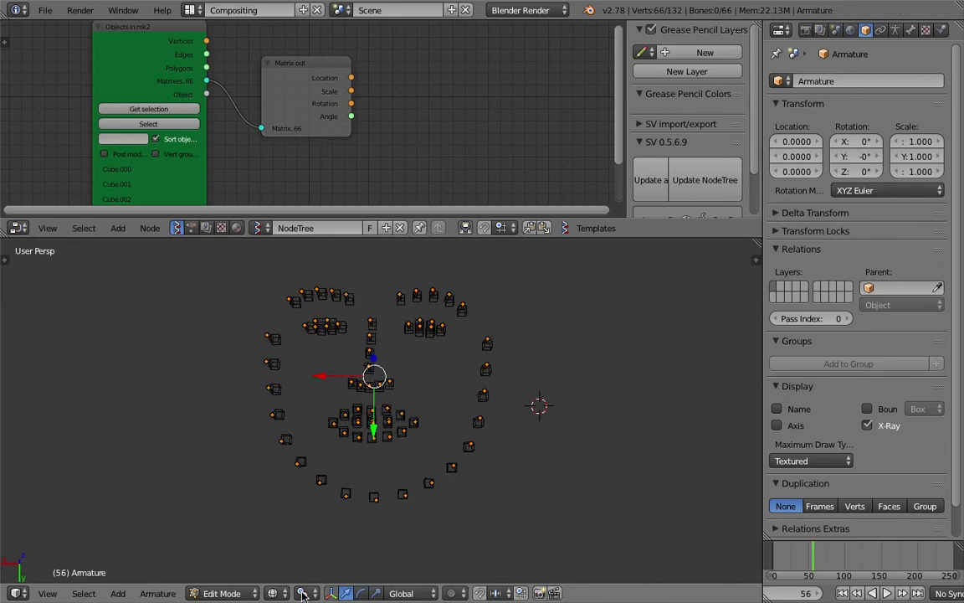
pyautogui.click(222, 593)
pyautogui.click(230, 541)
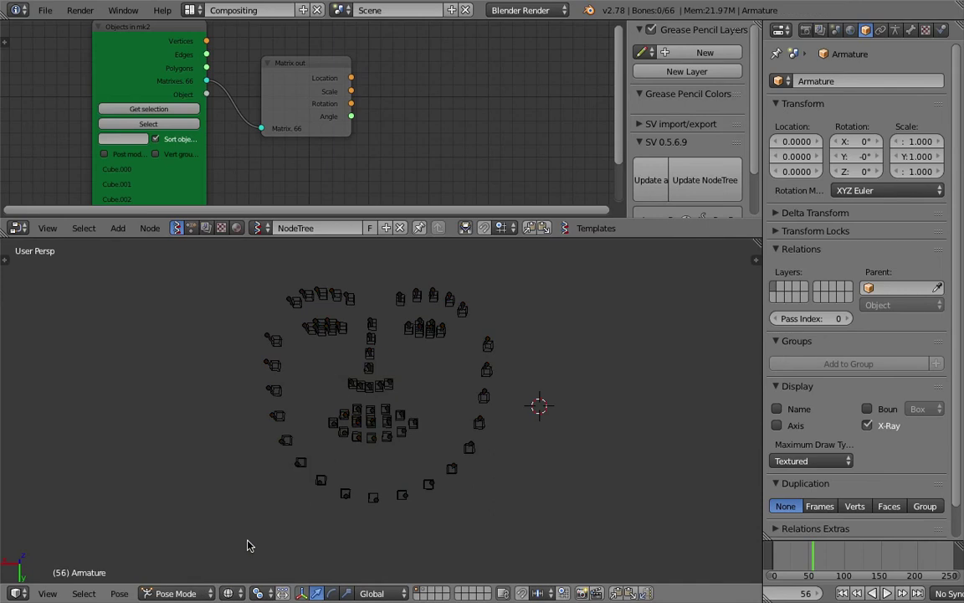
pyautogui.press('Tab')
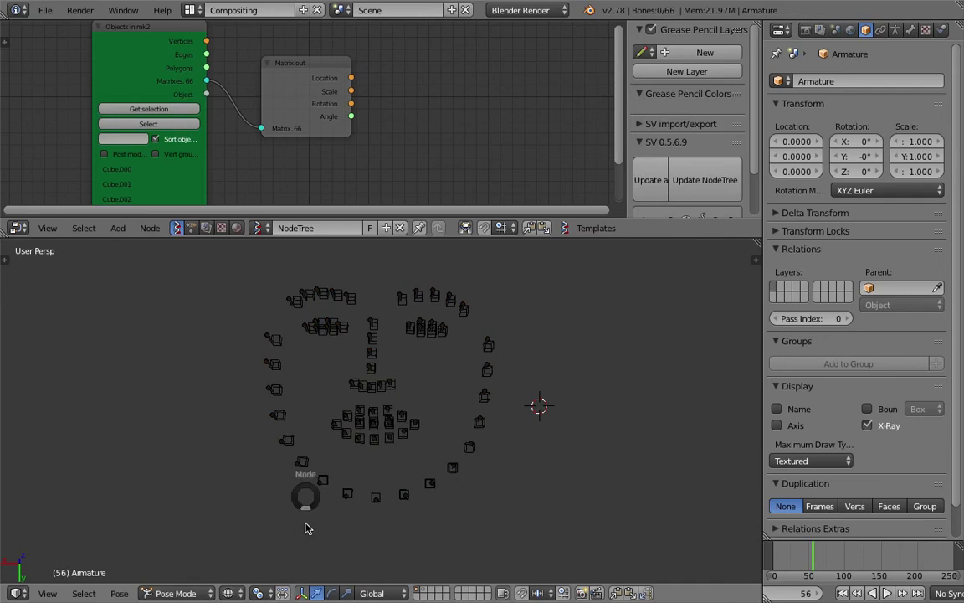
pyautogui.click(306, 528)
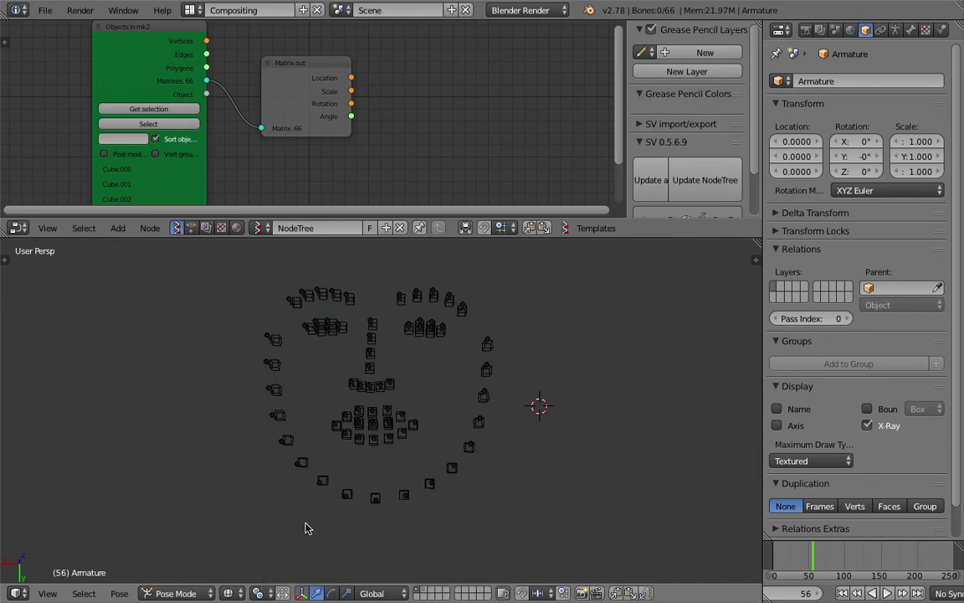
pyautogui.press('a')
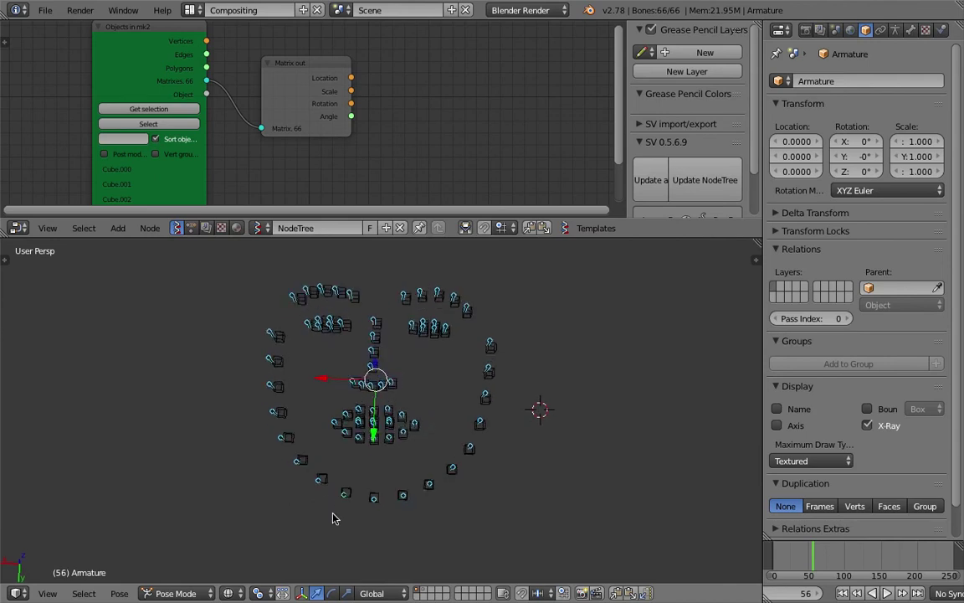
pyautogui.press('Tab')
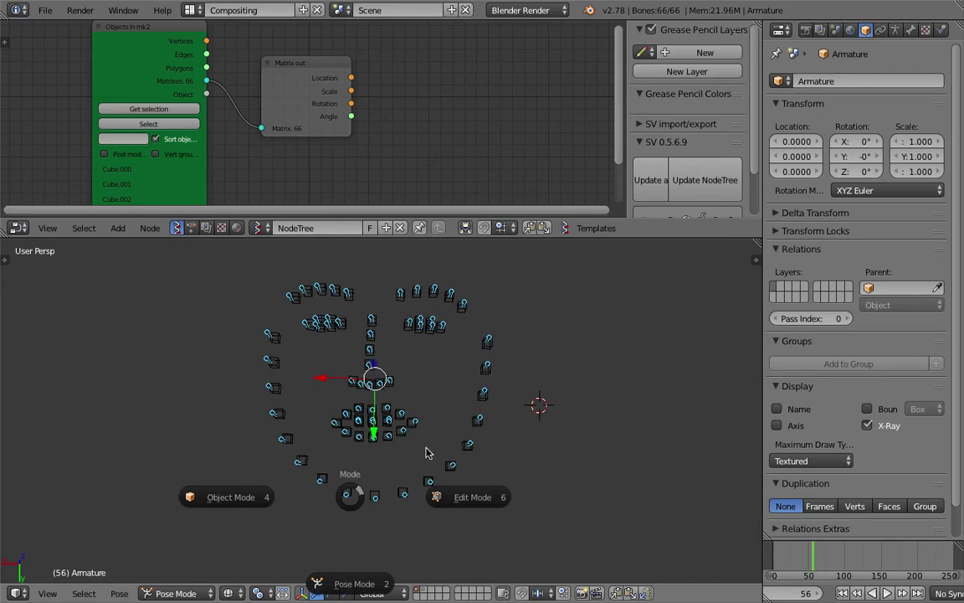
pyautogui.press('Escape')
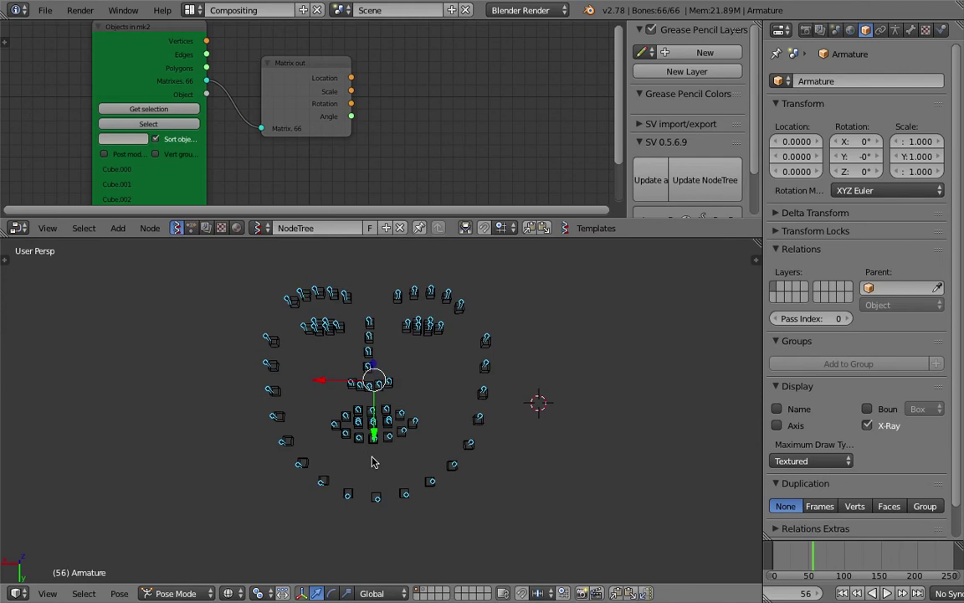
pyautogui.click(191, 593)
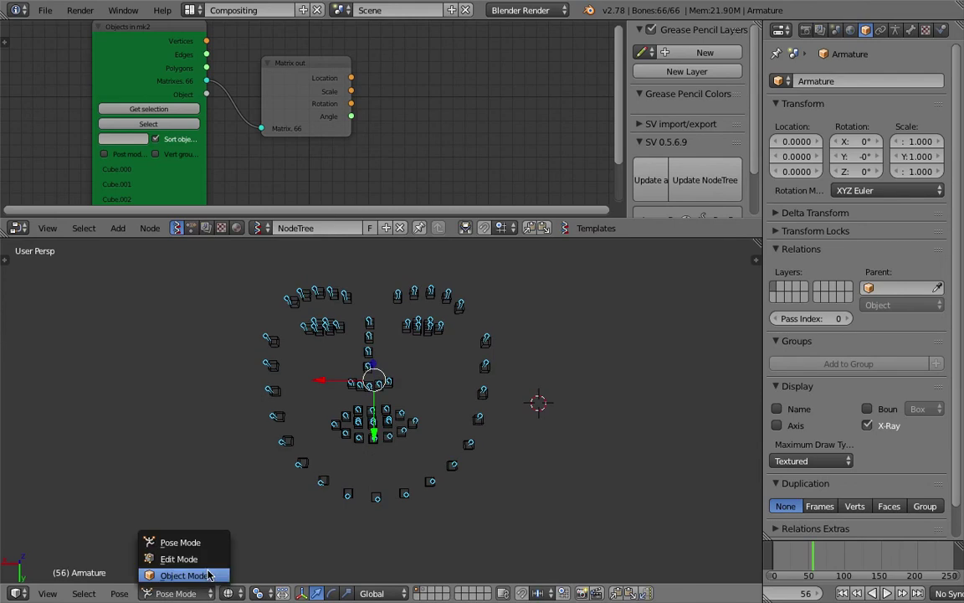
pyautogui.click(186, 575)
pyautogui.scroll(-1, 401, 459)
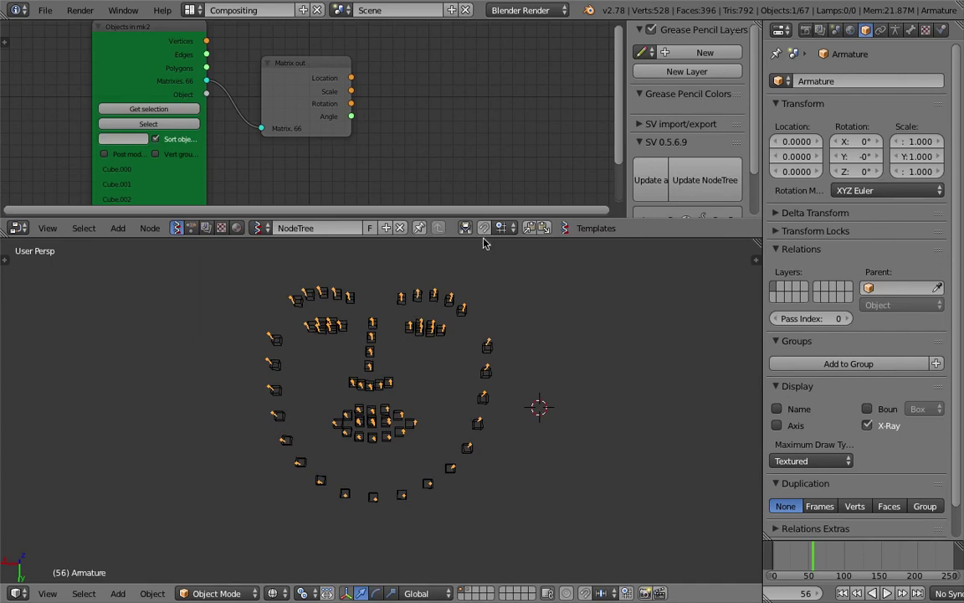
# Step: Enlarge the node editor downward, switch it to Animation Nodes and create a new node tree
pyautogui.moveTo(435, 215); pyautogui.dragTo(490, 240)
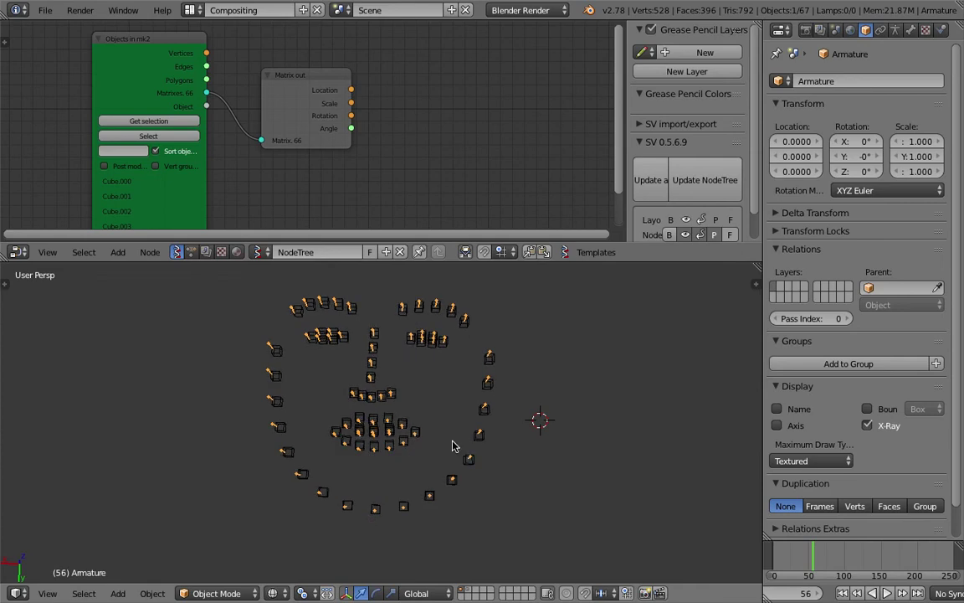
pyautogui.click(194, 252)
pyautogui.moveTo(301, 262); pyautogui.dragTo(301, 304)
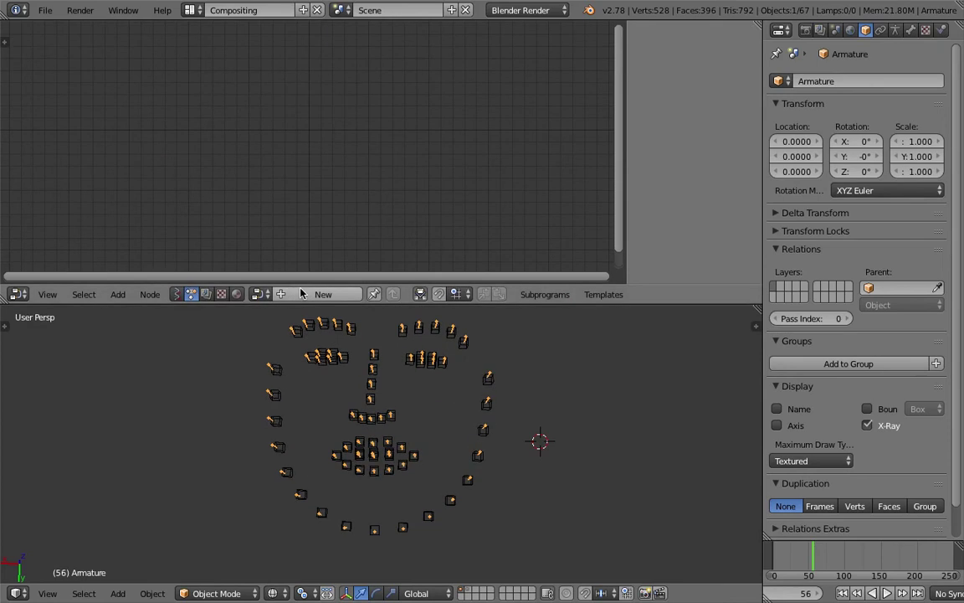
pyautogui.click(303, 293)
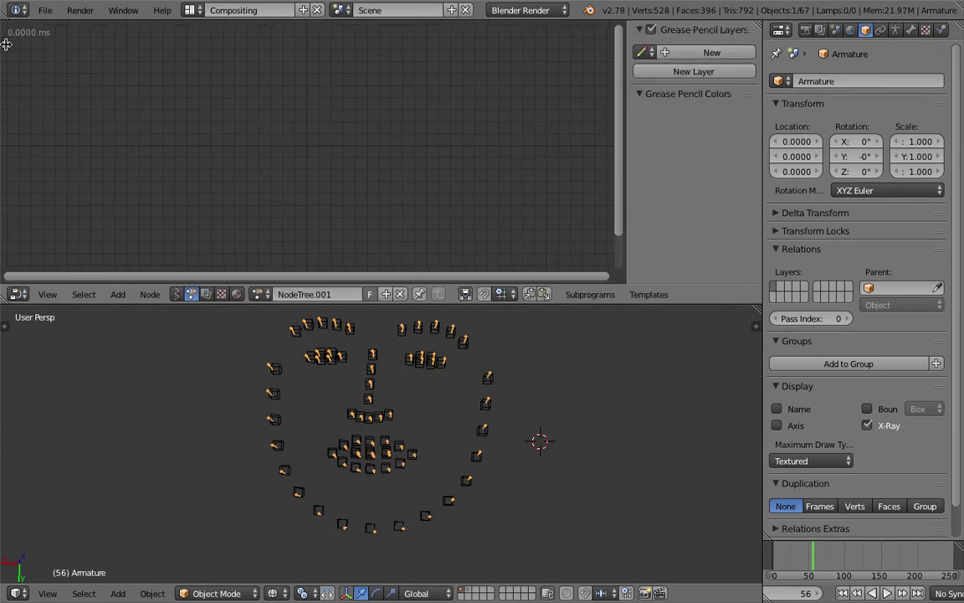
# Step: Show the Animation Nodes settings beside the node tree and turn off the Always option of Auto Execution
pyautogui.click(5, 44)
pyautogui.click(10, 120)
pyautogui.click(40, 54)
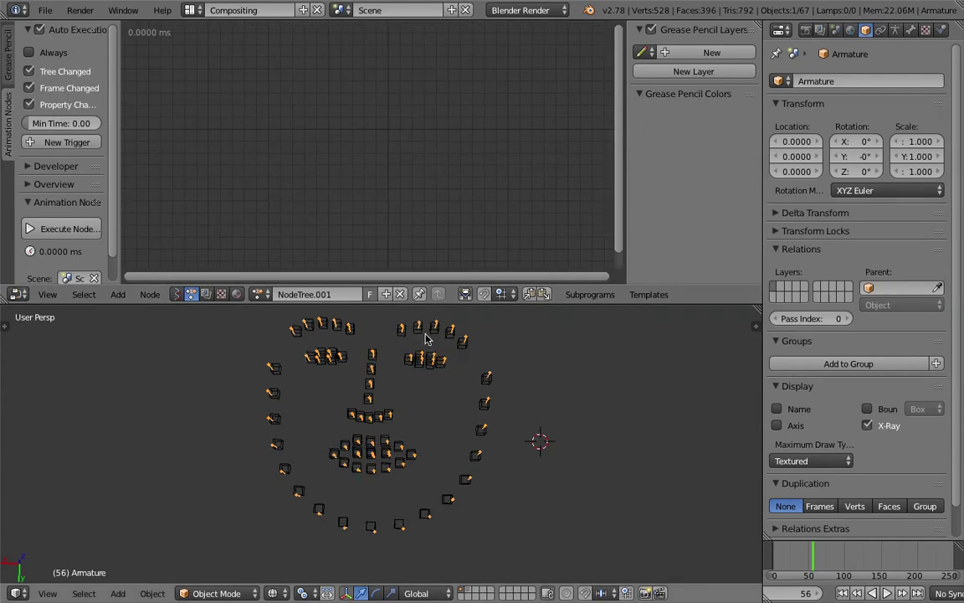
# Step: Run the armature Clear Parent command on all bones in Edit Mode and return to Object Mode
pyautogui.press('Tab')
pyautogui.click(525, 350)
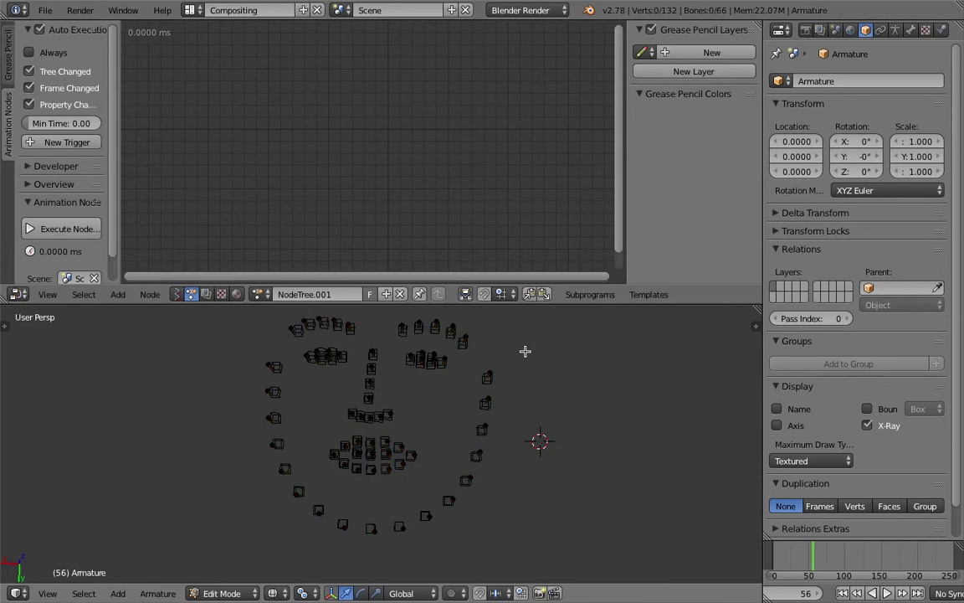
pyautogui.press('space')
pyautogui.write('clea')
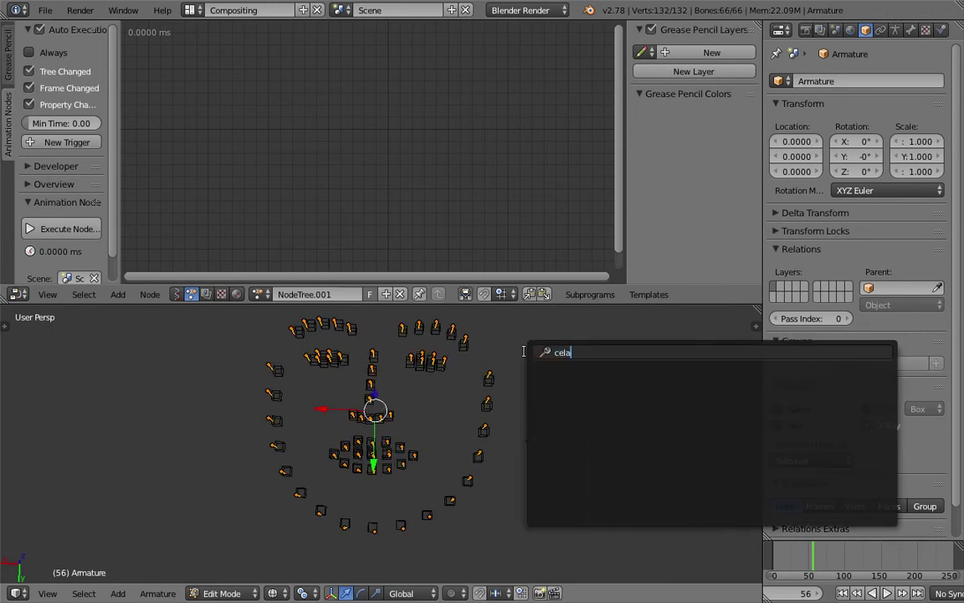
pyautogui.write('r parens')
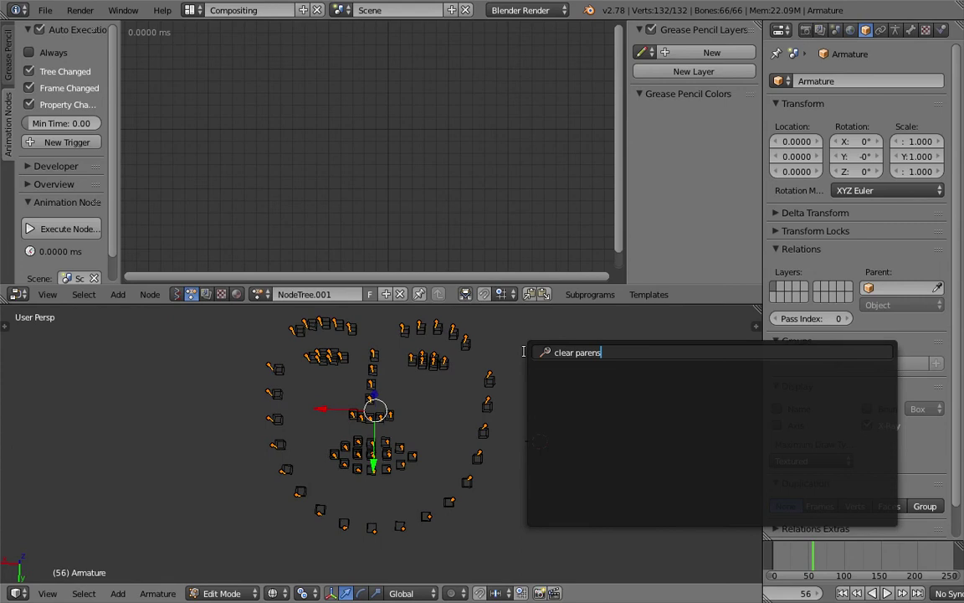
pyautogui.press('BackSpace')
pyautogui.write('t')
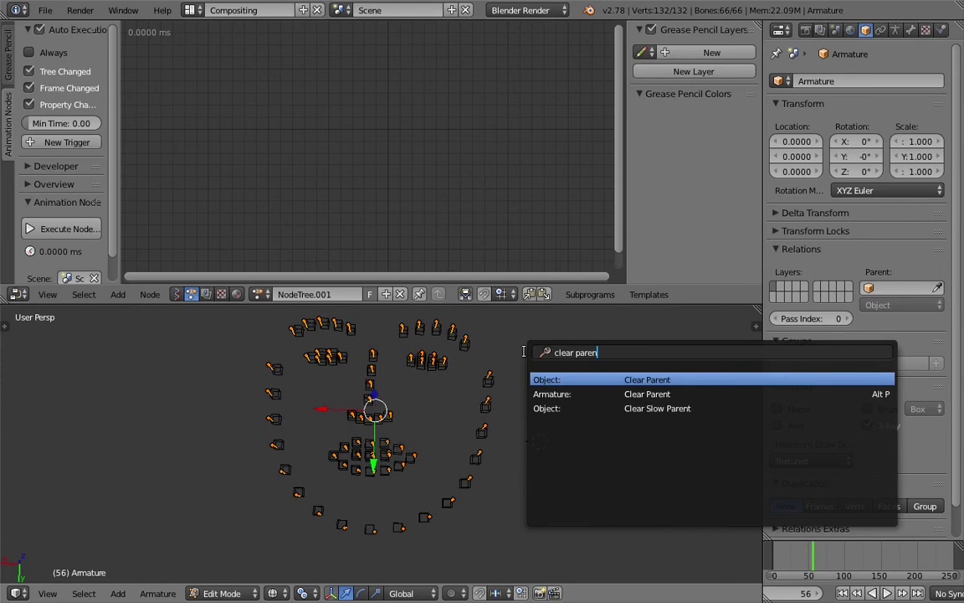
pyautogui.press('Down')
pyautogui.press('Return')
pyautogui.click(519, 399)
pyautogui.press('a')
pyautogui.press('a')
pyautogui.hotkey('ctrl', 'Tab')
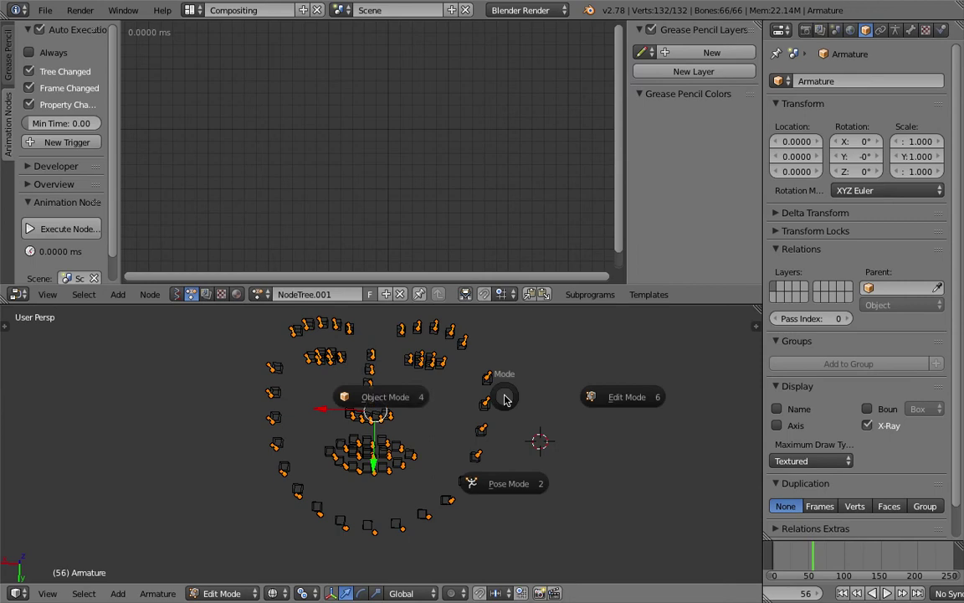
pyautogui.click(448, 398)
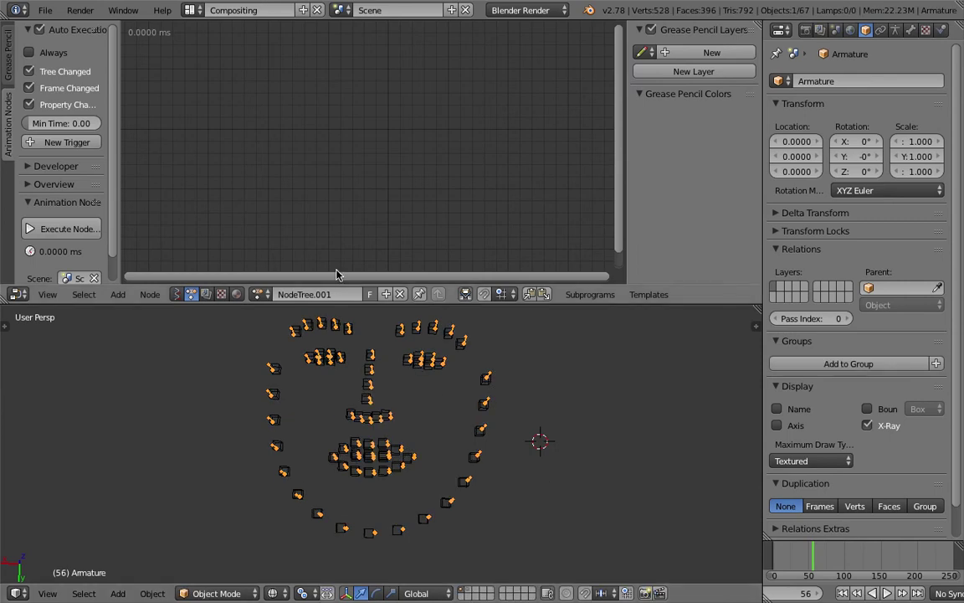
# Step: Add a Script node to the Animation Nodes tree
pyautogui.hotkey('shift', 'a')
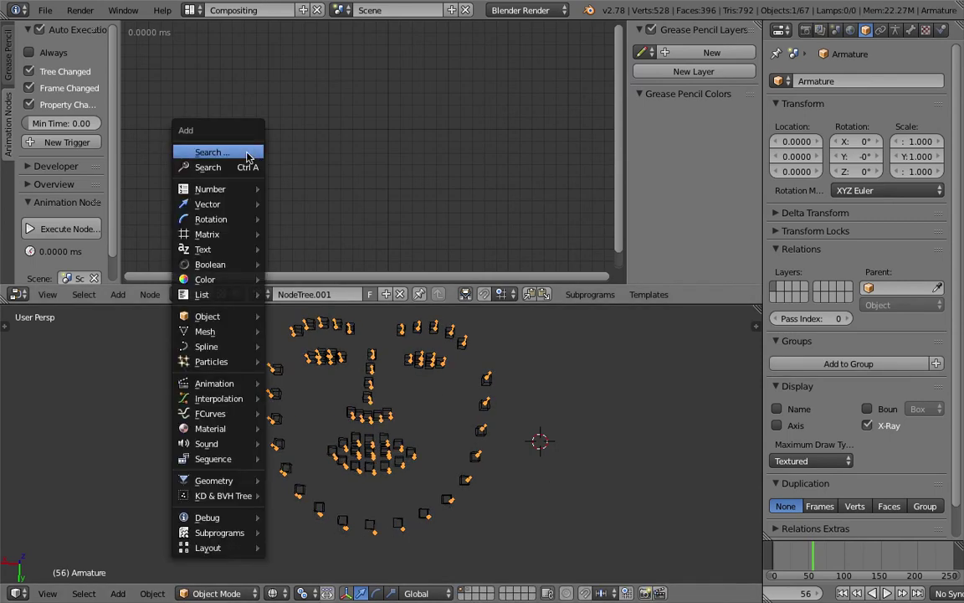
pyautogui.click(247, 166)
pyautogui.write('script')
pyautogui.press('Return')
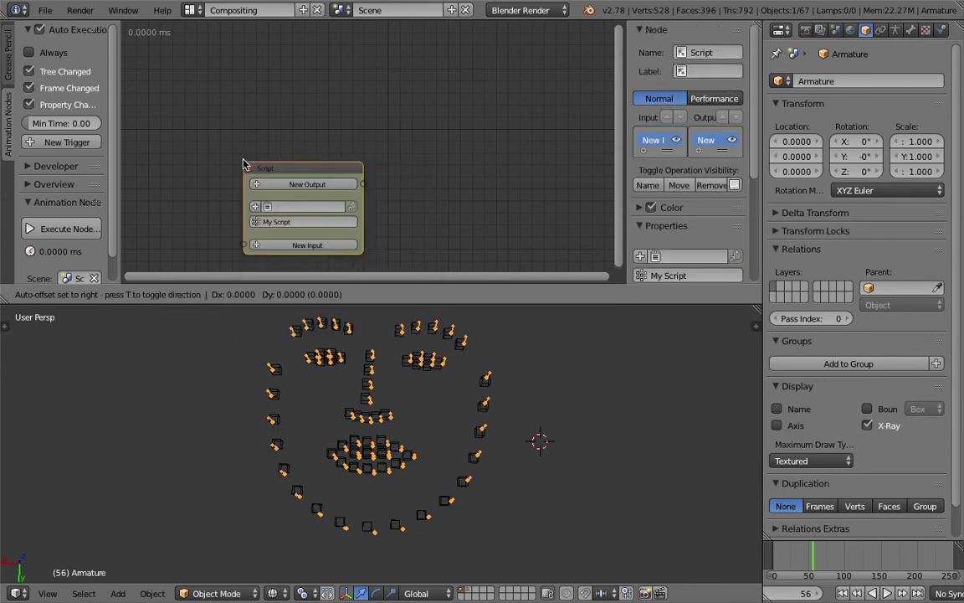
pyautogui.click(239, 121)
# Step: Split the 3D view, turn one part into a Text Editor and open AN_Get_Pose_Bones.py from the Desktop folder
pyautogui.moveTo(755, 308); pyautogui.dragTo(479, 327)
pyautogui.click(17, 593)
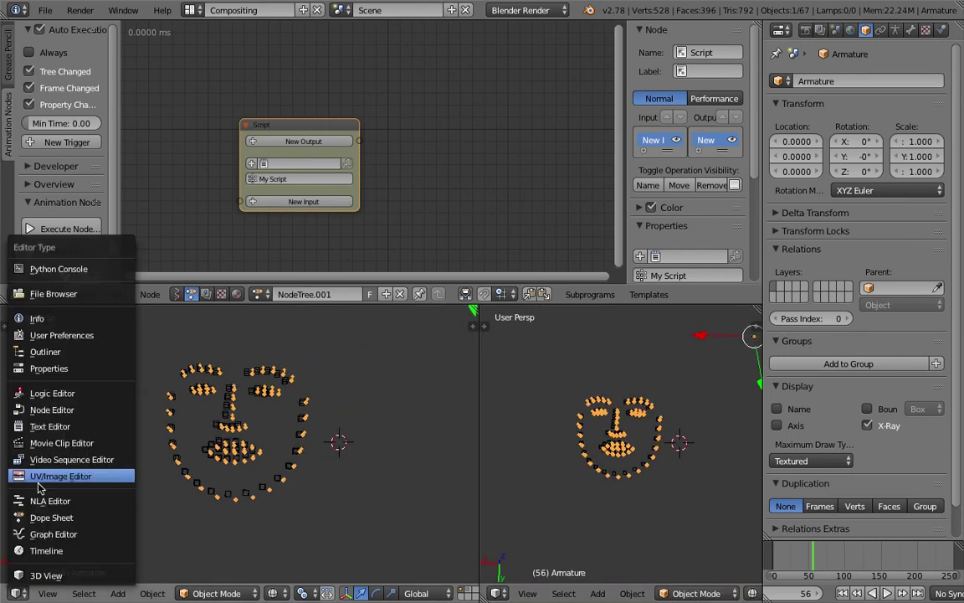
pyautogui.click(42, 385)
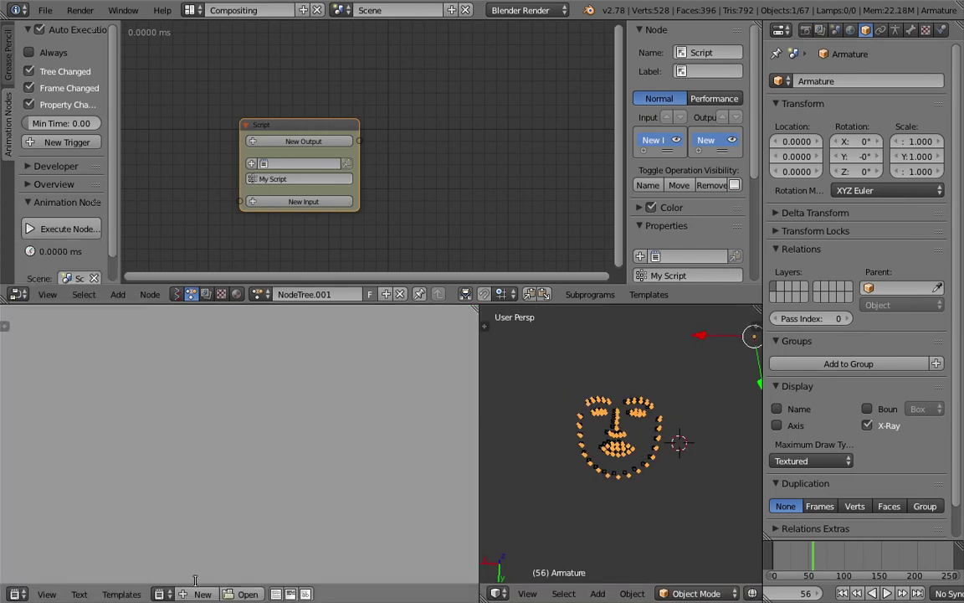
pyautogui.click(243, 594)
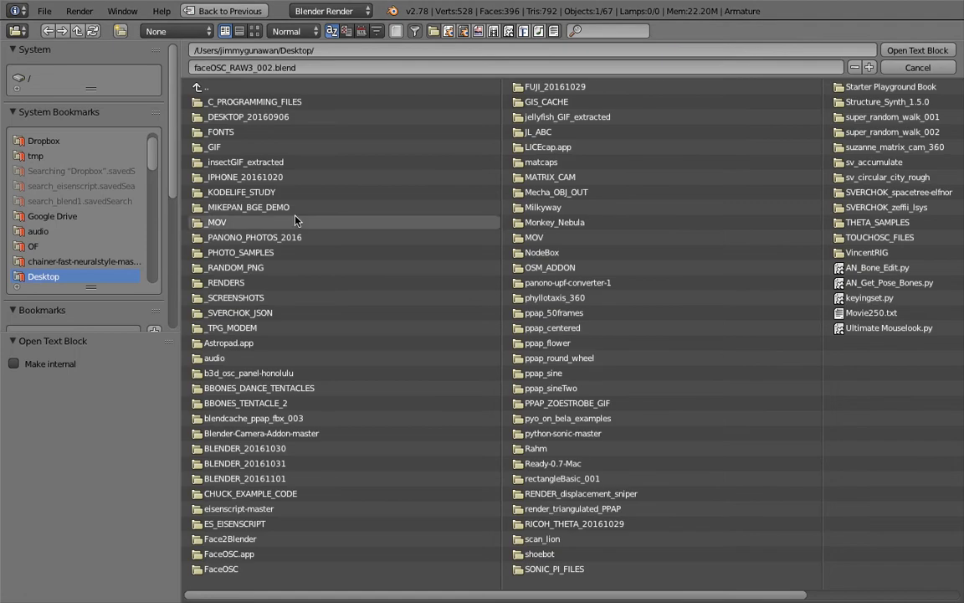
pyautogui.doubleClick(887, 282)
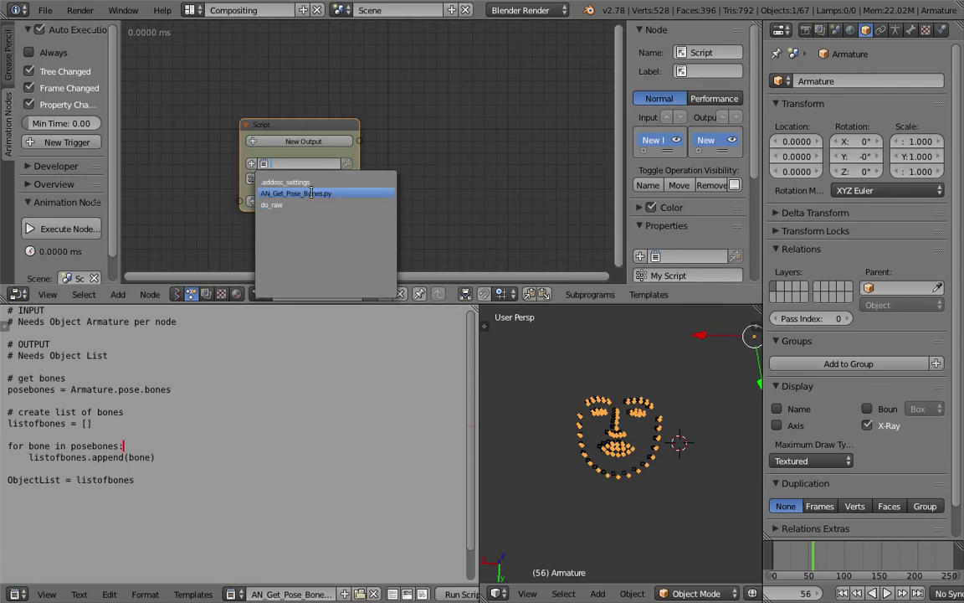
# Step: Assign AN_Get_Pose_Bones.py to the Script node and give the node an Object input and an ObjectList output
pyautogui.click(311, 193)
pyautogui.click(279, 177)
pyautogui.write('ob')
pyautogui.press('Down')
pyautogui.press('Down')
pyautogui.press('Down')
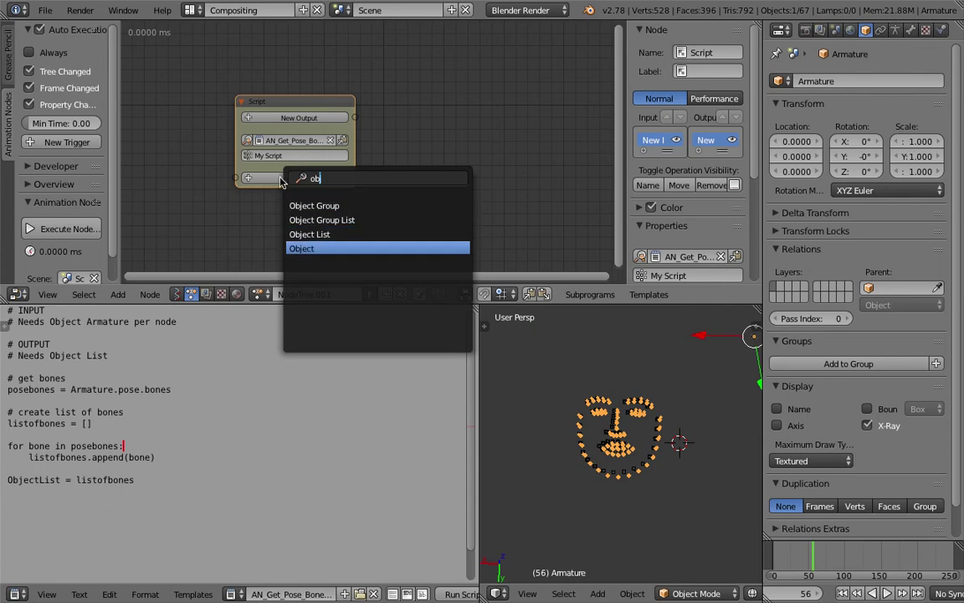
pyautogui.press('Return')
pyautogui.click(300, 118)
pyautogui.click(329, 174)
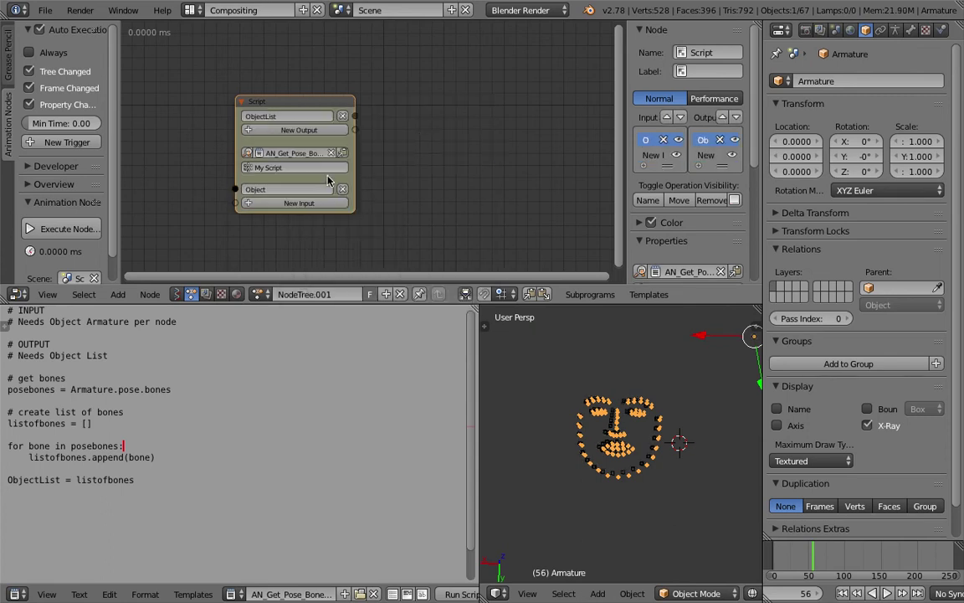
# Step: Add an Invoke Subprogram node for My Script beside the Script node
pyautogui.click(418, 126)
pyautogui.keyDown('ctrl'); pyautogui.hscroll(2, 443, 212); pyautogui.keyUp('ctrl')
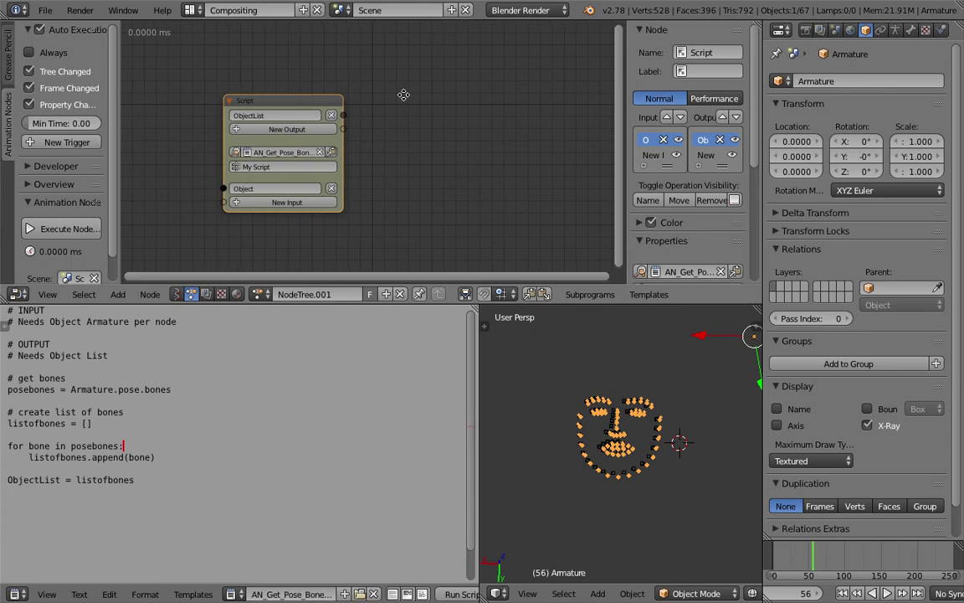
pyautogui.hotkey('shift', 'a')
pyautogui.moveTo(400, 466)
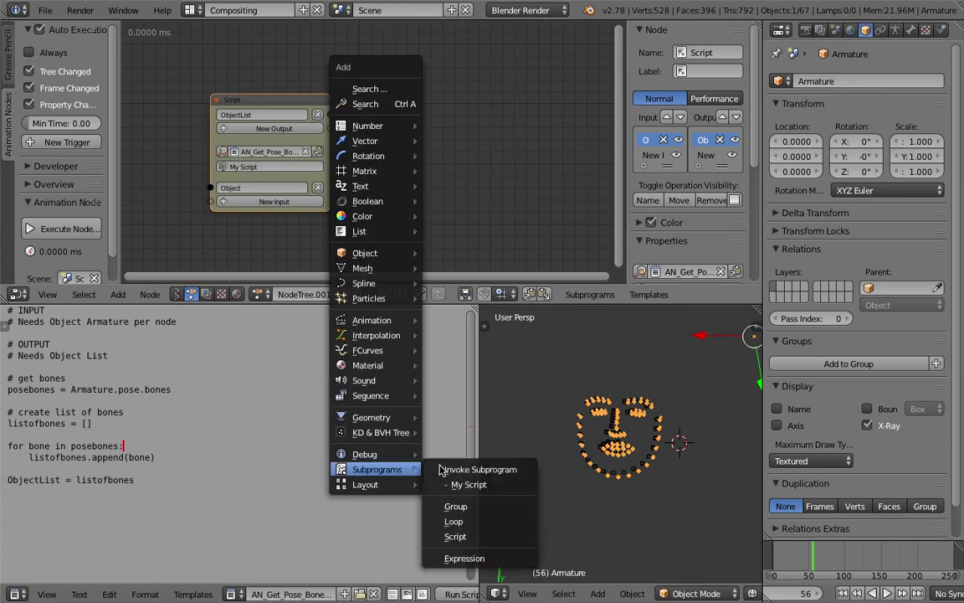
pyautogui.click(465, 485)
pyautogui.click(444, 142)
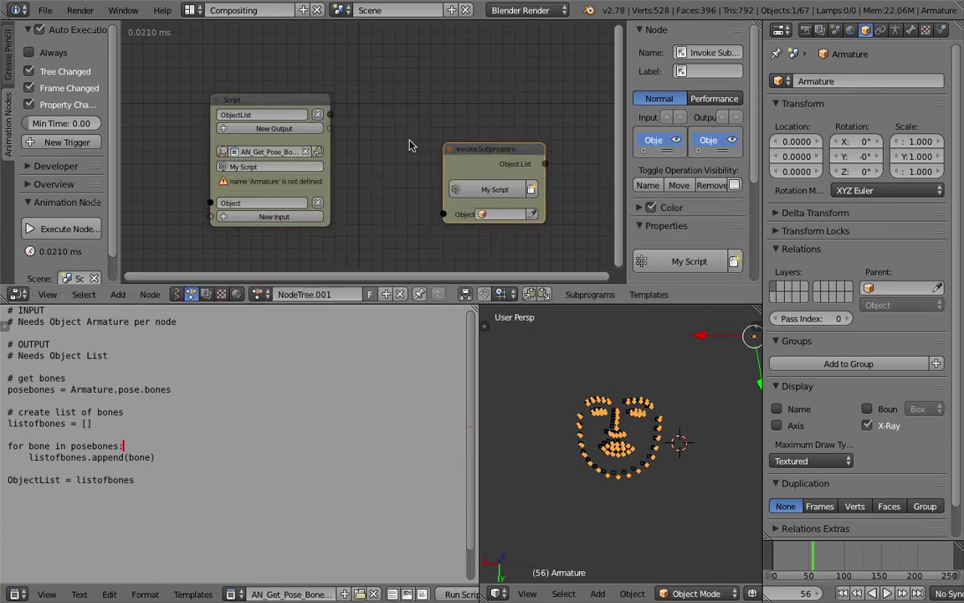
# Step: Rename the Script node's Object input as Armature
pyautogui.click(259, 200)
pyautogui.write('ARMATURE')
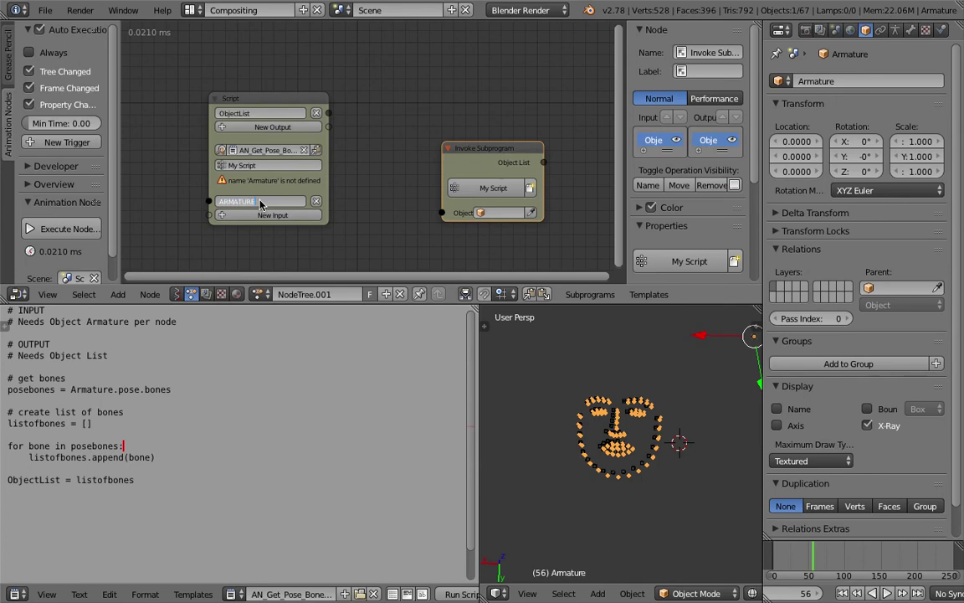
pyautogui.press('Return')
pyautogui.click(259, 201)
pyautogui.write('Armature')
pyautogui.press('Return')
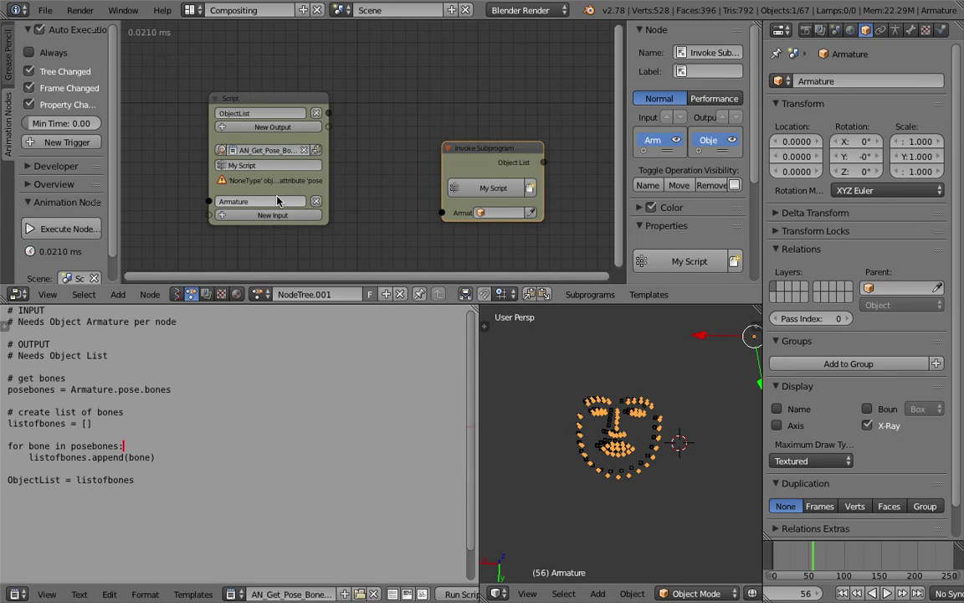
# Step: Choose the Armature object as the Armature input of the My Script Invoke Subprogram node
pyautogui.moveTo(387, 129); pyautogui.dragTo(272, 118, button='middle')
pyautogui.click(377, 202)
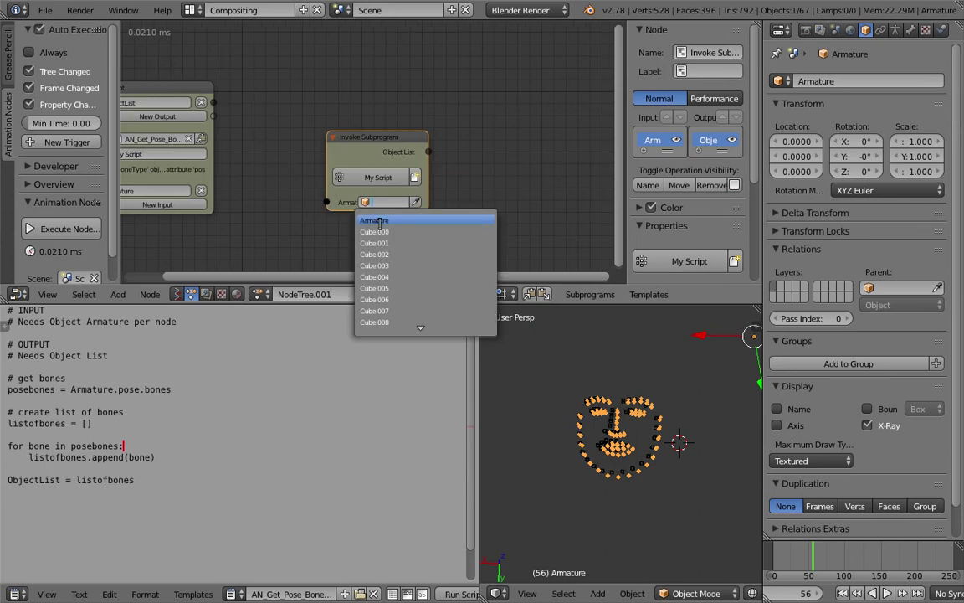
pyautogui.click(382, 222)
# Step: Create a loop over the Object List output of the My Script node and place its Loop Input node beside it
pyautogui.moveTo(411, 133); pyautogui.dragTo(395, 99)
pyautogui.press('w')
pyautogui.click(503, 100)
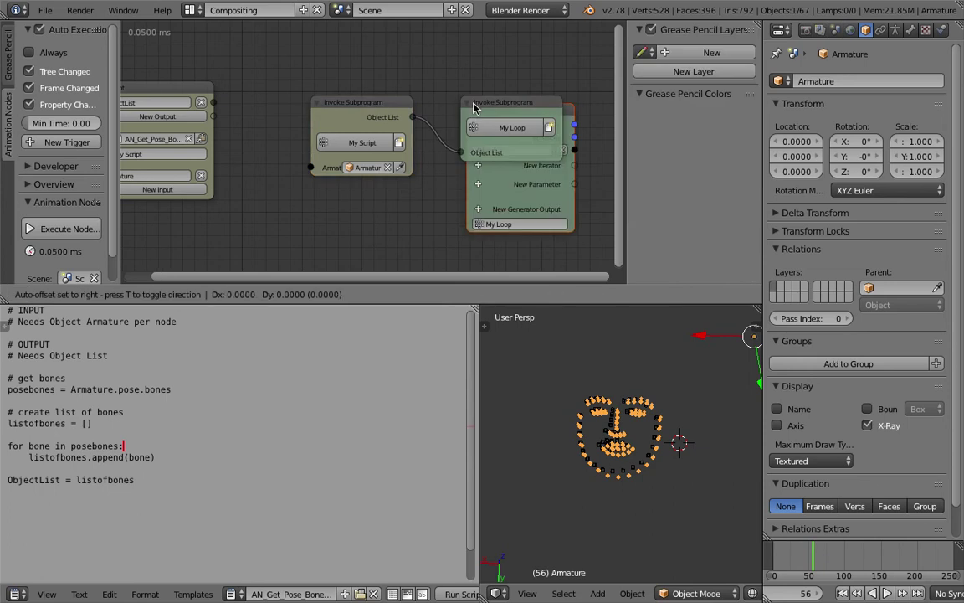
pyautogui.click(536, 94)
pyautogui.moveTo(462, 92); pyautogui.dragTo(335, 91, button='middle')
pyautogui.moveTo(442, 93); pyautogui.dragTo(504, 90)
pyautogui.moveTo(439, 89); pyautogui.dragTo(298, 86, button='middle')
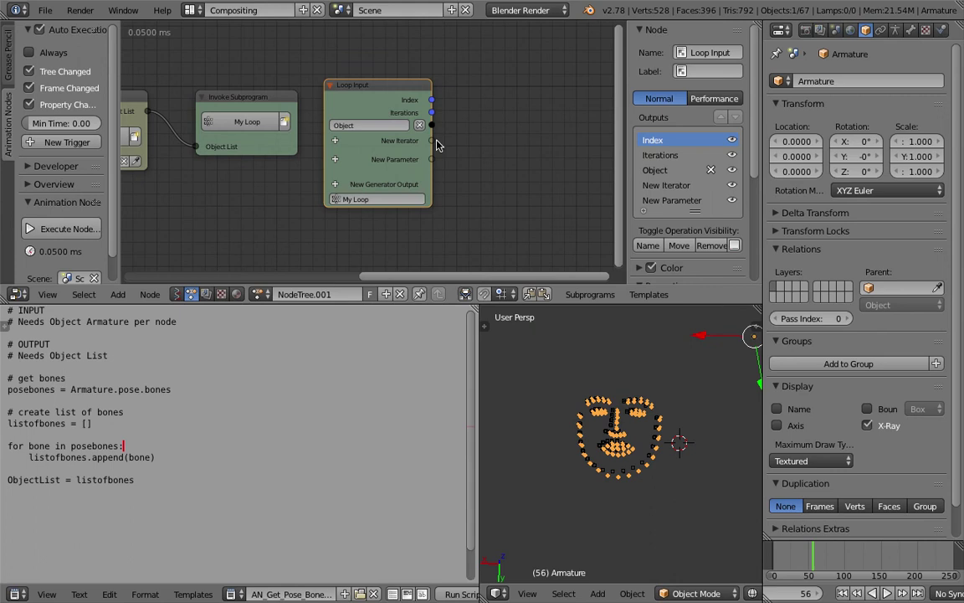
# Step: Add an Object Transforms Output node and connect the Loop Input node's Object output to its Object input
pyautogui.hotkey('shift', 'a')
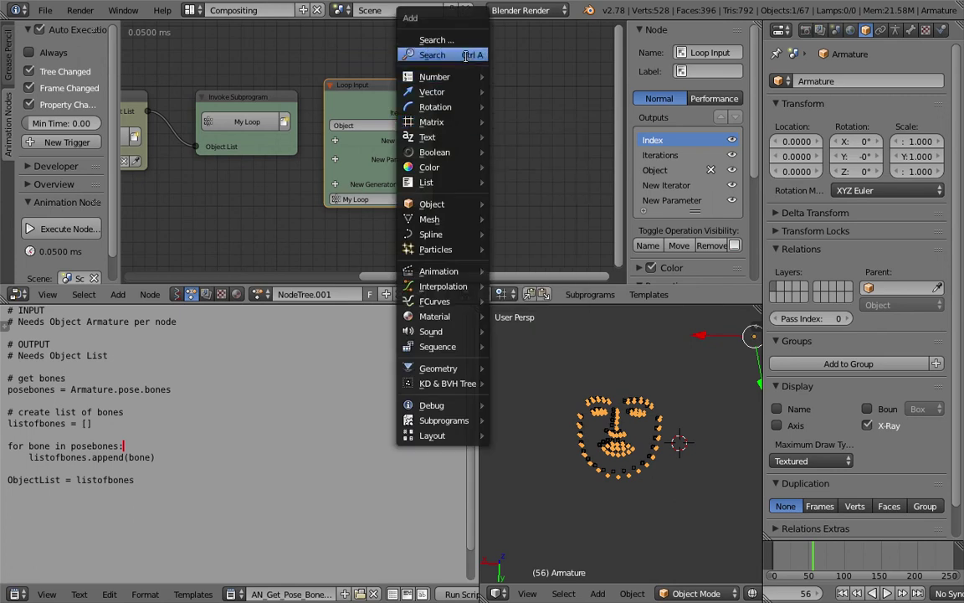
pyautogui.click(465, 50)
pyautogui.write('object tra')
pyautogui.press('Down')
pyautogui.press('Up')
pyautogui.press('Return')
pyautogui.click(503, 117)
pyautogui.moveTo(371, 77); pyautogui.dragTo(315, 73, button='middle')
pyautogui.moveTo(302, 119); pyautogui.dragTo(415, 167)
pyautogui.moveTo(455, 119); pyautogui.dragTo(543, 123)
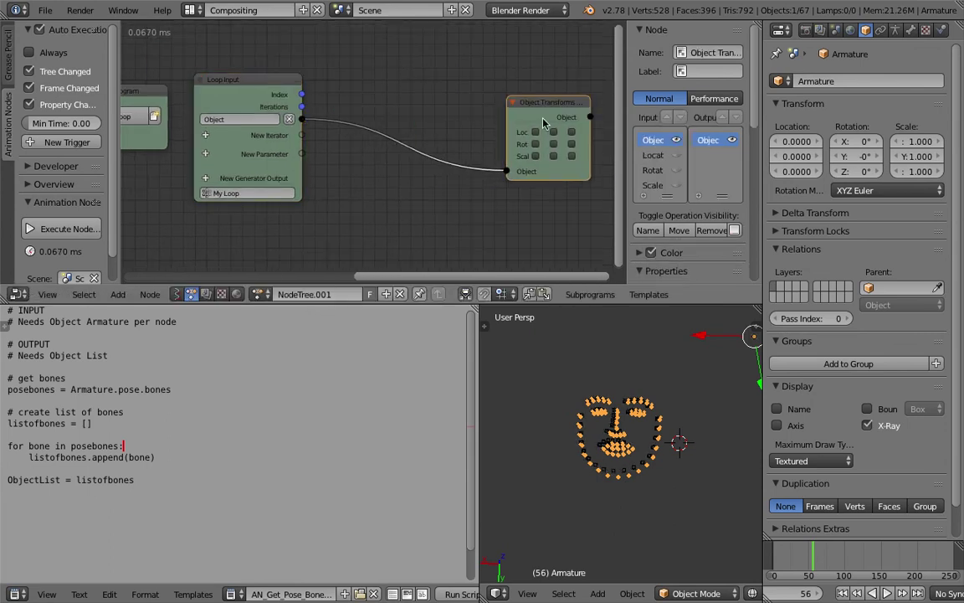
# Step: Hide the node properties region and rename the Loop Input node's Object iterator as Pose Bone
pyautogui.press('n')
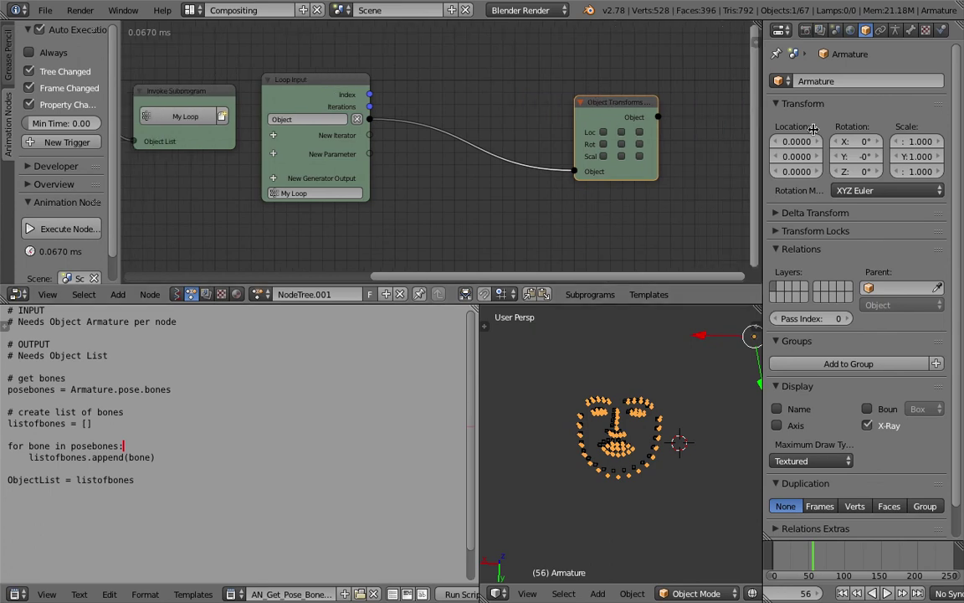
pyautogui.moveTo(311, 123); pyautogui.dragTo(395, 123, button='middle')
pyautogui.click(397, 123)
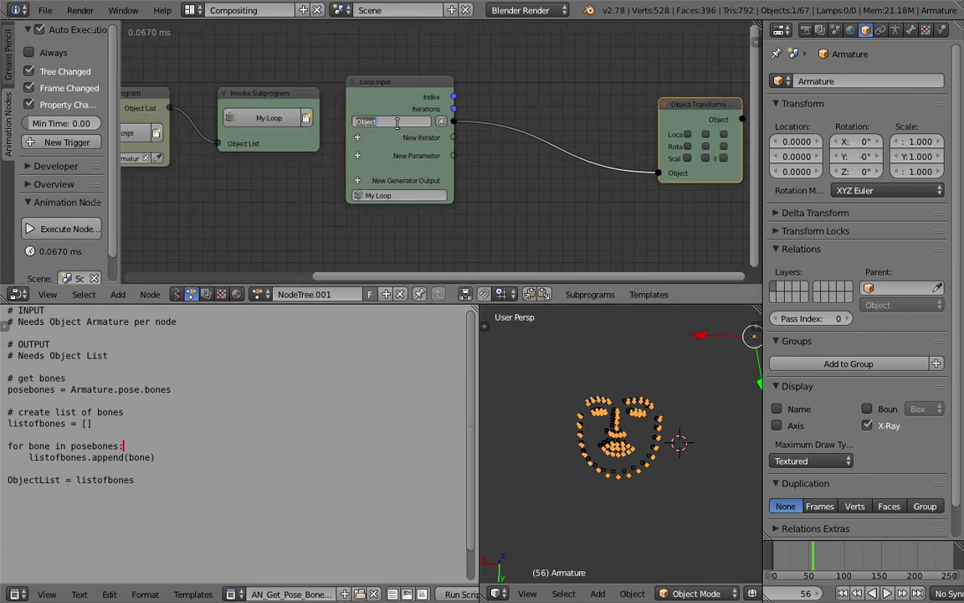
pyautogui.write('Pose Bone')
pyautogui.press('Return')
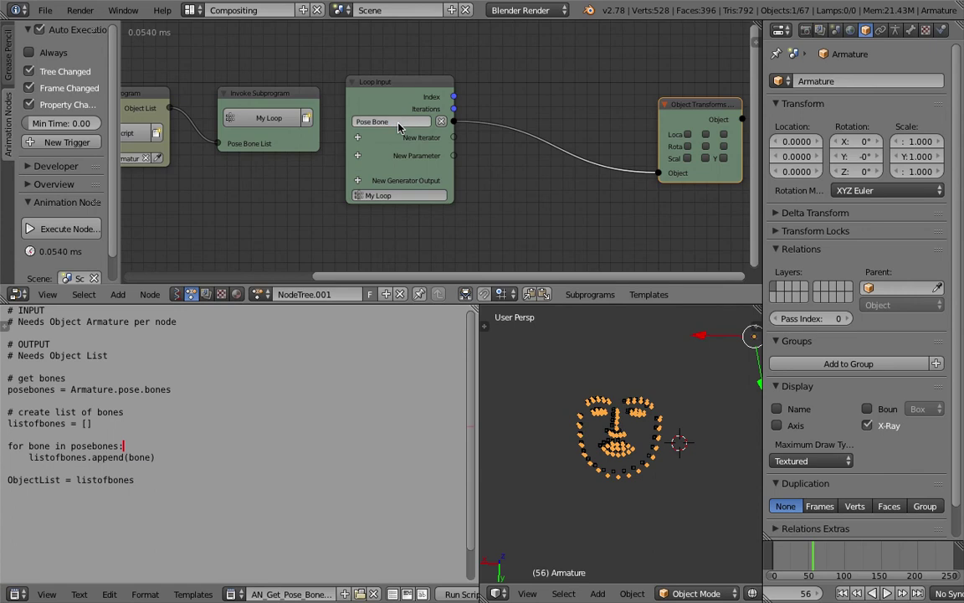
# Step: Select the armature in the 3D view and move it to layer 2
pyautogui.click(589, 390)
pyautogui.scroll(2, 595, 395)
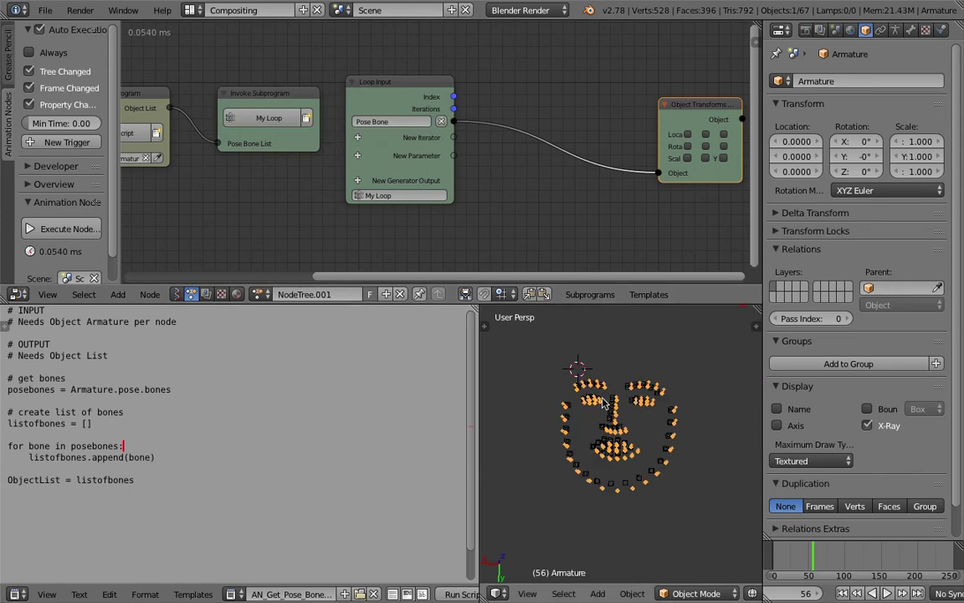
pyautogui.rightClick(603, 403)
pyautogui.rightClick(605, 389)
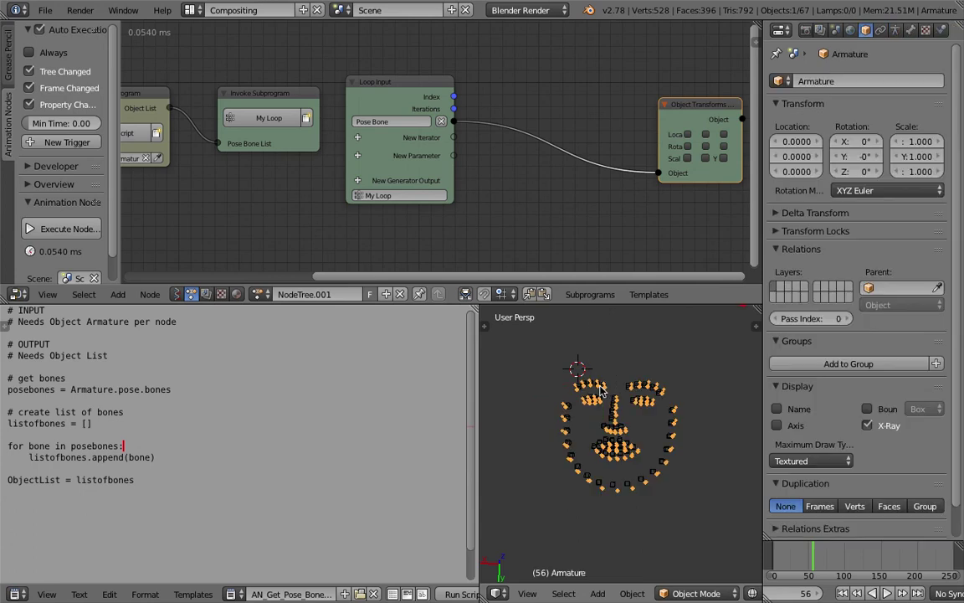
pyautogui.press('m')
pyautogui.press('2')
# Step: Select all the face-tracking cubes and put them into a new group
pyautogui.rightClick(600, 386)
pyautogui.press('a')
pyautogui.press('a')
pyautogui.press('a')
pyautogui.press('a')
pyautogui.press('a')
pyautogui.press('b')
pyautogui.moveTo(535, 356); pyautogui.dragTo(682, 508)
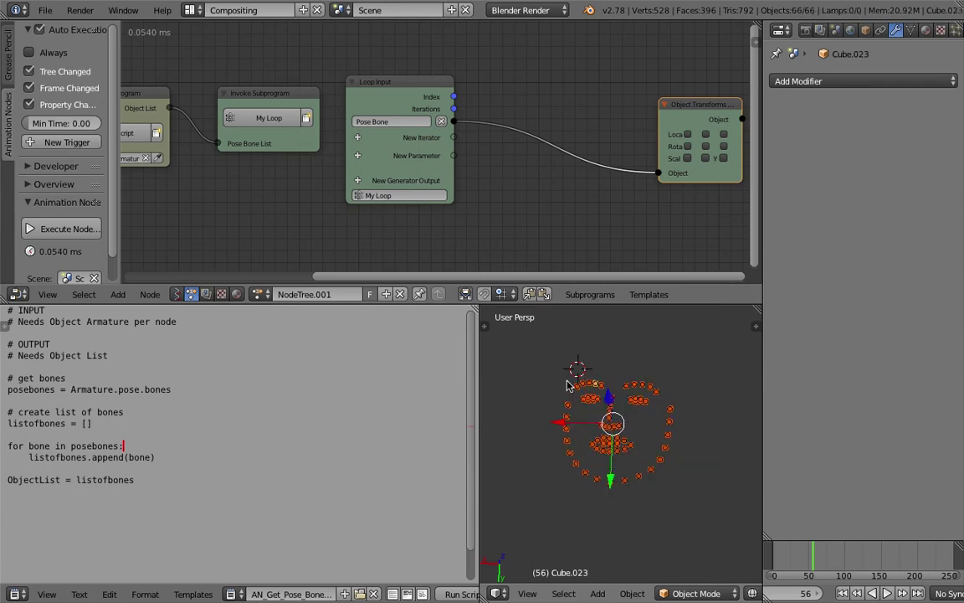
pyautogui.keyDown('shift'); pyautogui.scroll(-3, 478, 143); pyautogui.keyUp('shift')
pyautogui.keyDown('ctrl'); pyautogui.hscroll(-4, 454, 216); pyautogui.keyUp('ctrl')
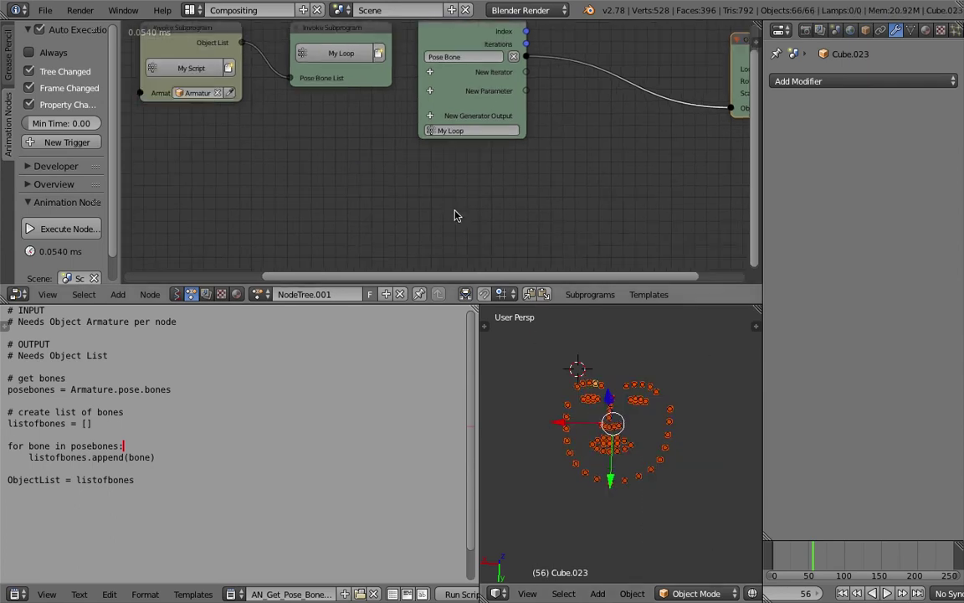
pyautogui.hotkey('ctrl', 'g')
# Step: Add an Objects from Group node below the My Script node and set its group to Group
pyautogui.hotkey('ctrl', 'a')
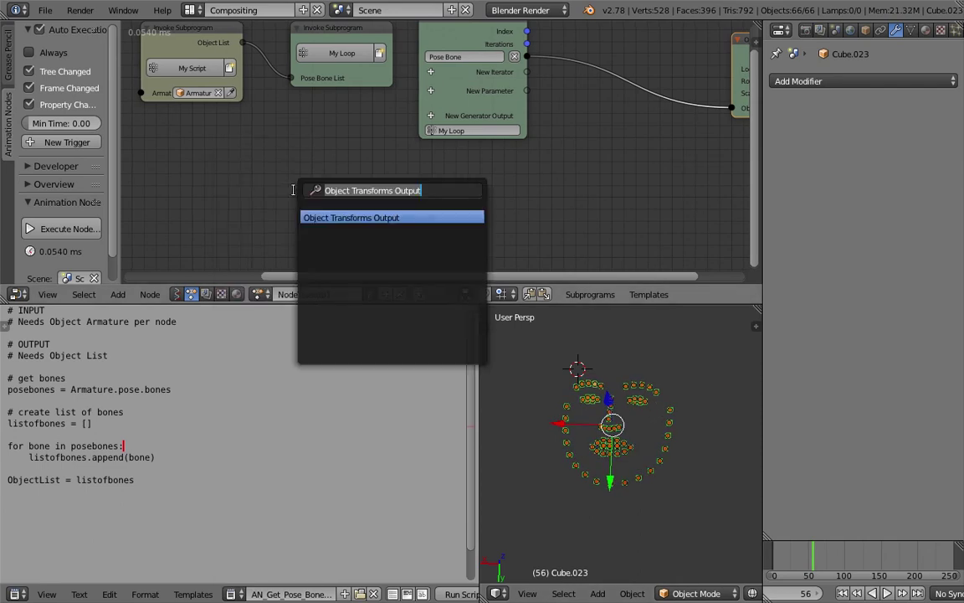
pyautogui.write('objects')
pyautogui.press('Down')
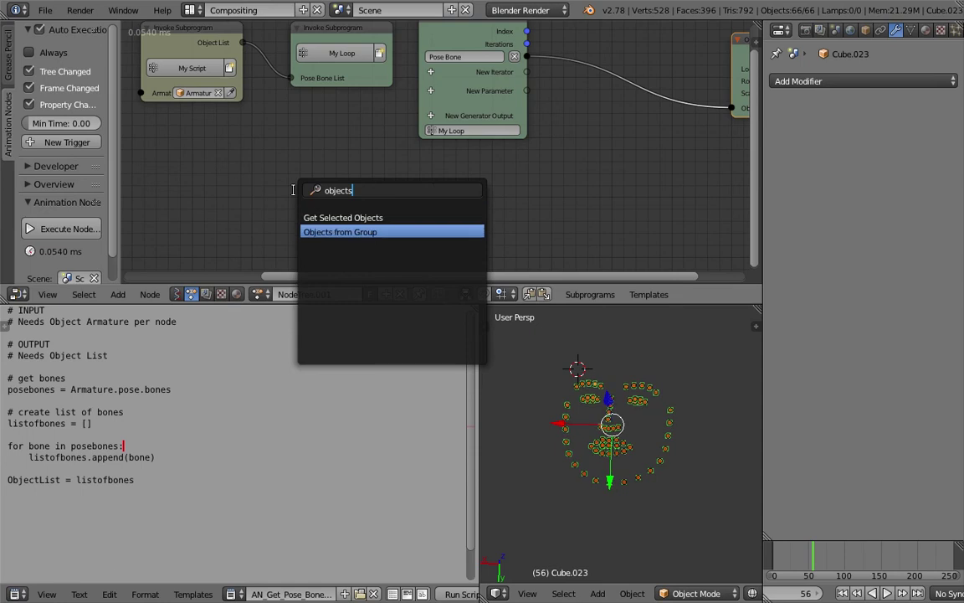
pyautogui.press('Return')
pyautogui.click(173, 160)
pyautogui.click(185, 194)
pyautogui.click(209, 212)
# Step: Add an Object List iterator to My Loop and feed it from the Objects from Group node
pyautogui.click(435, 83)
pyautogui.write('object')
pyautogui.press('Down')
pyautogui.press('Return')
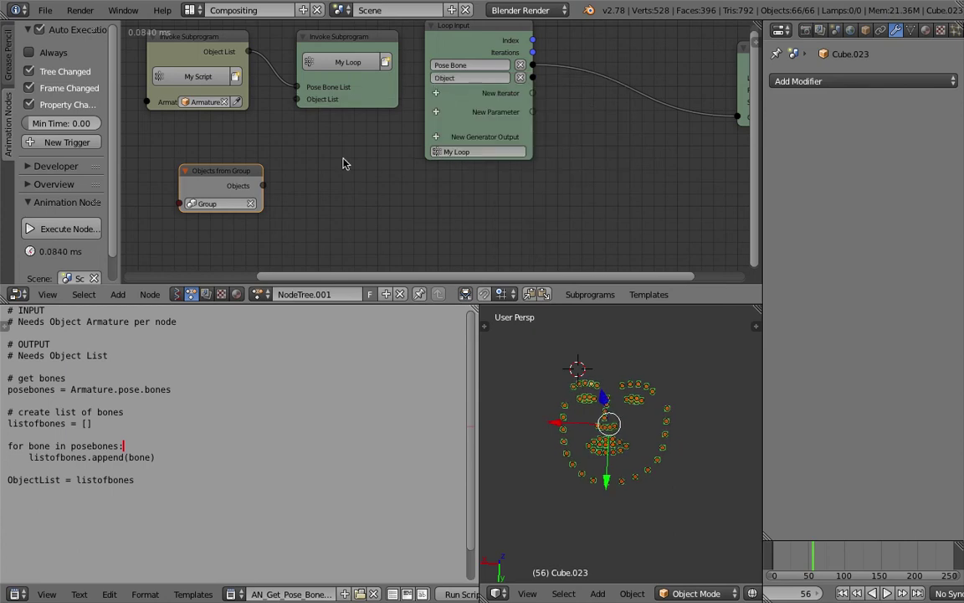
pyautogui.moveTo(262, 185); pyautogui.dragTo(303, 98)
pyautogui.moveTo(642, 145); pyautogui.dragTo(471, 148, button='middle')
pyautogui.hotkey('shift', 'a')
pyautogui.click(471, 148)
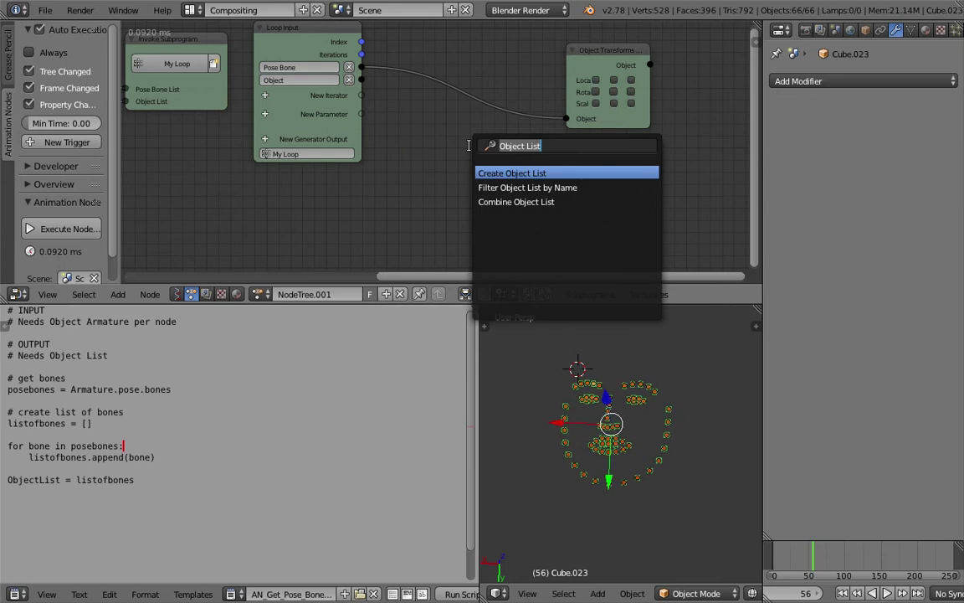
pyautogui.write('tran')
pyautogui.press('Down')
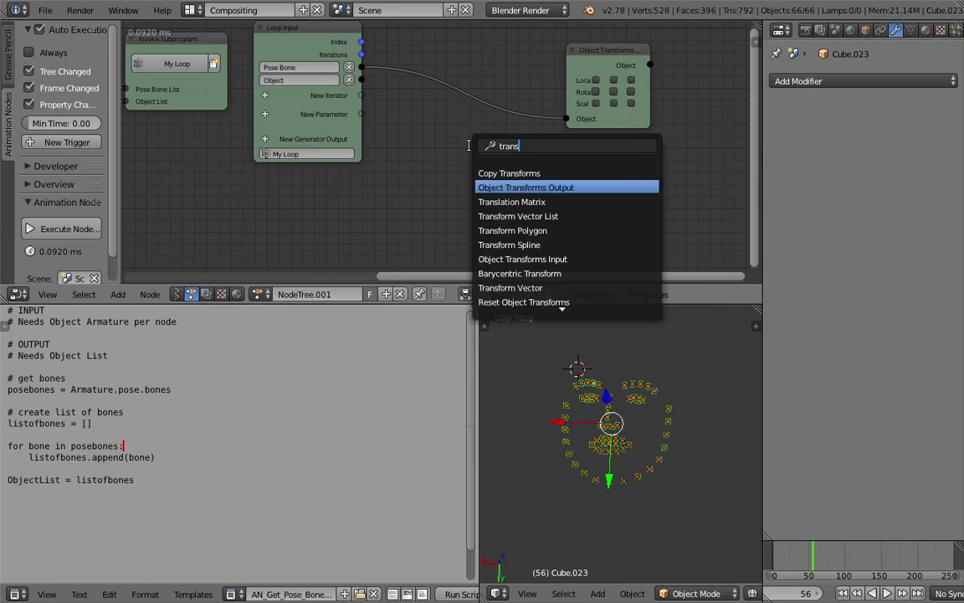
pyautogui.press('Return')
pyautogui.press('Escape')
# Step: Add an Object Transforms Input node and connect the Loop Input node's Object output to it
pyautogui.hotkey('shift', 'a')
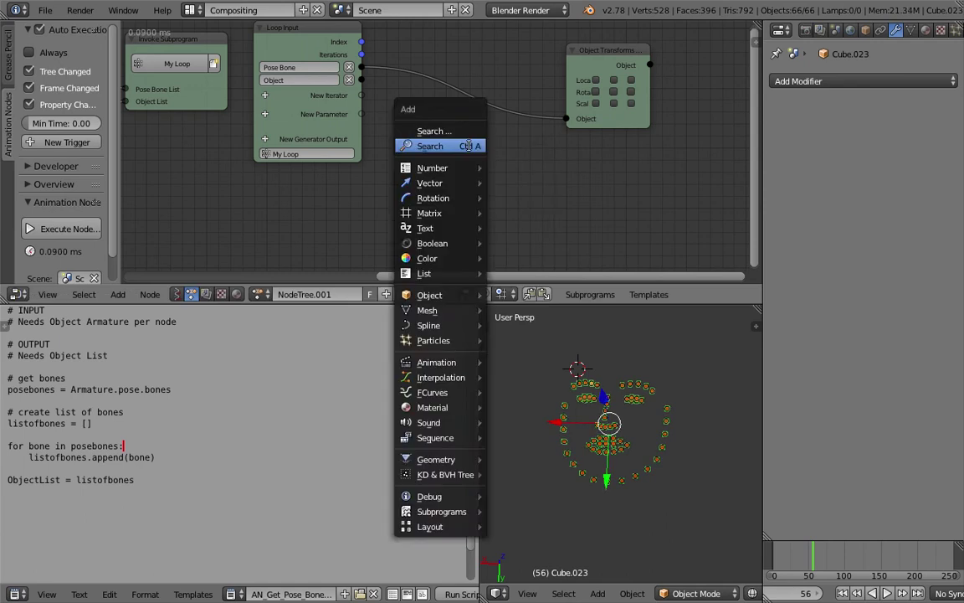
pyautogui.click(469, 146)
pyautogui.write('object tra')
pyautogui.press('Down')
pyautogui.press('Return')
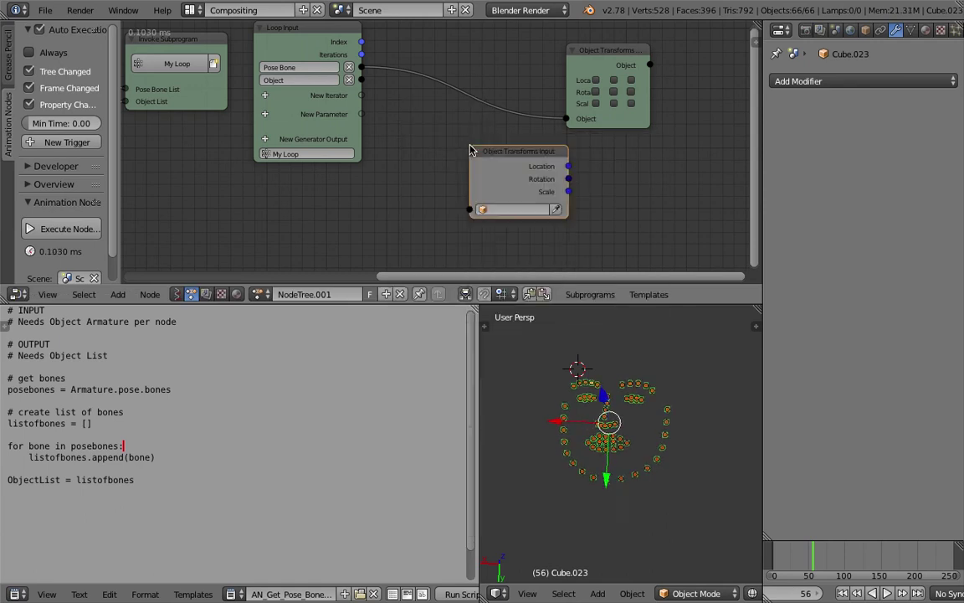
pyautogui.click(356, 136)
pyautogui.moveTo(361, 79); pyautogui.dragTo(401, 213)
# Step: Enable all three Location axes on the Object Transforms Output node and try to link the cube's Location to it
pyautogui.moveTo(500, 169); pyautogui.dragTo(540, 144)
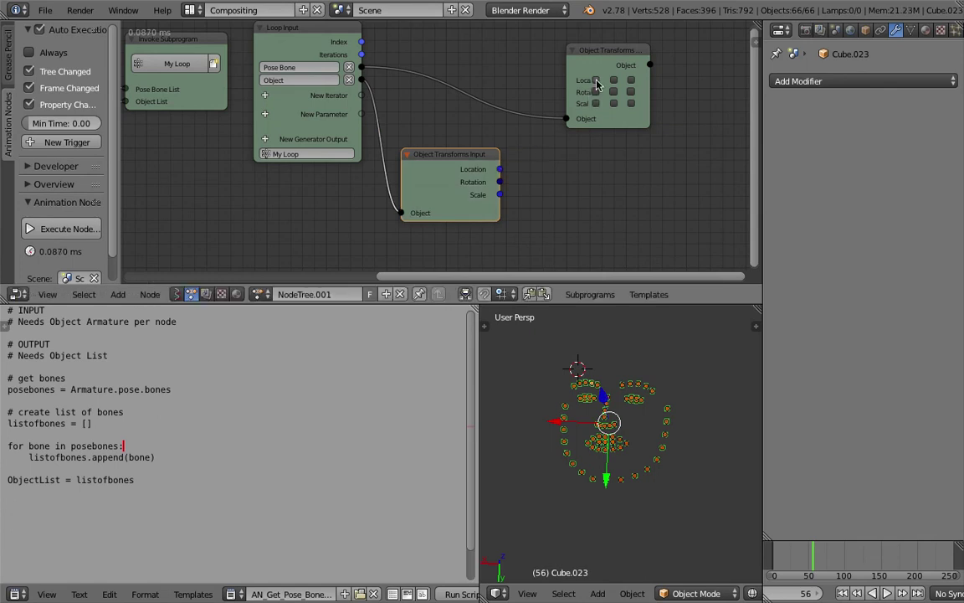
pyautogui.moveTo(596, 81); pyautogui.dragTo(636, 81)
pyautogui.hotkey('ctrl', 's')
pyautogui.click(502, 169)
pyautogui.moveTo(501, 169); pyautogui.dragTo(566, 150)
# Step: Show only the armature's layer in the 3D view and play the animation briefly from the first frame
pyautogui.moveTo(608, 407); pyautogui.dragTo(634, 430, button='middle')
pyautogui.click(634, 403)
pyautogui.press('1')
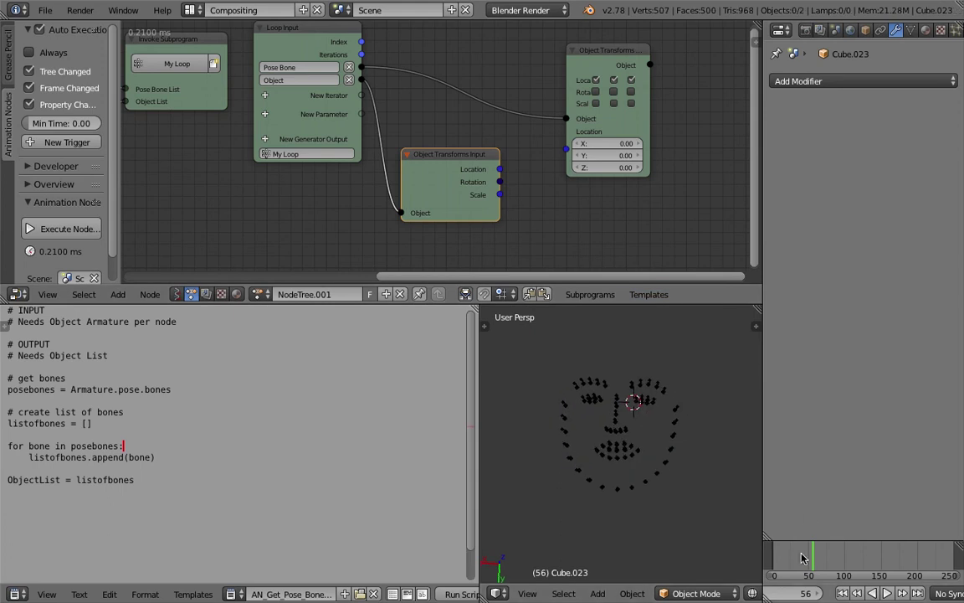
pyautogui.click(843, 593)
pyautogui.click(889, 592)
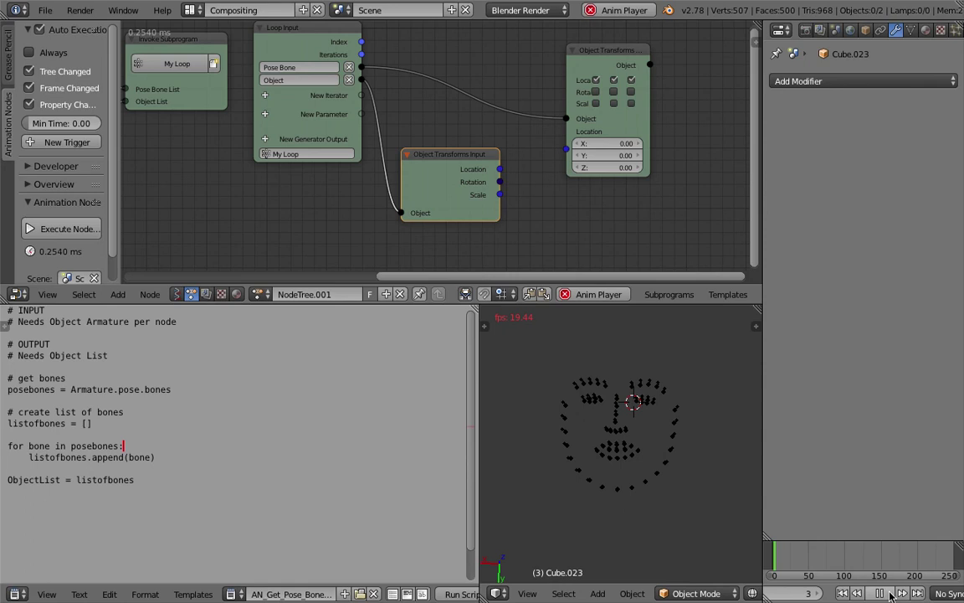
pyautogui.press('Escape')
# Step: Turn on the Always option of Auto Execution and select the armature in the 3D view
pyautogui.hotkey('ctrl', 's')
pyautogui.click(58, 52)
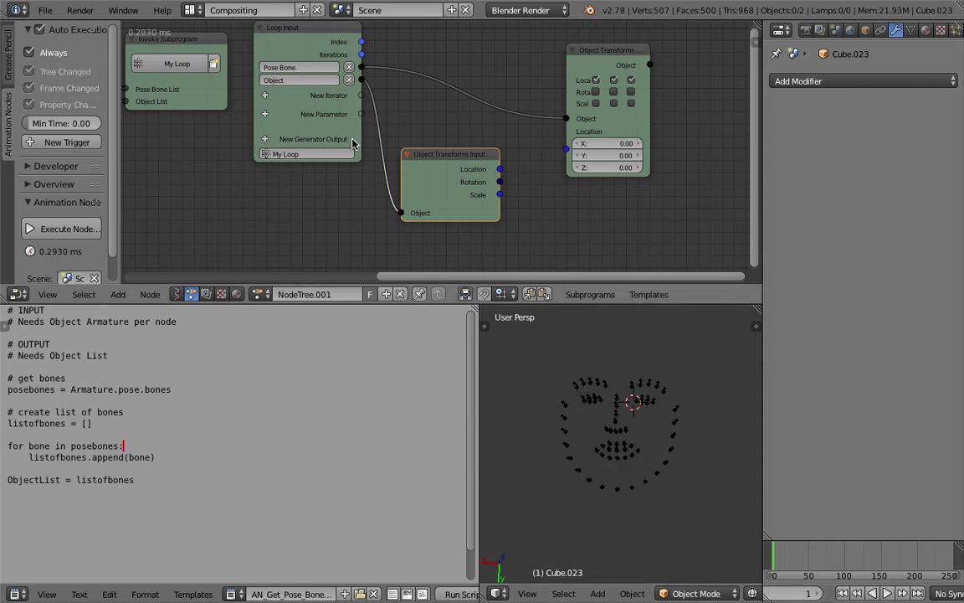
pyautogui.rightClick(672, 412)
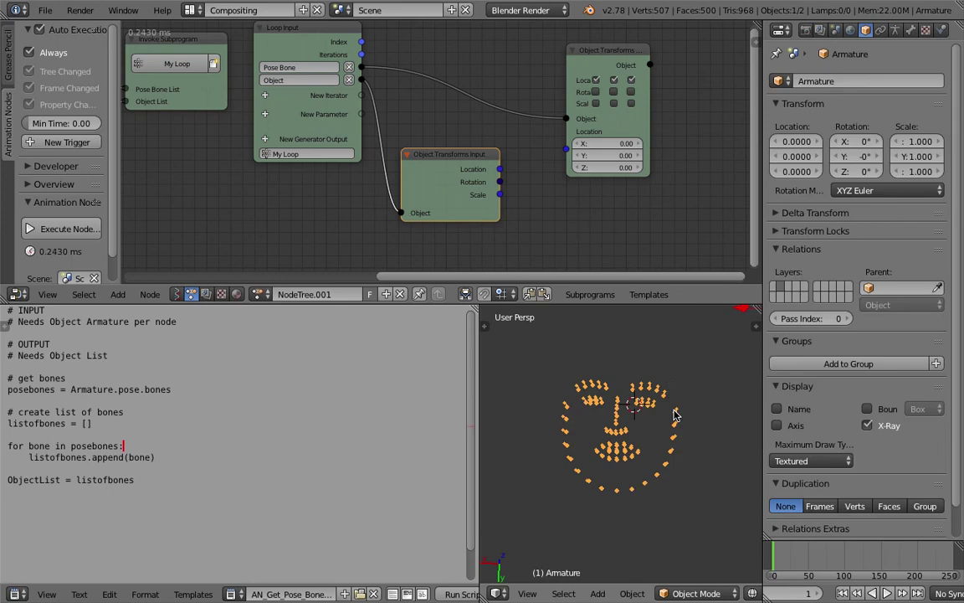
# Step: Switch the armature to Pose Mode and link the Object Transforms Input node's Location to the Location input of the Object Transforms Output node
pyautogui.press('Tab')
pyautogui.click(680, 488)
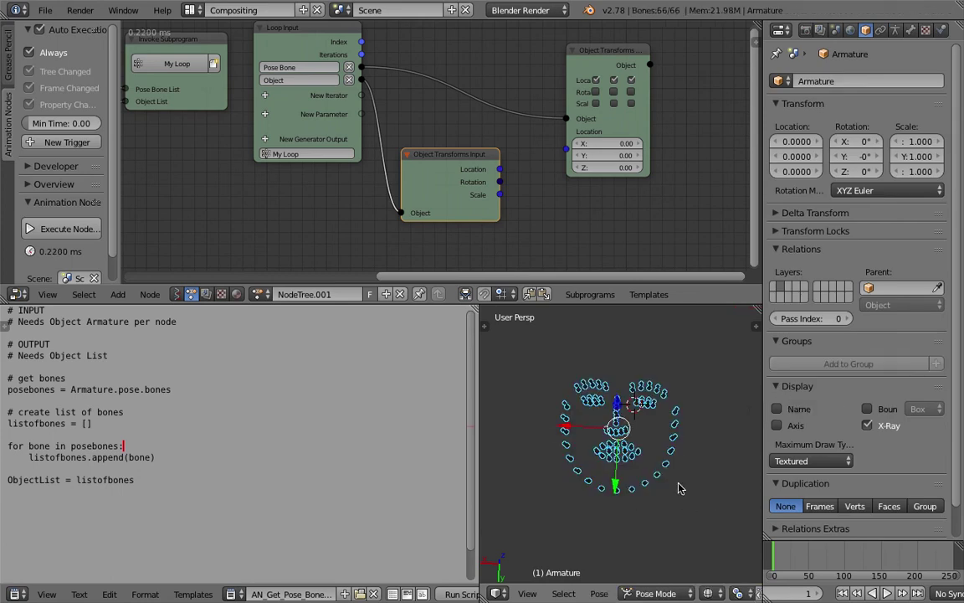
pyautogui.moveTo(670, 460); pyautogui.dragTo(670, 440, button='middle')
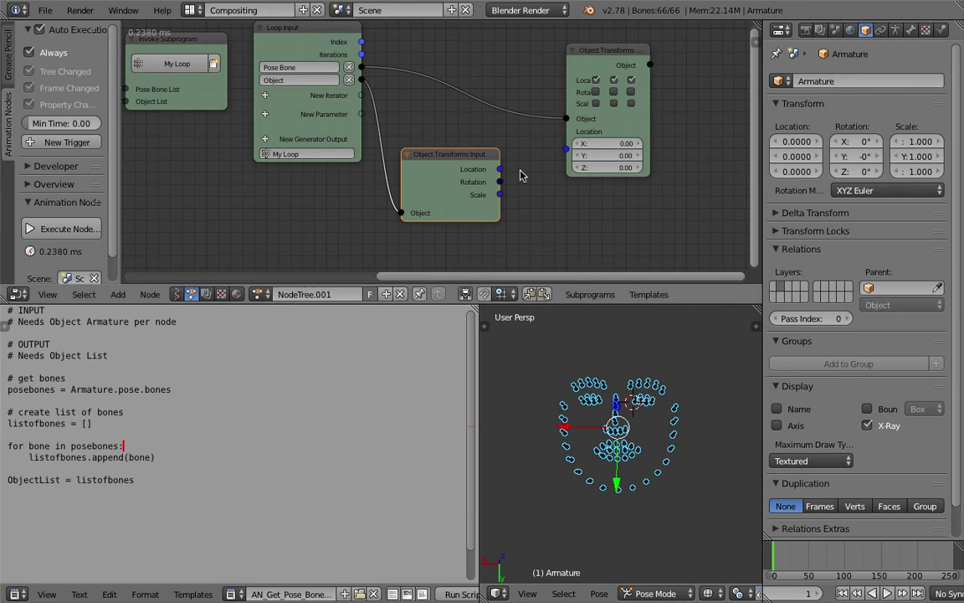
pyautogui.moveTo(500, 169); pyautogui.dragTo(566, 131)
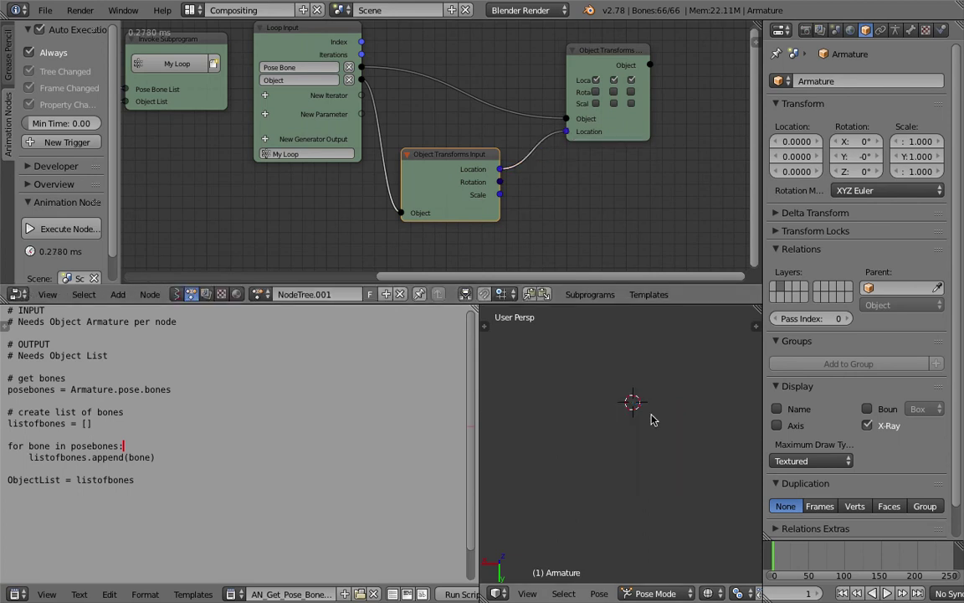
# Step: Return the armature to Object Mode and frame its displaced bones in the 3D view
pyautogui.press('Tab')
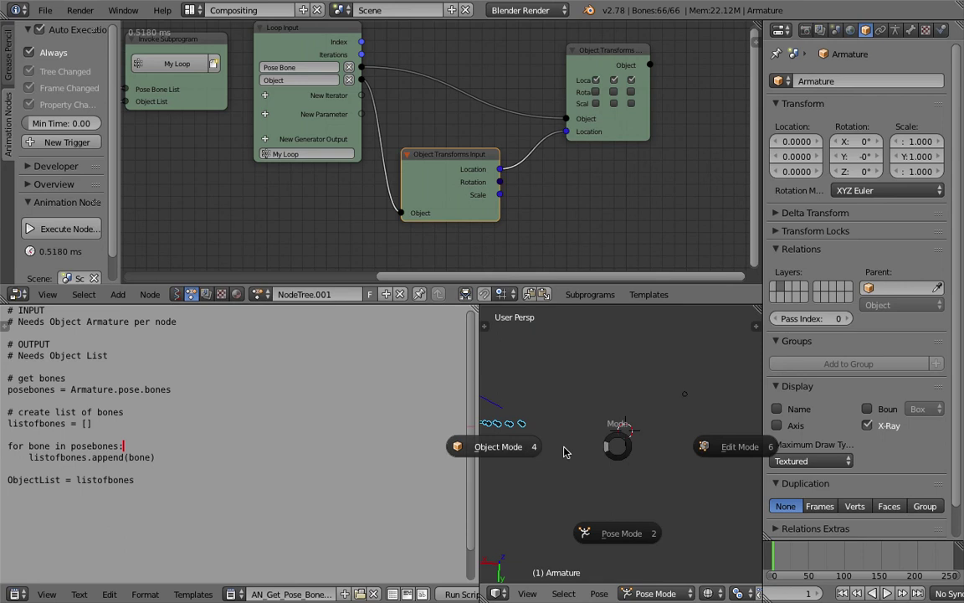
pyautogui.click(565, 453)
pyautogui.moveTo(584, 431); pyautogui.dragTo(588, 512, button='middle')
pyautogui.scroll(5, 590, 468)
pyautogui.keyDown('shift'); pyautogui.moveTo(598, 465); pyautogui.dragTo(632, 444, button='middle'); pyautogui.keyUp('shift')
pyautogui.scroll(-4, 631, 444)
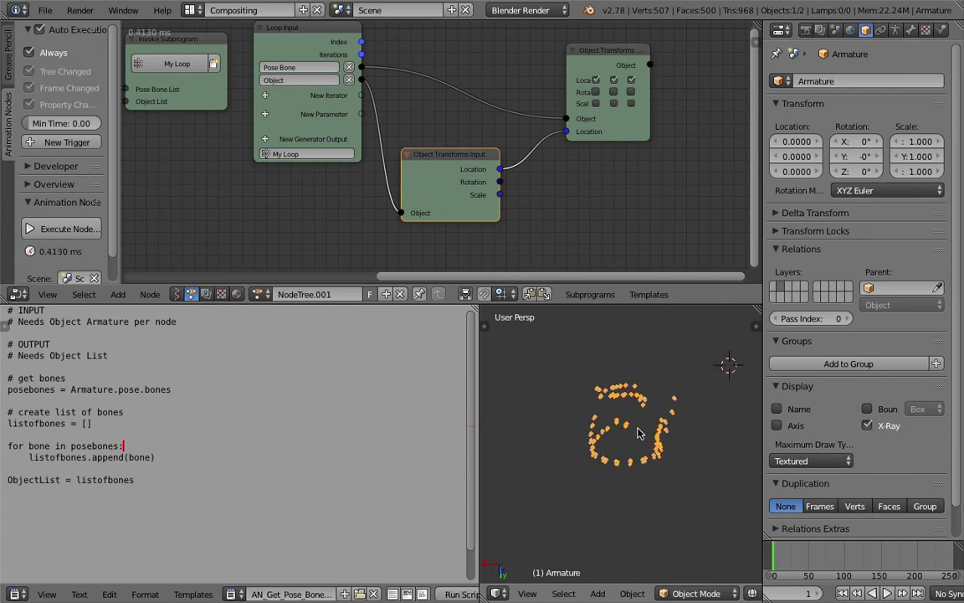
# Step: Show the 3D view's properties sidebar and look through its View, 3D Cursor, Display and Shading settings
pyautogui.click(758, 324)
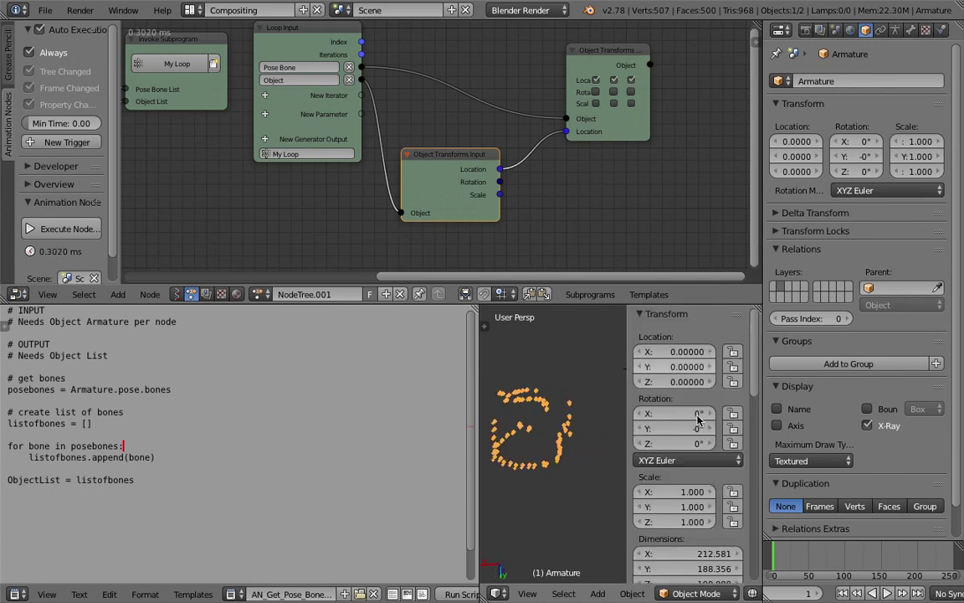
pyautogui.scroll(-12, 695, 545)
pyautogui.scroll(-4, 699, 502)
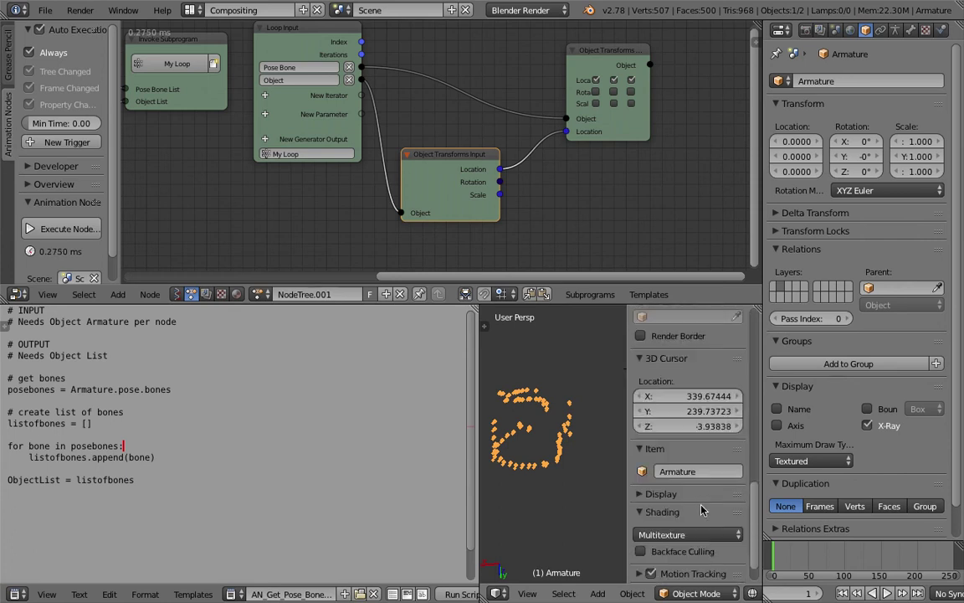
pyautogui.click(673, 458)
pyautogui.scroll(-3, 691, 497)
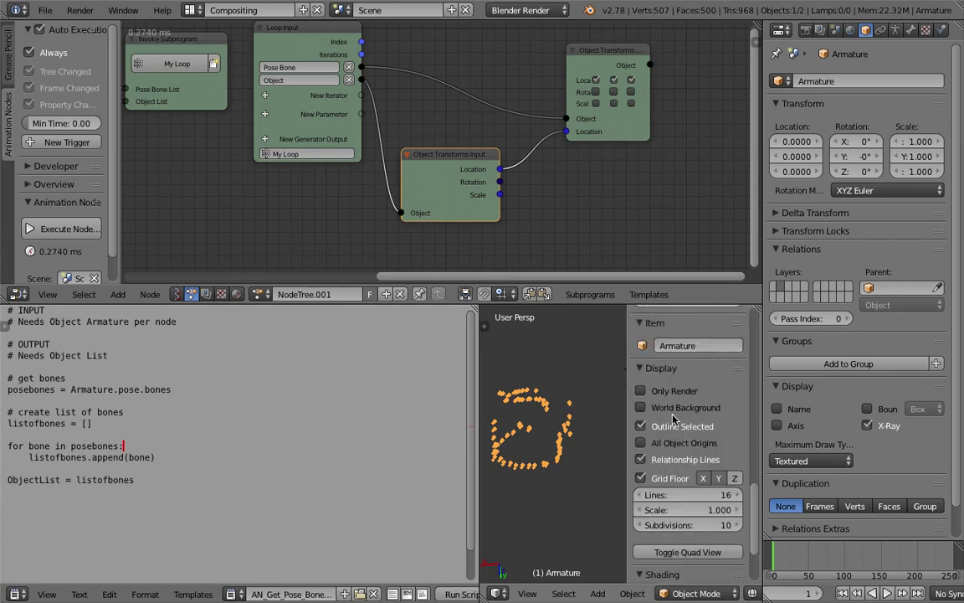
pyautogui.click(668, 372)
pyautogui.scroll(5, 677, 410)
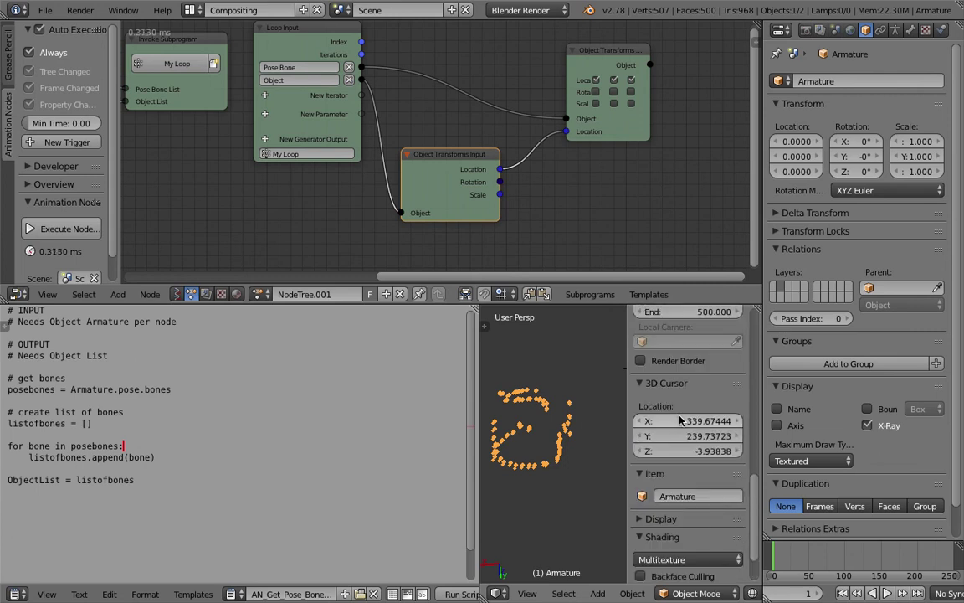
pyautogui.scroll(6, 680, 418)
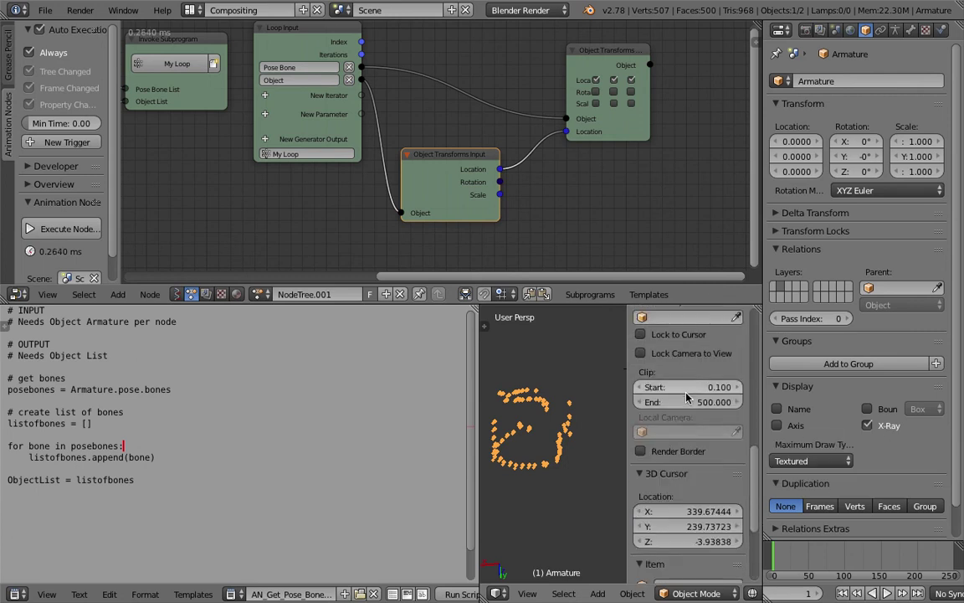
pyautogui.scroll(5, 679, 402)
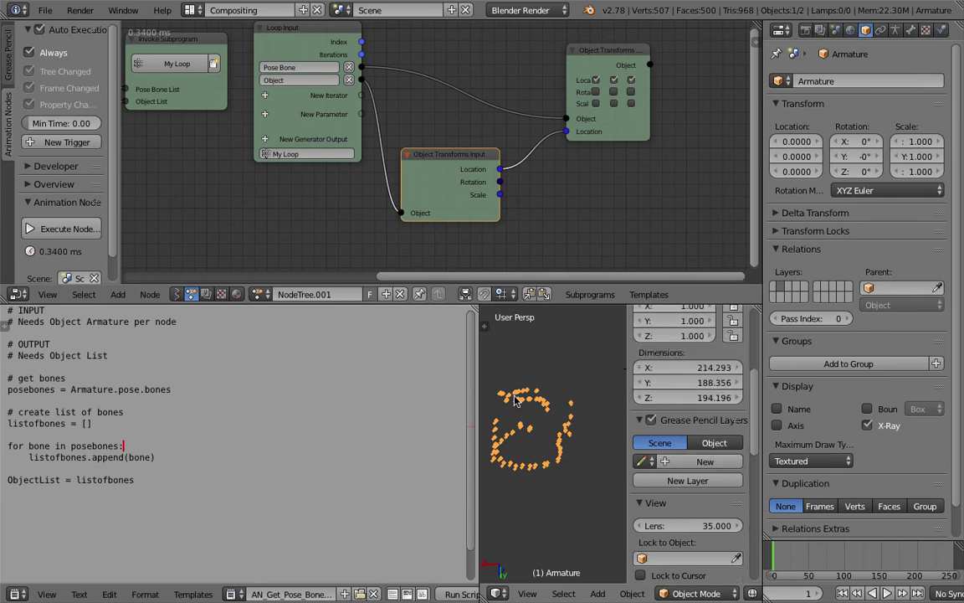
pyautogui.scroll(3, 672, 430)
pyautogui.scroll(-12, 671, 430)
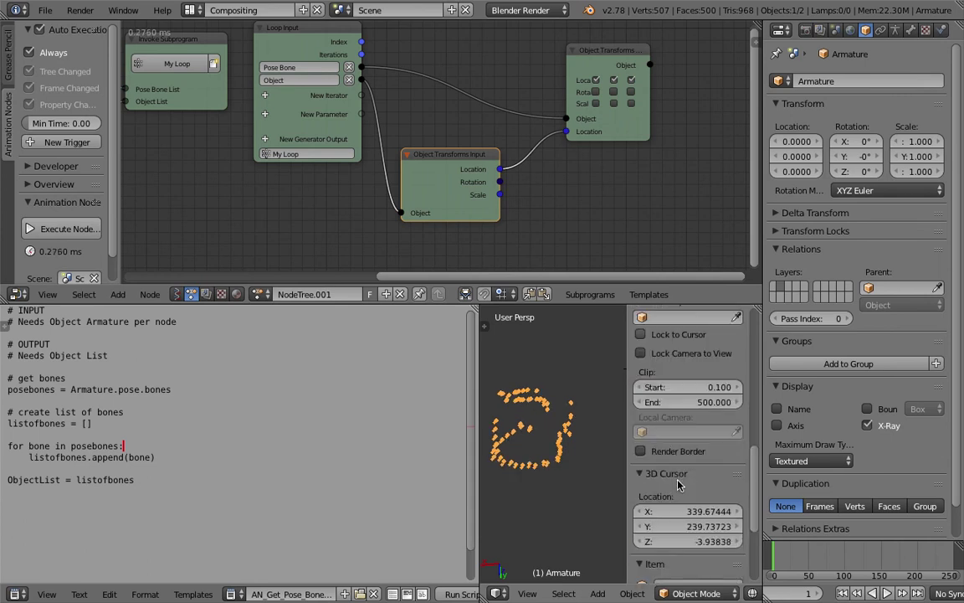
pyautogui.scroll(-2, 679, 481)
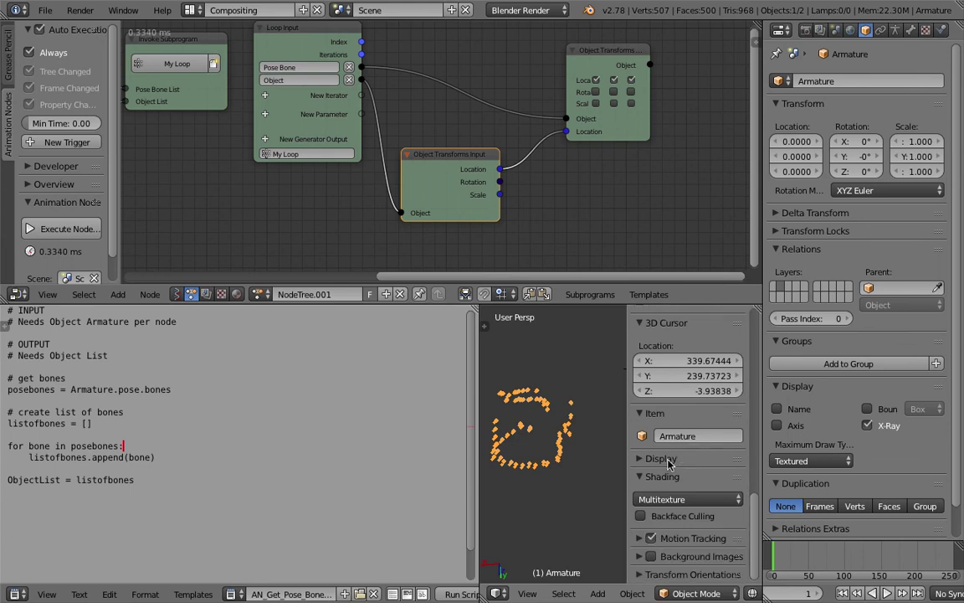
pyautogui.click(665, 459)
pyautogui.scroll(-3, 692, 495)
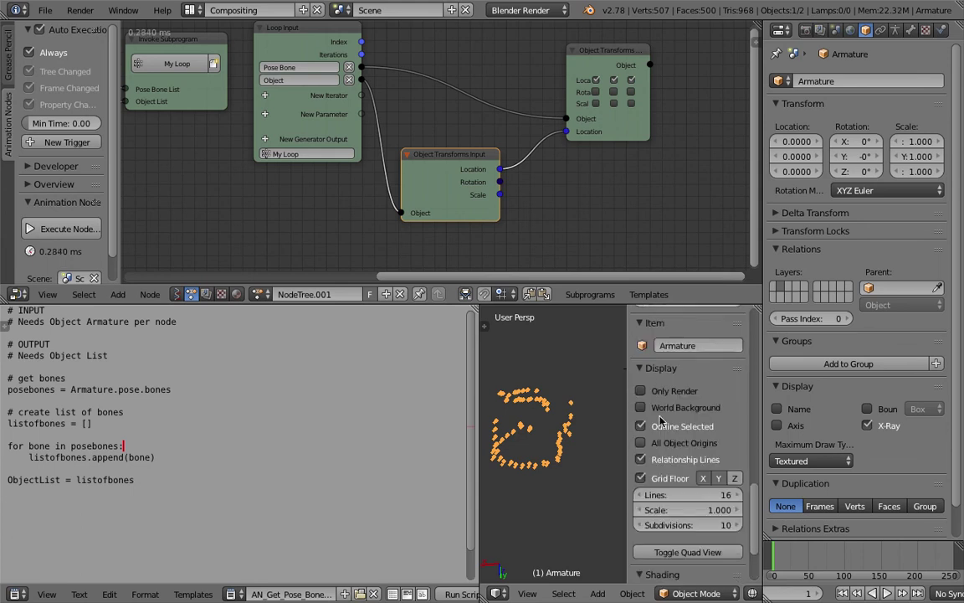
pyautogui.click(662, 367)
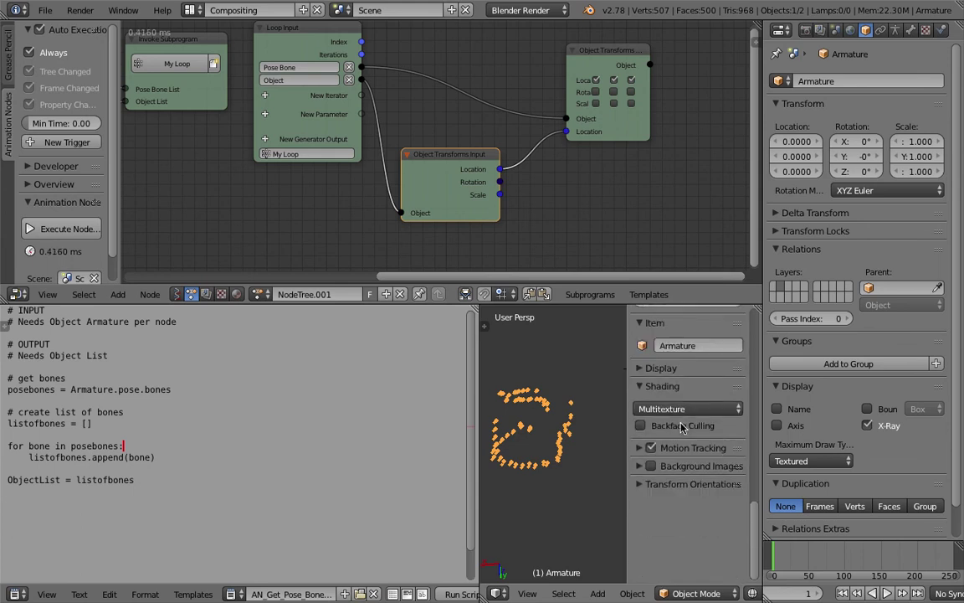
pyautogui.click(660, 372)
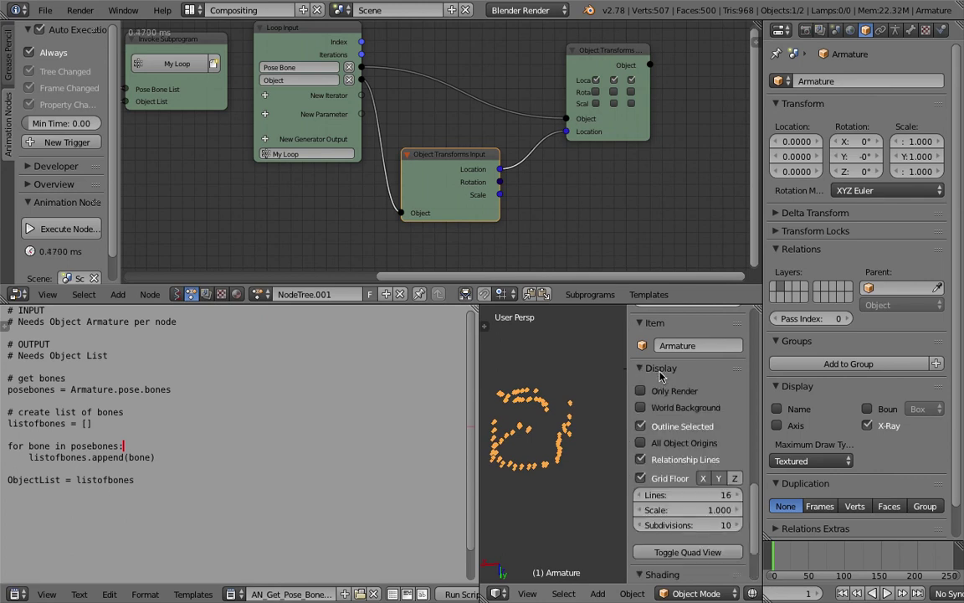
pyautogui.scroll(-3, 692, 502)
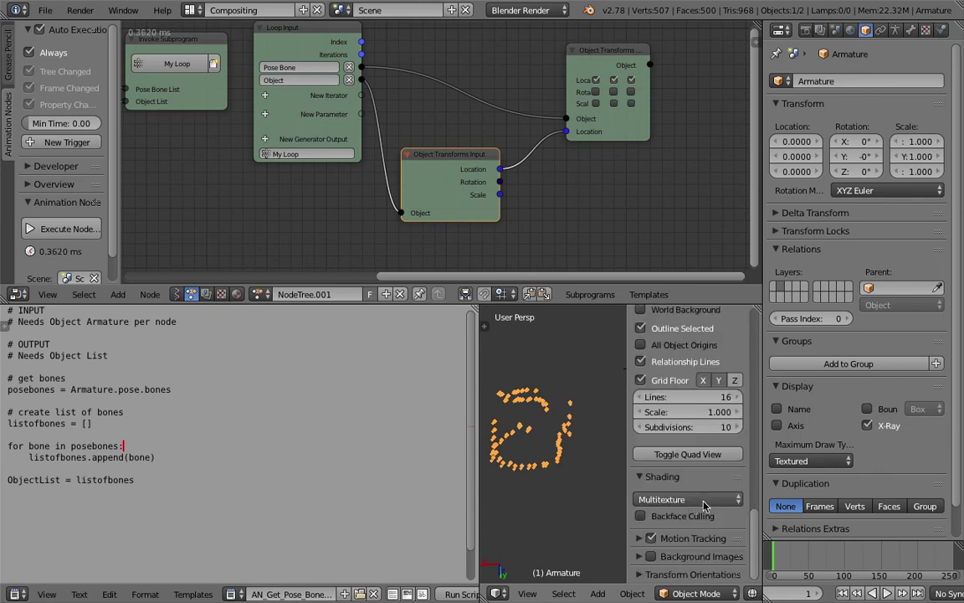
# Step: Set the 3D view's clip End distance to 2000
pyautogui.scroll(12, 704, 505)
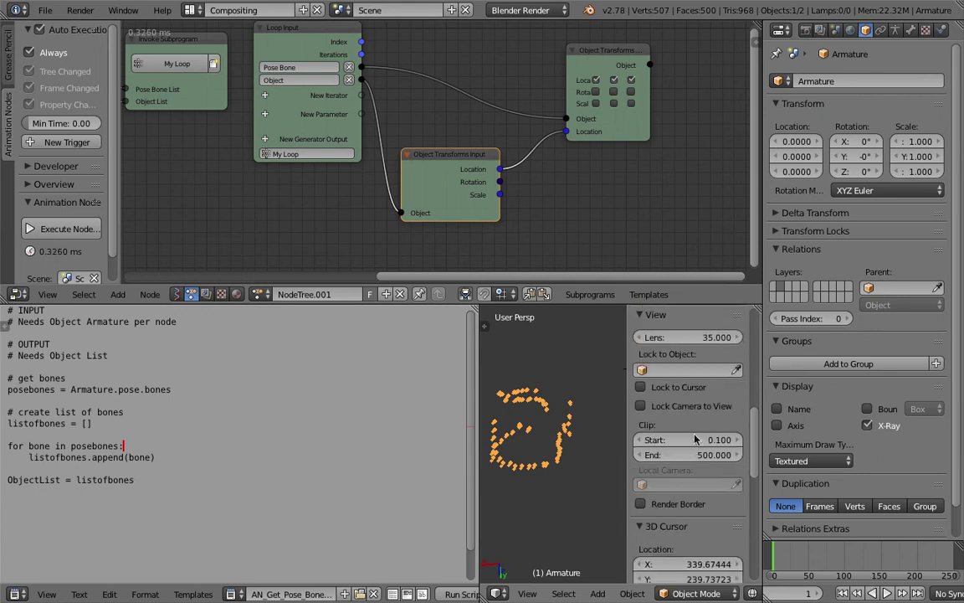
pyautogui.click(693, 453)
pyautogui.write('2000')
pyautogui.press('Return')
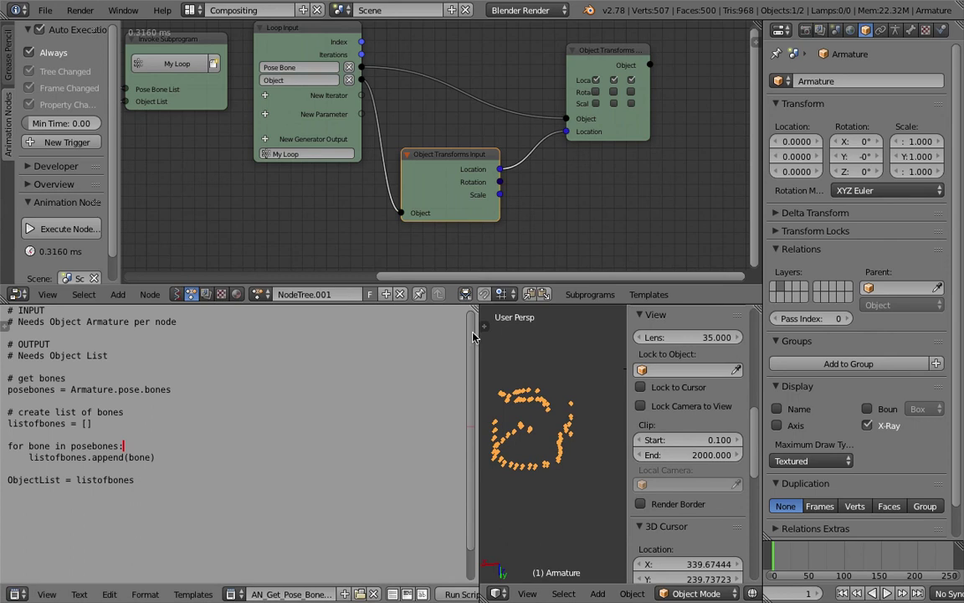
# Step: Widen the 3D view at the expense of the text editor and put the armature in Pose Mode to check its bones
pyautogui.moveTo(478, 336); pyautogui.dragTo(242, 336)
pyautogui.moveTo(374, 410); pyautogui.dragTo(427, 385, button='middle')
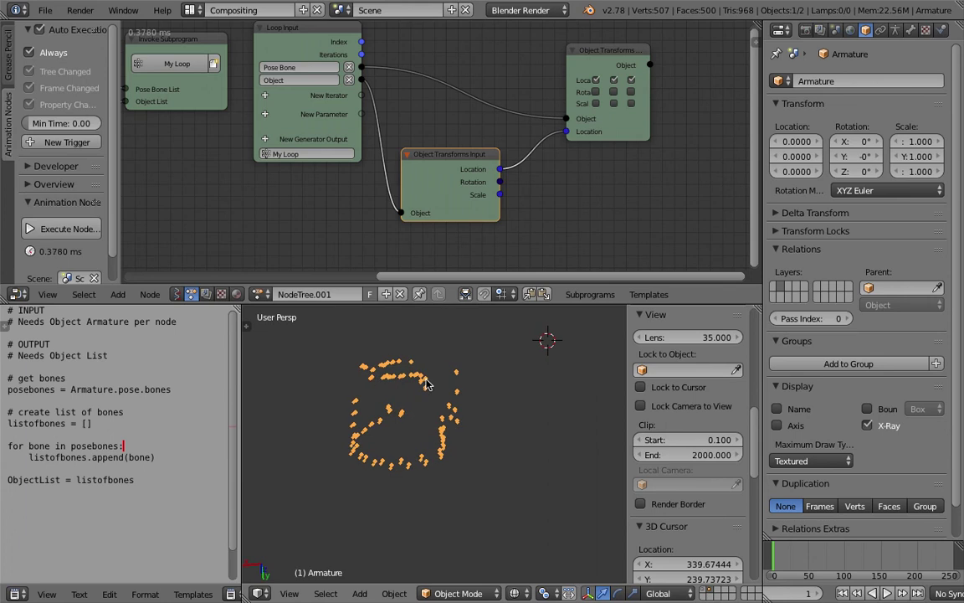
pyautogui.hotkey('ctrl', 'Tab')
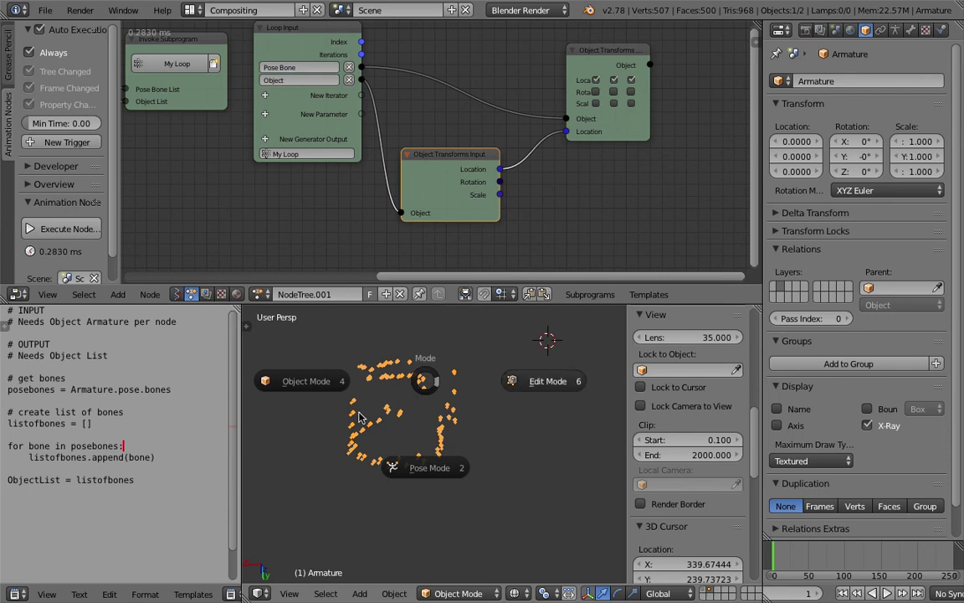
pyautogui.click(432, 466)
pyautogui.moveTo(431, 431)
pyautogui.mouseDown(button='middle')
pyautogui.moveTo(456, 448)
pyautogui.moveTo(418, 417)
pyautogui.moveTo(437, 445)
pyautogui.moveTo(441, 434)
pyautogui.mouseUp(button='middle')
pyautogui.moveTo(486, 375); pyautogui.dragTo(485, 371, button='middle')
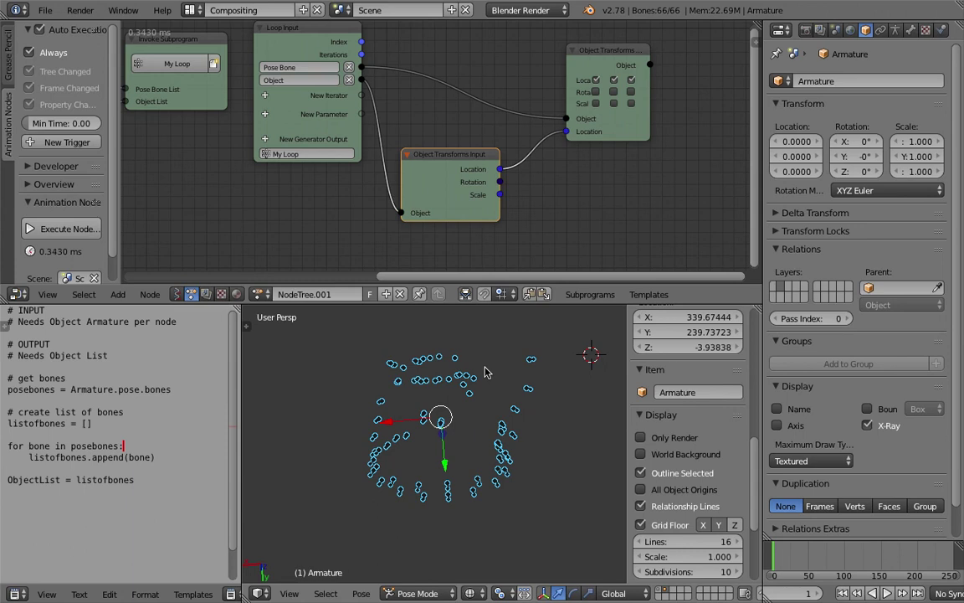
# Step: Return the armature to Object Mode and cut the Location link between the two Object Transforms nodes
pyautogui.press('Tab')
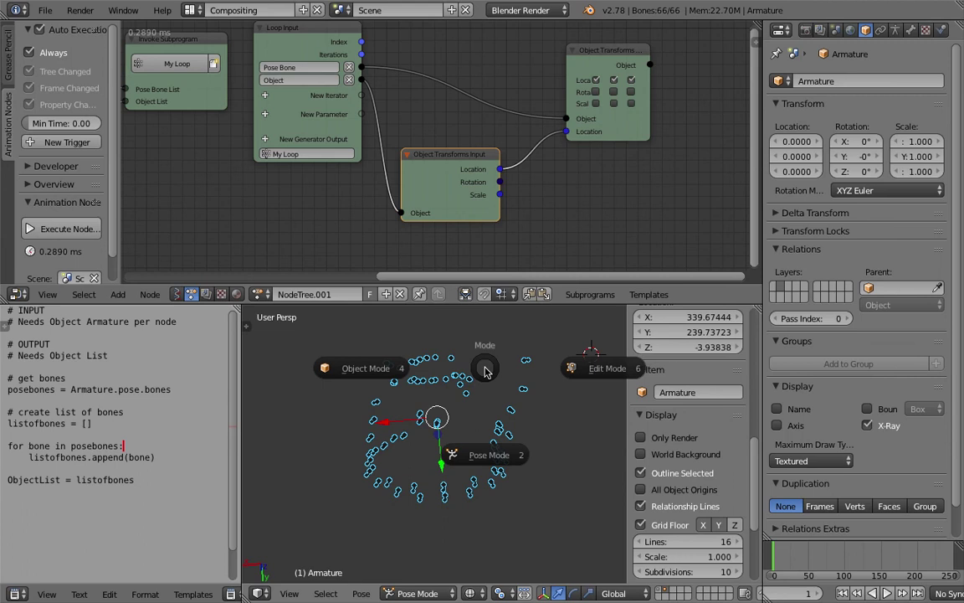
pyautogui.click(488, 381)
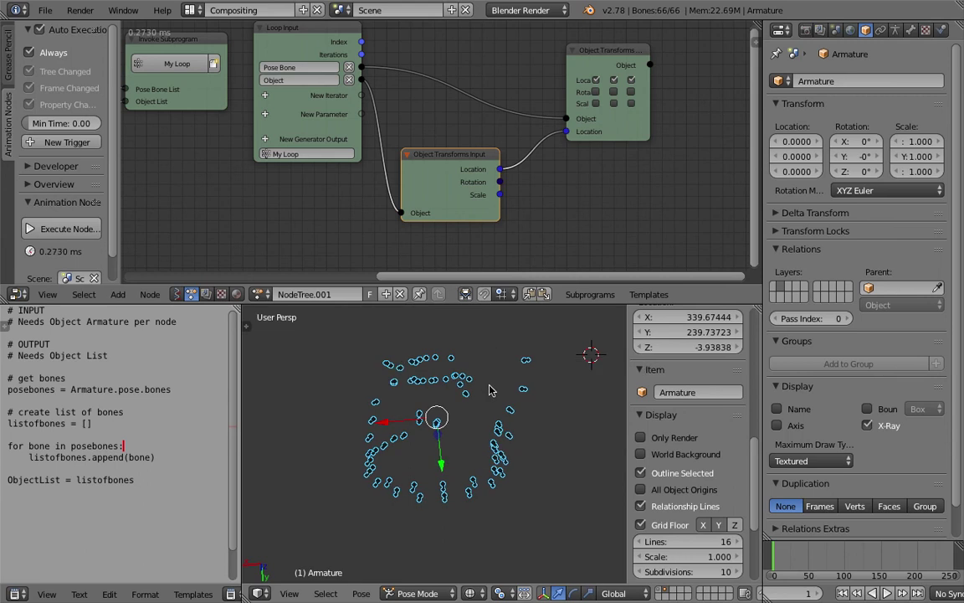
pyautogui.press('Tab')
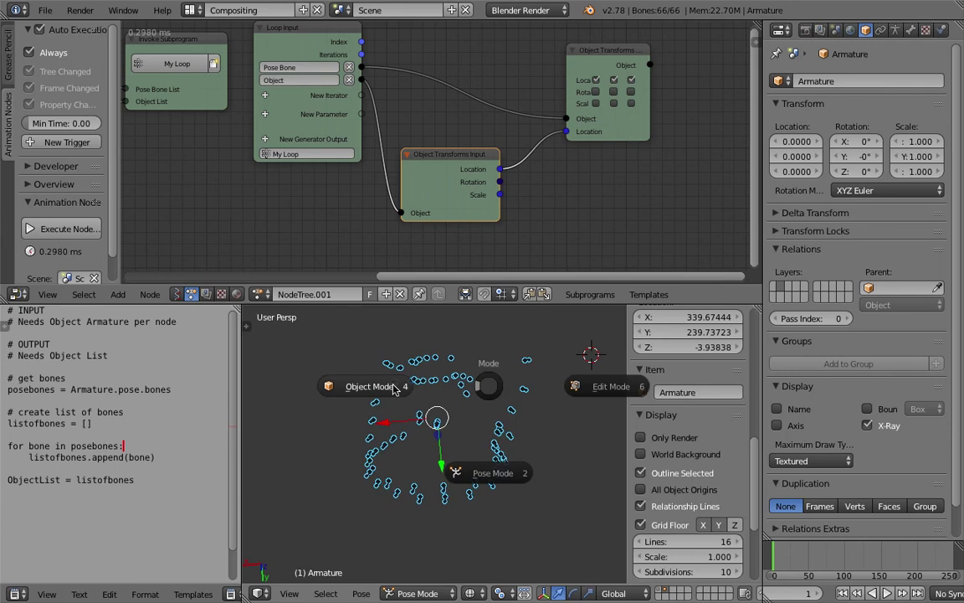
pyautogui.click(394, 388)
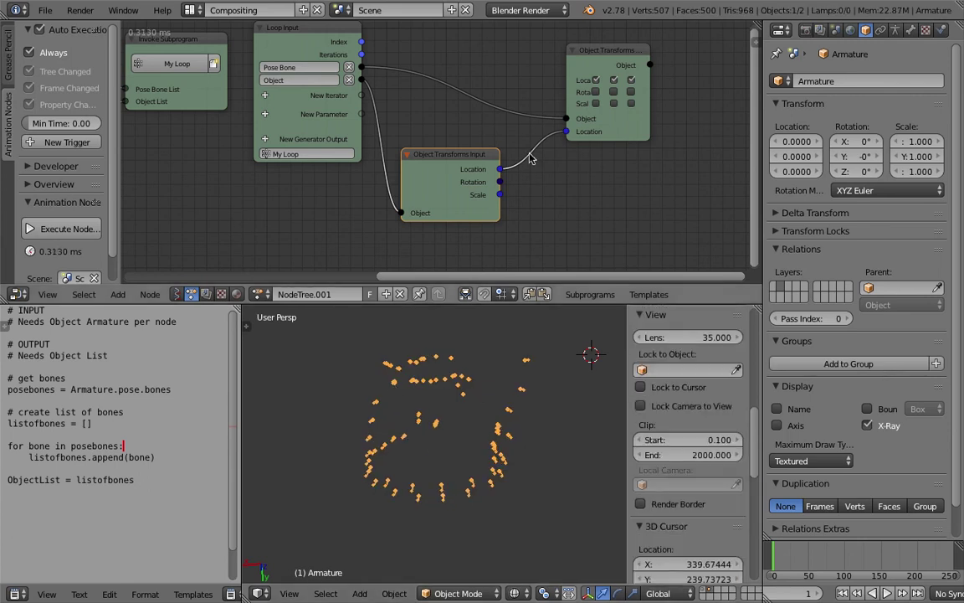
pyautogui.keyDown('ctrl'); pyautogui.moveTo(550, 171); pyautogui.dragTo(543, 181, button='right'); pyautogui.keyUp('ctrl')
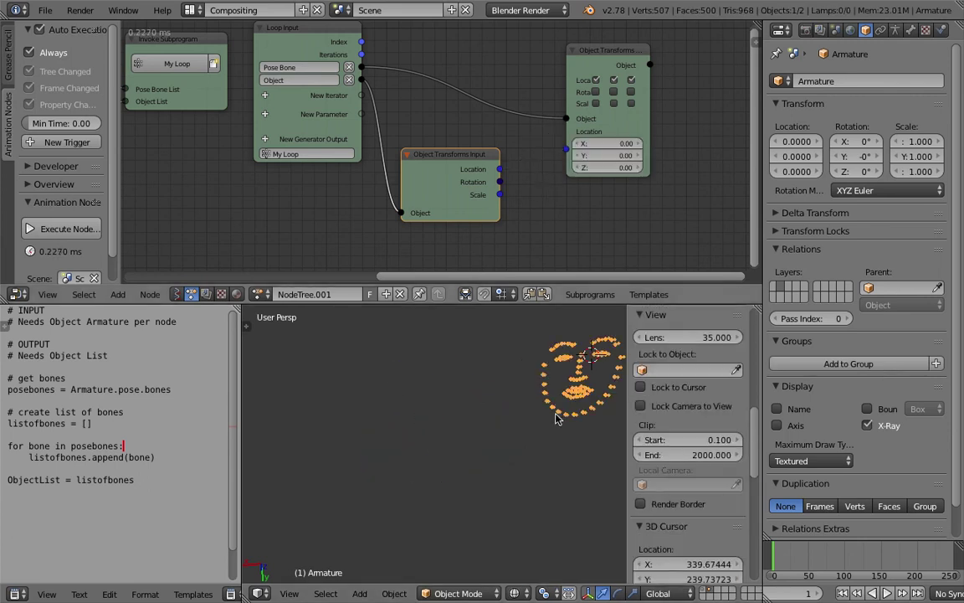
pyautogui.keyDown('shift'); pyautogui.moveTo(469, 437); pyautogui.dragTo(377, 471, button='middle'); pyautogui.keyUp('shift')
pyautogui.scroll(3, 478, 412)
pyautogui.keyDown('shift'); pyautogui.moveTo(478, 412); pyautogui.dragTo(456, 446, button='middle'); pyautogui.keyUp('shift')
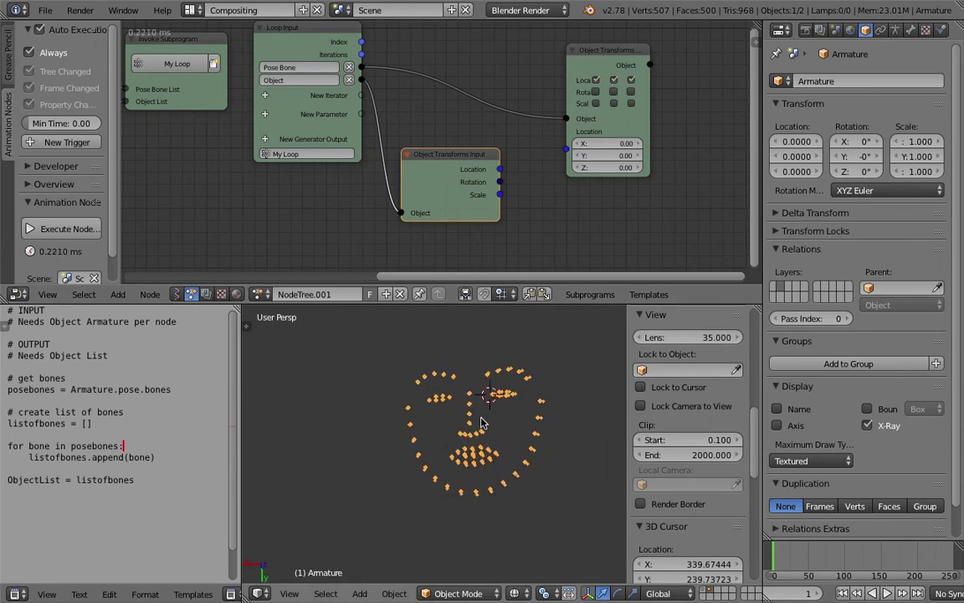
# Step: Select a single eyebrow bone in Pose Mode and examine its transform values
pyautogui.press('Tab')
pyautogui.click(489, 506)
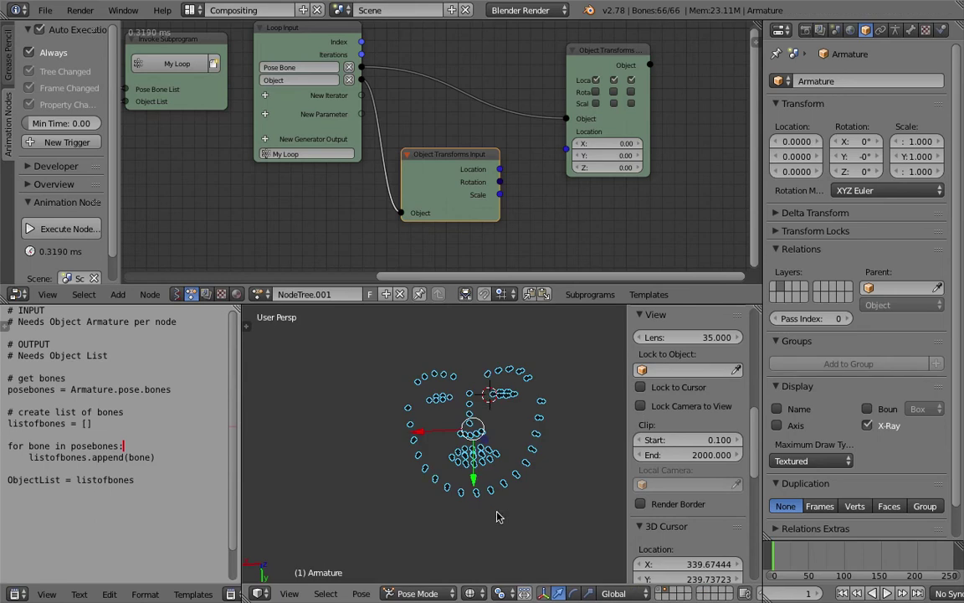
pyautogui.rightClick(428, 379)
pyautogui.scroll(5, 719, 352)
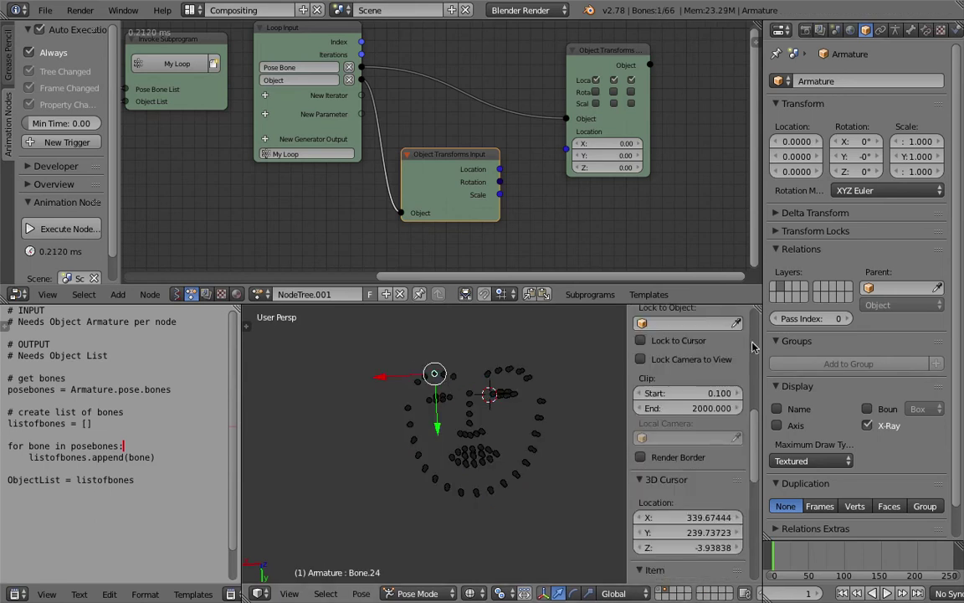
pyautogui.scroll(5, 740, 326)
pyautogui.scroll(5, 749, 344)
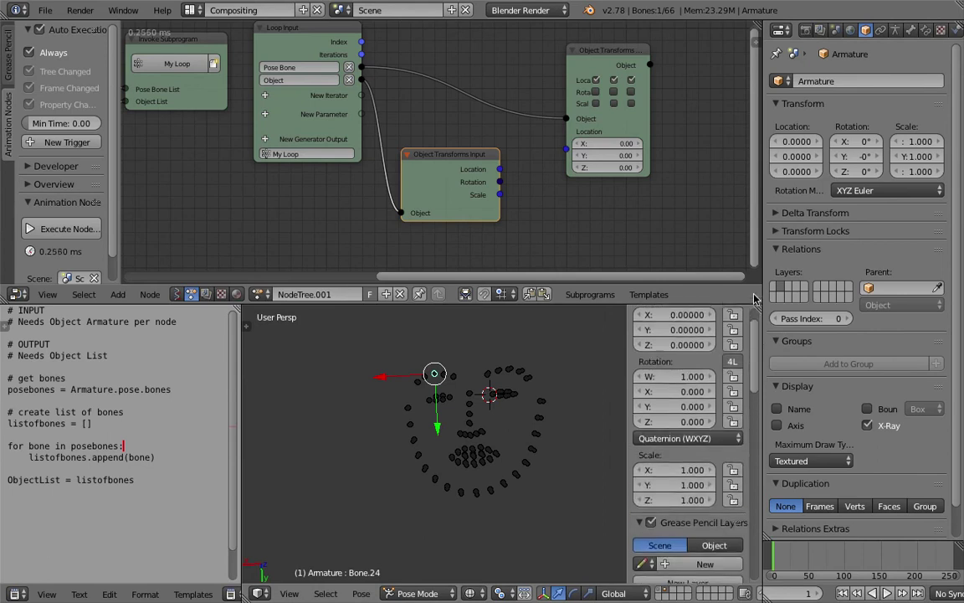
# Step: Return the armature to Object Mode and reconnect the Object Transforms Input's Location to the Object Transforms Output's Location
pyautogui.press('Tab')
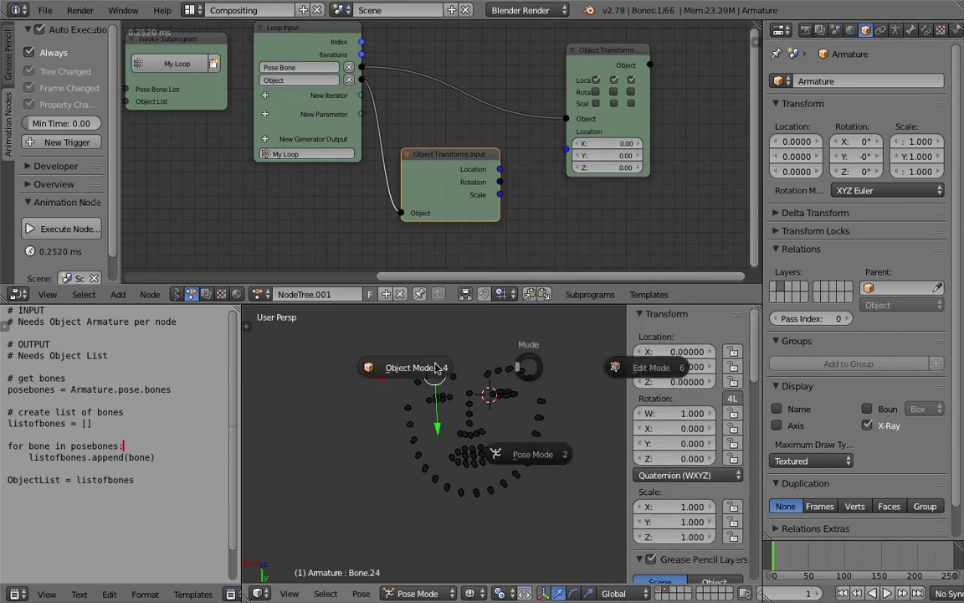
pyautogui.click(410, 365)
pyautogui.moveTo(501, 169); pyautogui.dragTo(566, 131)
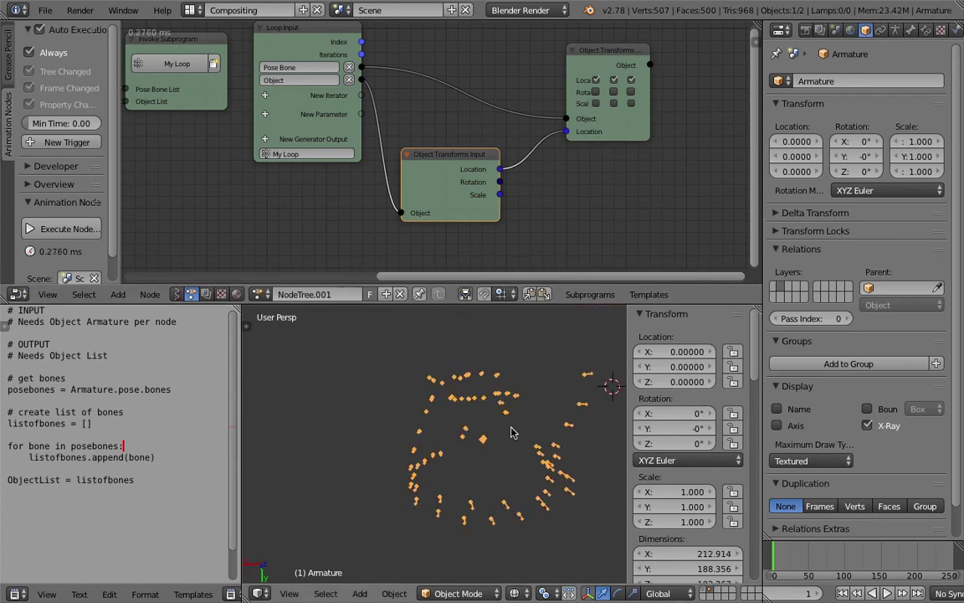
# Step: Switch the armature to Pose Mode and deselect all of its bones
pyautogui.press('Tab')
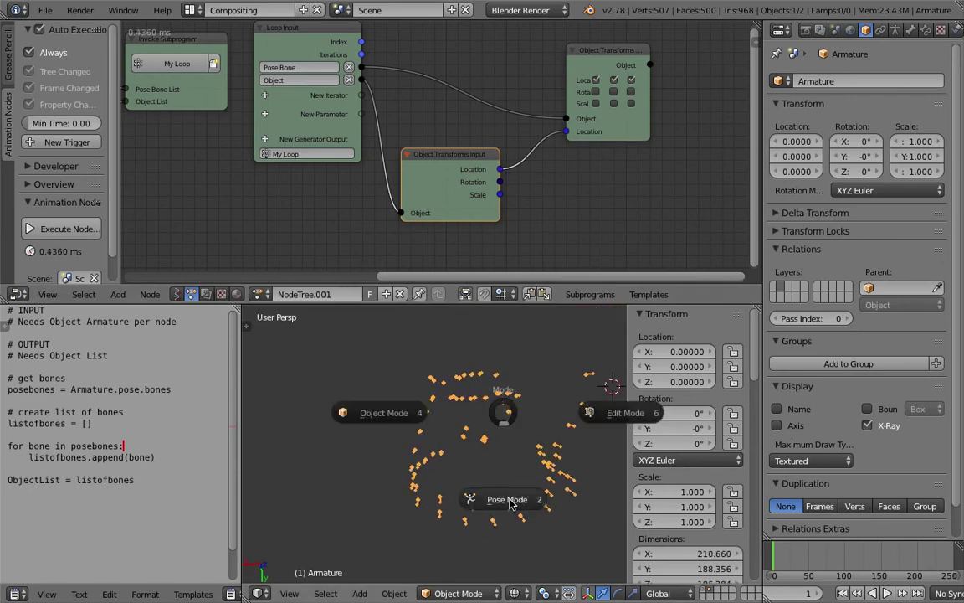
pyautogui.click(508, 464)
pyautogui.press('a')
pyautogui.press('a')
pyautogui.press('a')
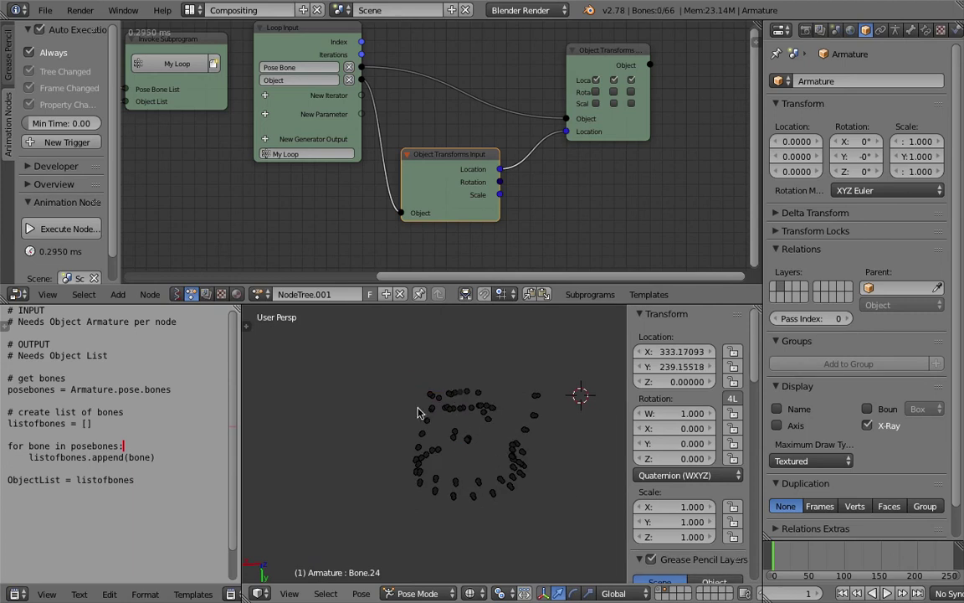
# Step: Box-select all armature bones in Pose Mode and apply the current pose as the rest pose
pyautogui.moveTo(400, 365); pyautogui.dragTo(565, 512)
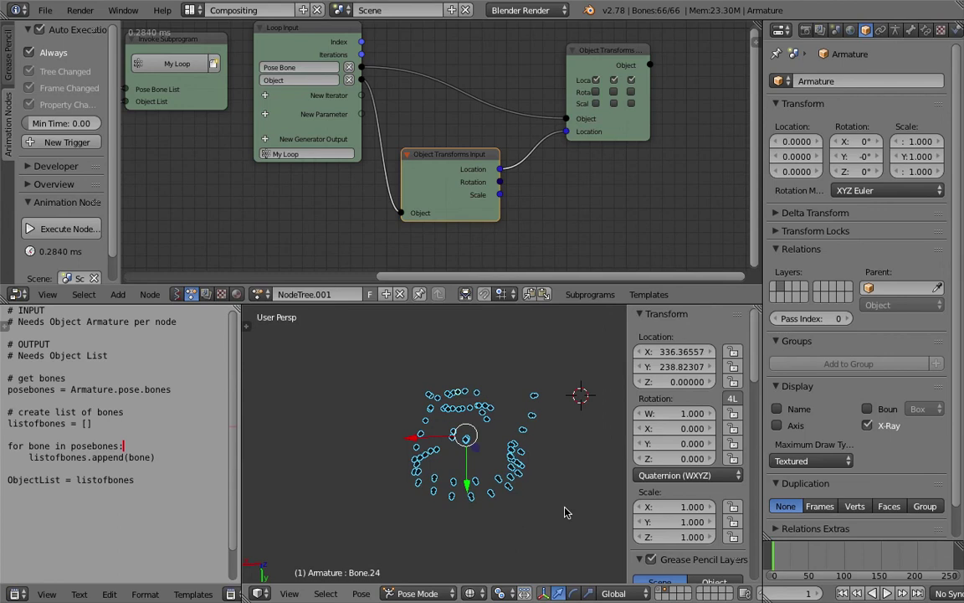
pyautogui.press('space')
pyautogui.write('pose')
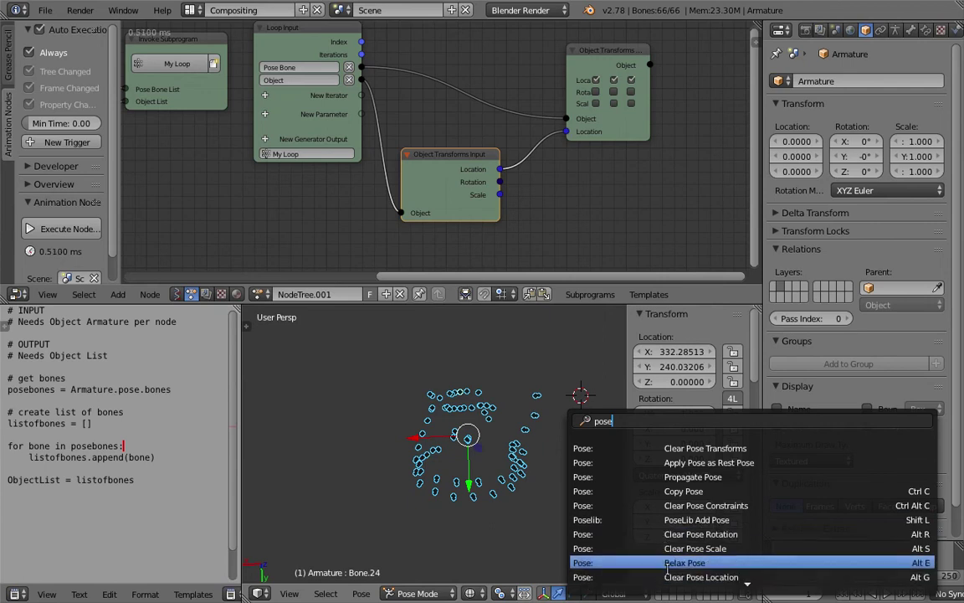
pyautogui.scroll(-6, 669, 574)
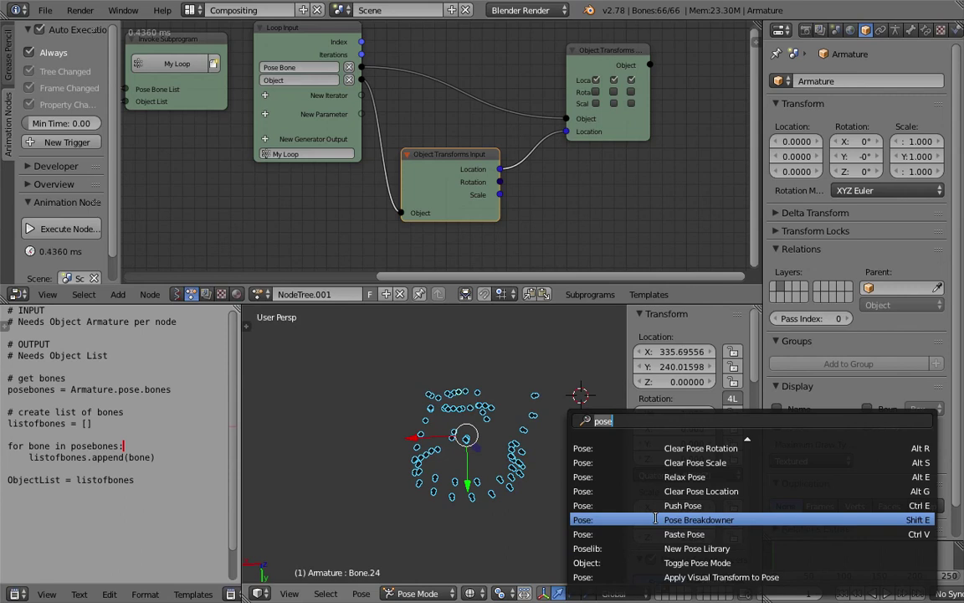
pyautogui.write('rest')
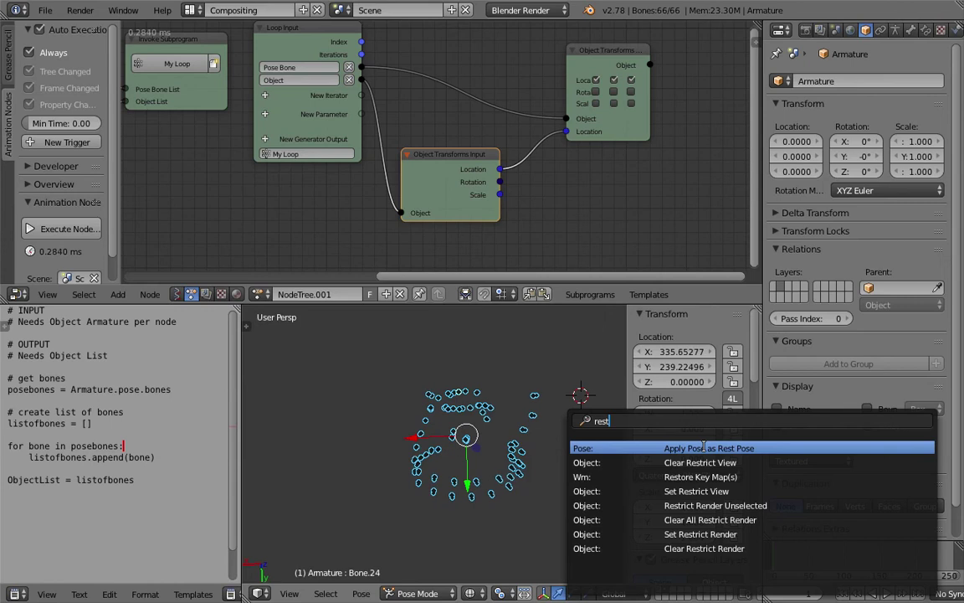
pyautogui.click(703, 448)
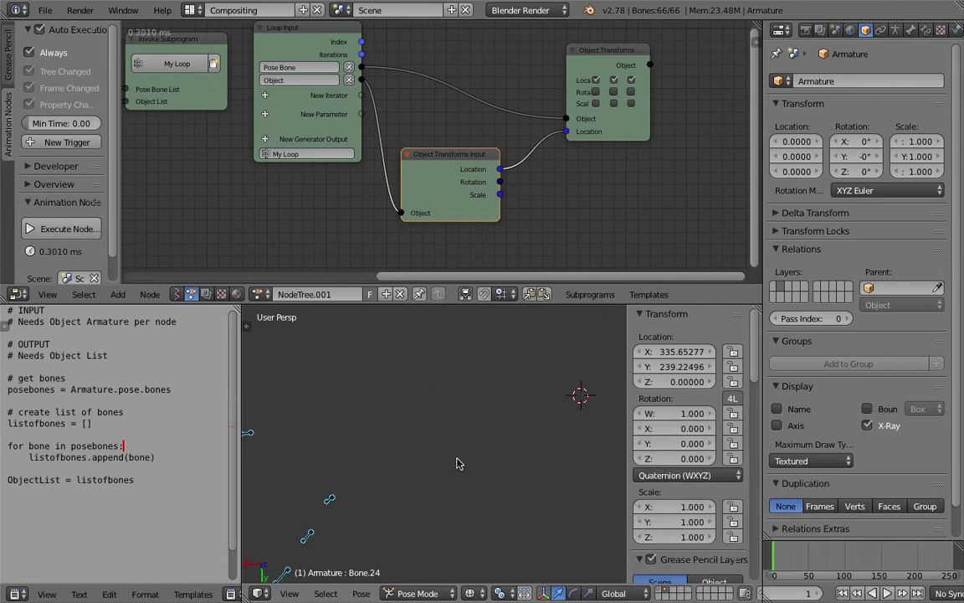
# Step: Return the armature to Object Mode and play the animation briefly to examine the displaced bones
pyautogui.press('Tab')
pyautogui.click(374, 465)
pyautogui.scroll(-4, 398, 494)
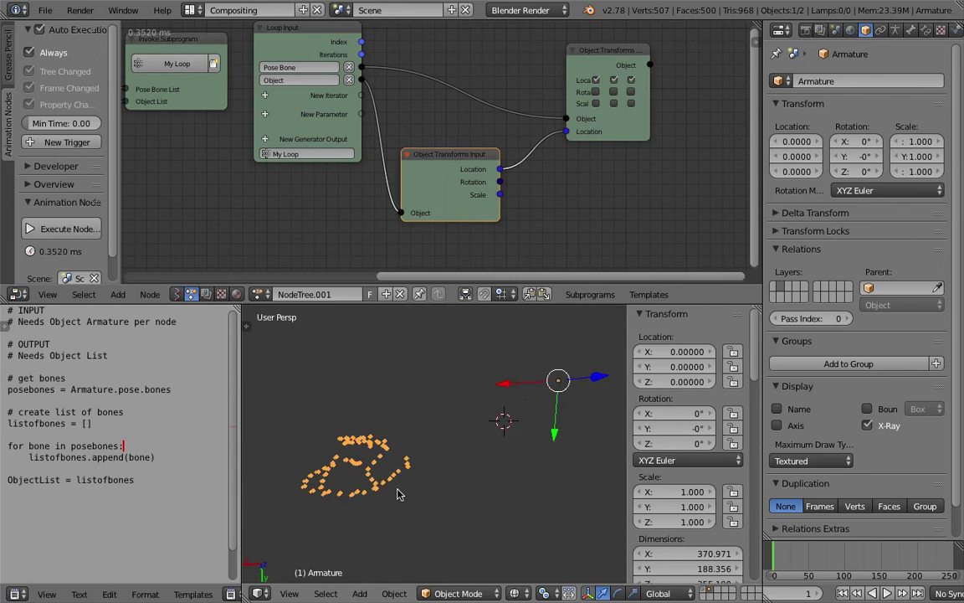
pyautogui.moveTo(428, 478); pyautogui.dragTo(469, 390, button='middle')
pyautogui.moveTo(418, 367); pyautogui.dragTo(423, 448, button='middle')
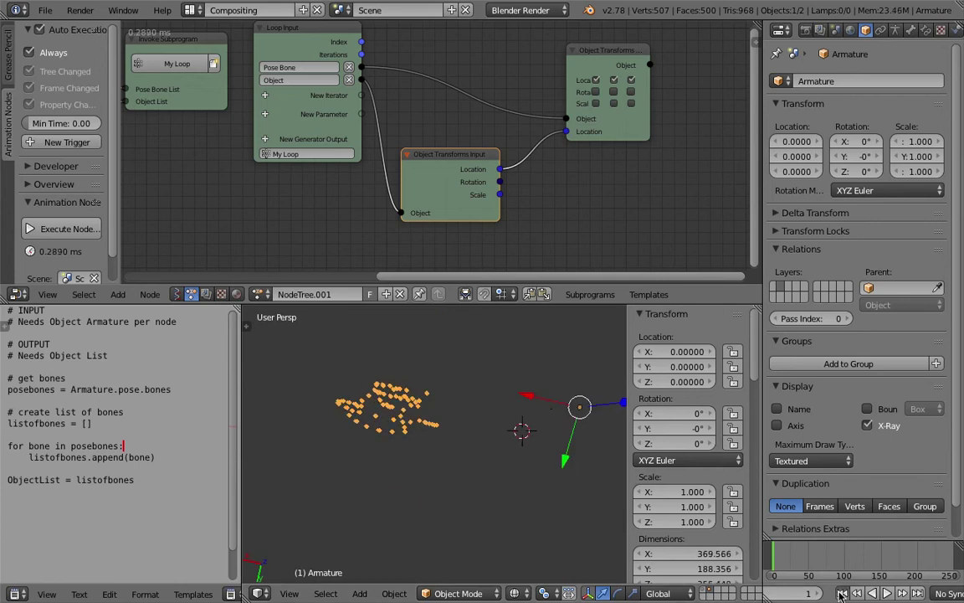
pyautogui.click(888, 592)
# Step: Switch the armature through Pose Mode to Edit Mode and examine the bones' rest positions
pyautogui.hotkey('ctrl', 'Tab')
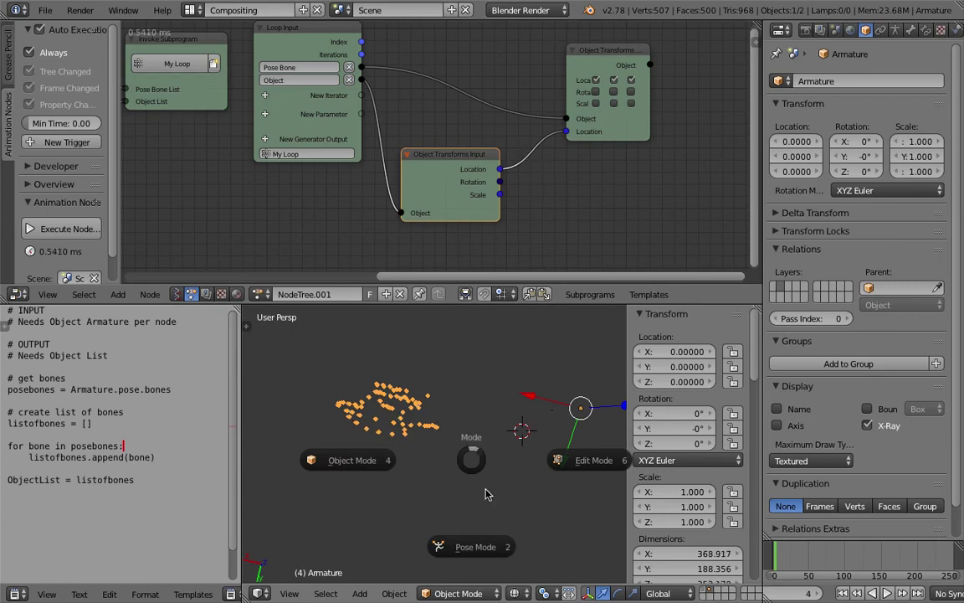
pyautogui.click(458, 557)
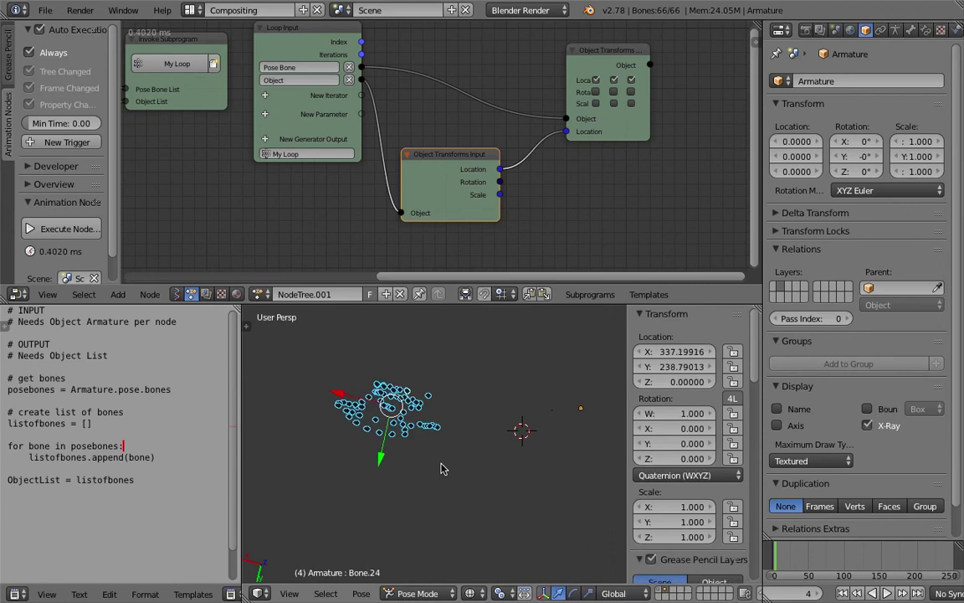
pyautogui.press('Tab')
pyautogui.click(504, 474)
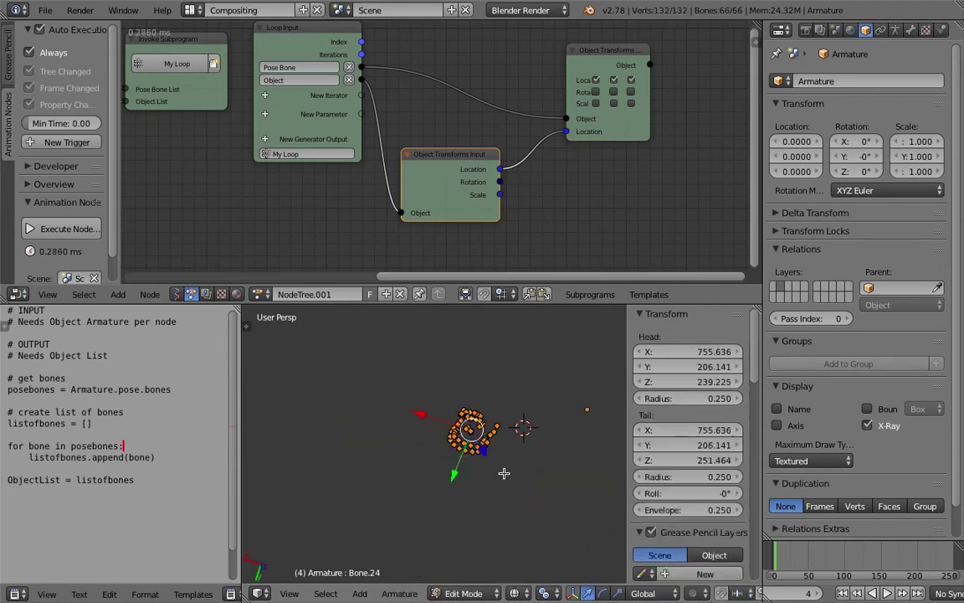
pyautogui.moveTo(479, 485); pyautogui.dragTo(509, 461, button='middle')
pyautogui.scroll(4, 493, 463)
pyautogui.hotkey('ctrl', 'z')
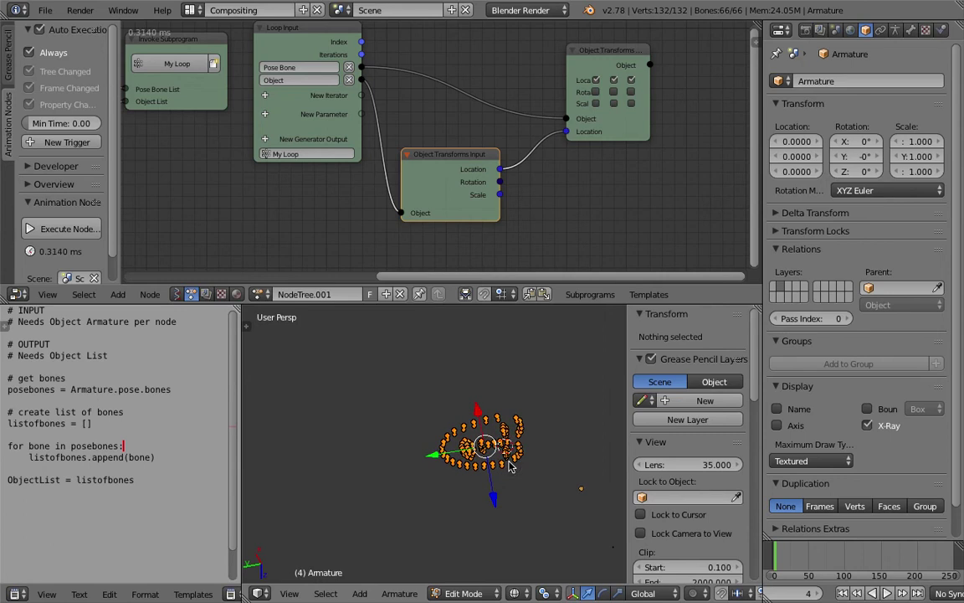
# Step: Compare the bone positions in Pose Mode and Object Mode from another viewing angle
pyautogui.press('Tab')
pyautogui.click(512, 550)
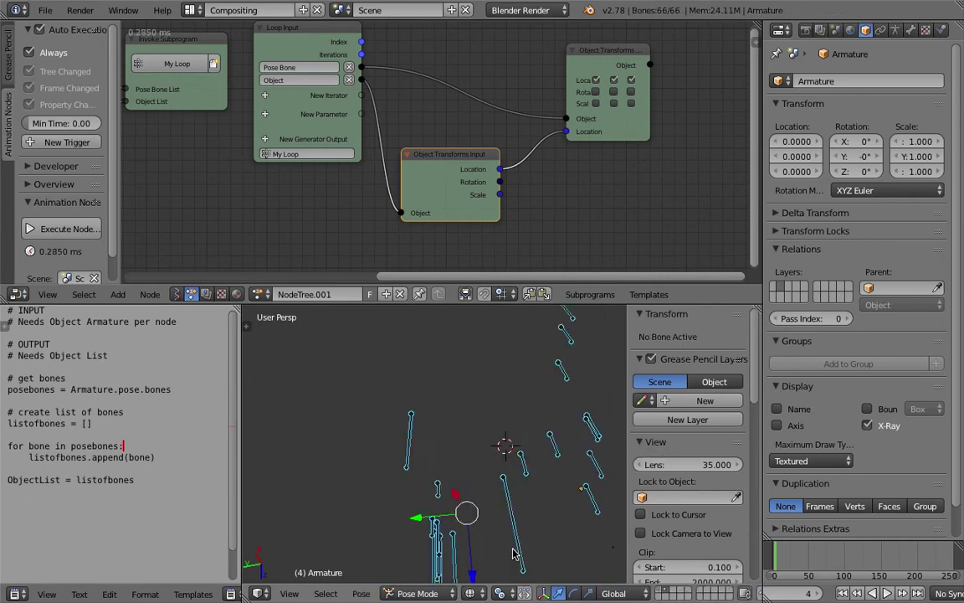
pyautogui.scroll(-5, 485, 491)
pyautogui.moveTo(489, 490); pyautogui.dragTo(454, 425, button='middle')
pyautogui.press('Tab')
pyautogui.click(434, 440)
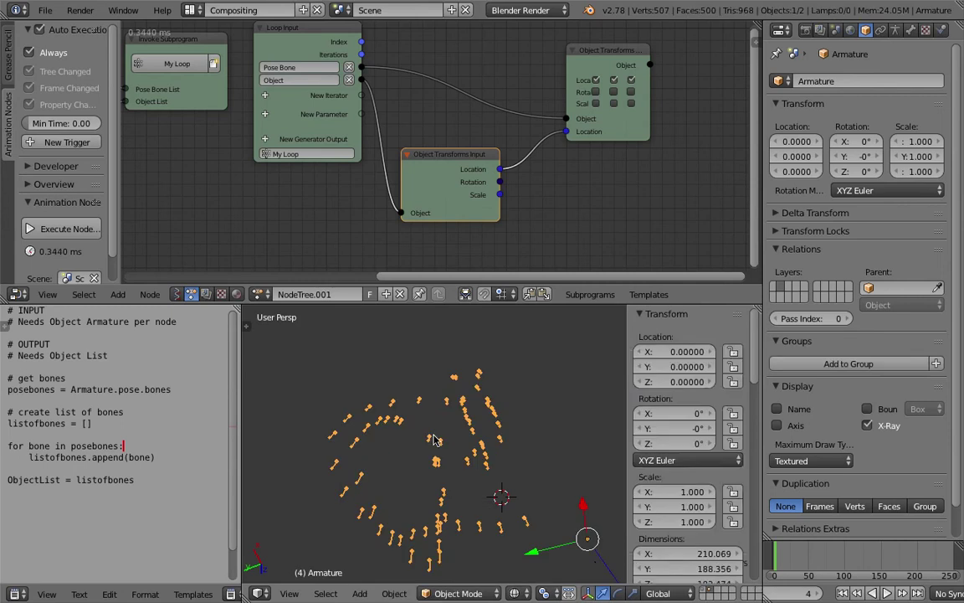
pyautogui.scroll(-1, 436, 443)
# Step: Undo the last changes to the armature back to Object Mode
pyautogui.hotkey('ctrl', 'z')
pyautogui.hotkey('ctrl', 'z')
pyautogui.hotkey('ctrl', 'z')
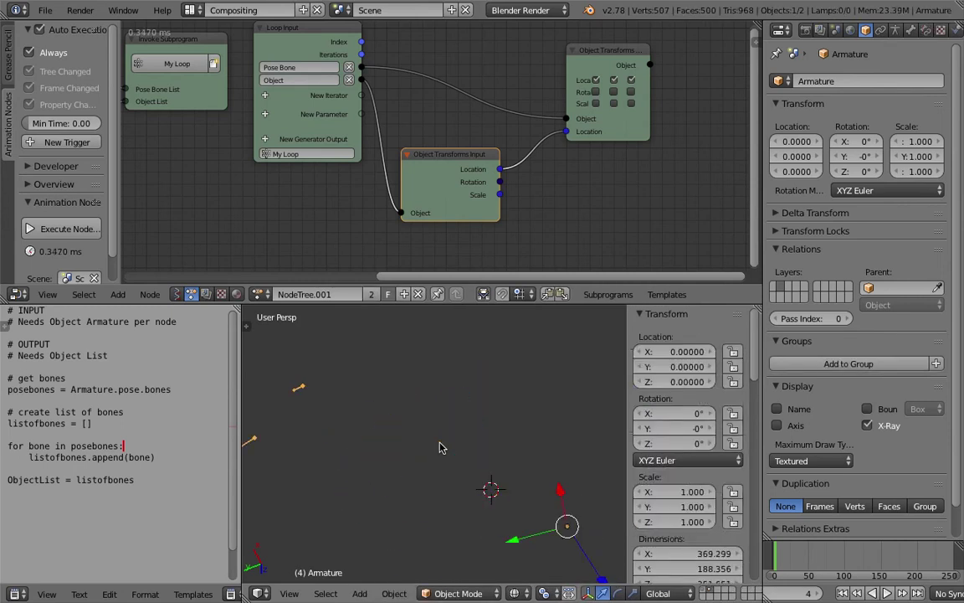
pyautogui.scroll(-4, 434, 452)
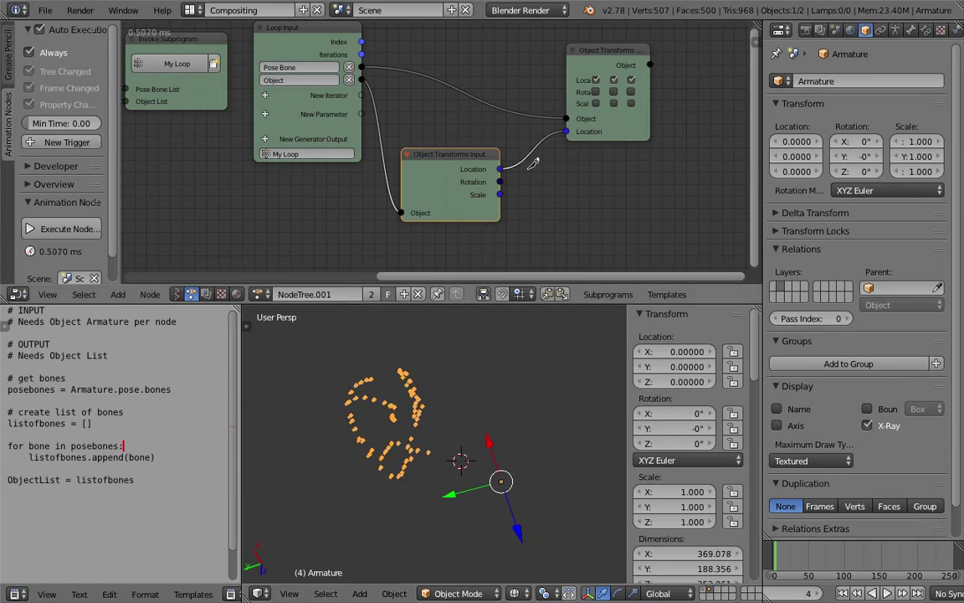
# Step: Try cutting the Location link between the two Object Transforms nodes, and undo back to frame 1
pyautogui.keyDown('ctrl'); pyautogui.moveTo(533, 163); pyautogui.dragTo(540, 151, button='right'); pyautogui.keyUp('ctrl')
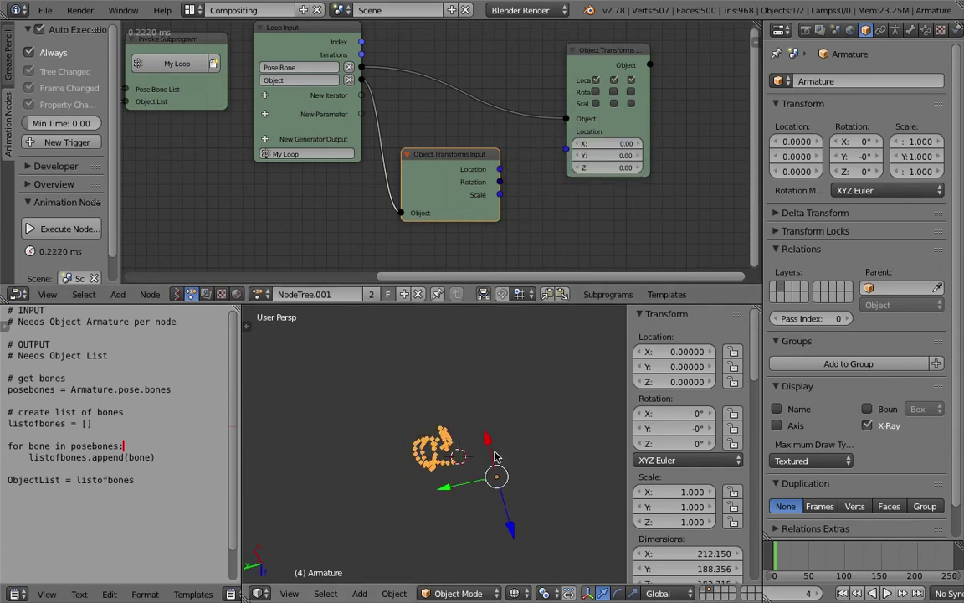
pyautogui.hotkey('ctrl', 'z')
pyautogui.hotkey('ctrl', 'z')
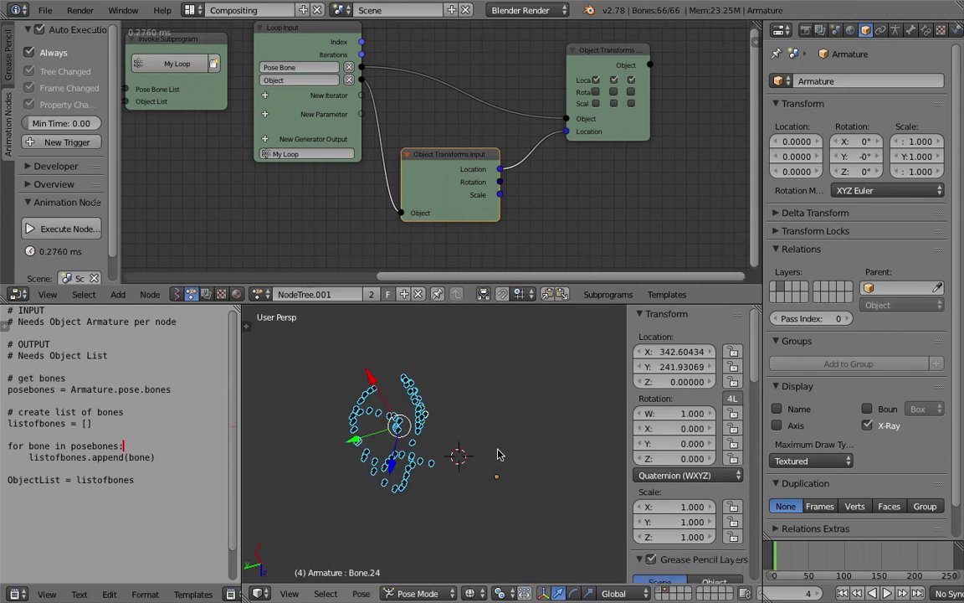
pyautogui.hotkey('ctrl', 'z')
pyautogui.moveTo(523, 445); pyautogui.dragTo(524, 446, button='middle')
pyautogui.moveTo(474, 399); pyautogui.dragTo(503, 419, button='middle')
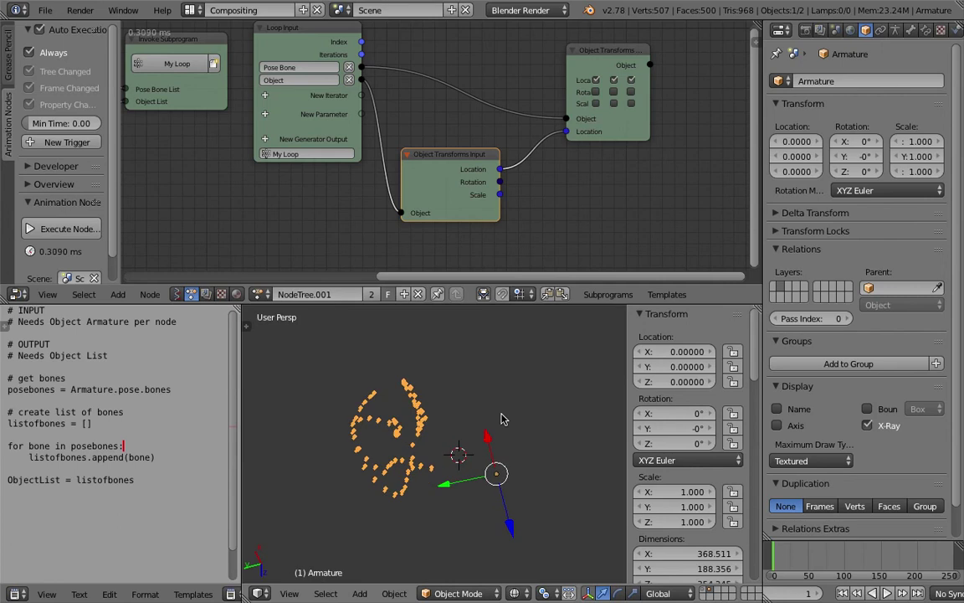
# Step: Switch the armature to Pose Mode and cut the Location link between the two Object Transforms nodes
pyautogui.hotkey('ctrl', 'Tab')
pyautogui.moveTo(513, 478); pyautogui.dragTo(469, 455, button='middle')
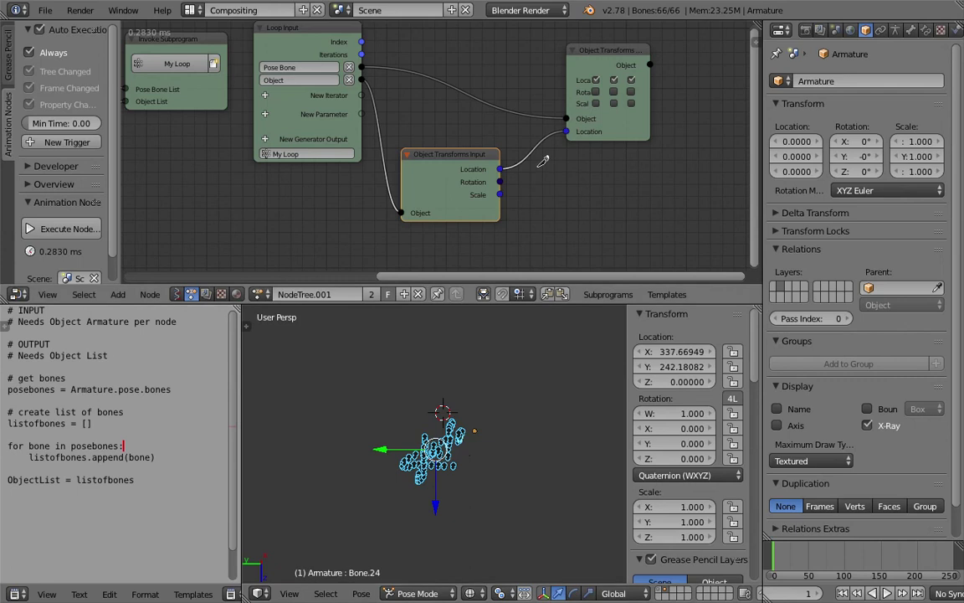
pyautogui.keyDown('ctrl'); pyautogui.moveTo(529, 149); pyautogui.dragTo(529, 178, button='right'); pyautogui.keyUp('ctrl')
pyautogui.moveTo(488, 514); pyautogui.dragTo(422, 417, button='middle')
pyautogui.scroll(4, 423, 412)
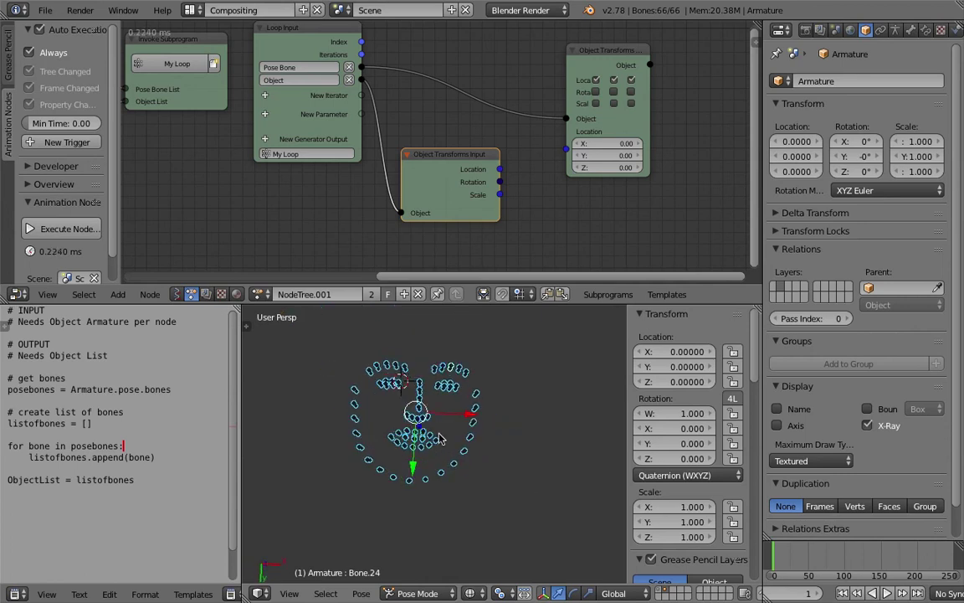
pyautogui.moveTo(447, 436)
pyautogui.keyDown('shift'); pyautogui.mouseDown(button='middle')
pyautogui.moveTo(478, 464)
pyautogui.moveTo(453, 440)
pyautogui.mouseUp(button='middle'); pyautogui.keyUp('shift')
pyautogui.scroll(-1, 476, 459)
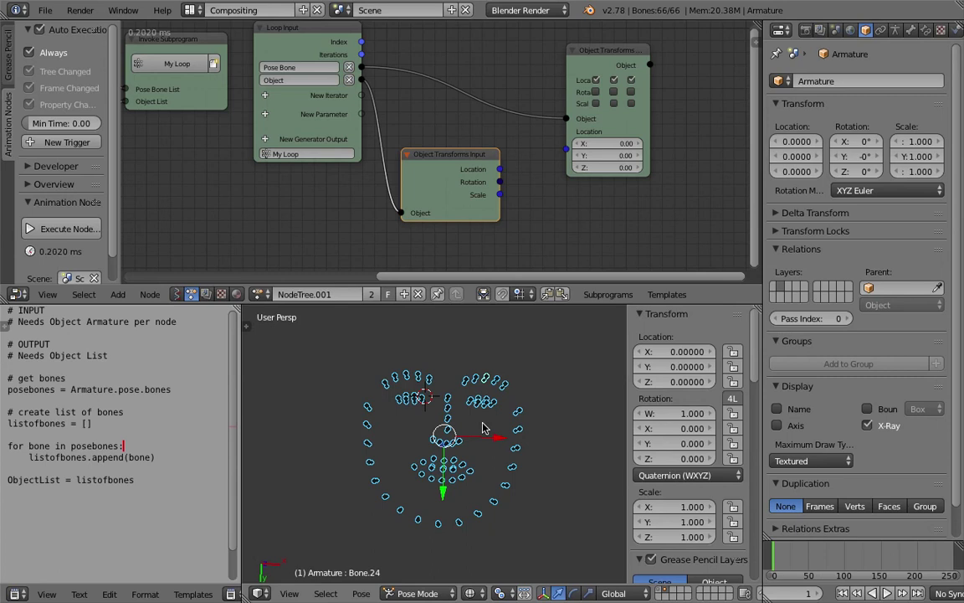
# Step: Apply the current pose of all selected bones as the rest pose while the Location link is cut
pyautogui.press('space')
pyautogui.press('Return')
pyautogui.click(535, 394)
pyautogui.press('space')
pyautogui.press('Return')
# Step: Check the bones in Edit Mode and return the armature to Object Mode
pyautogui.press('Tab')
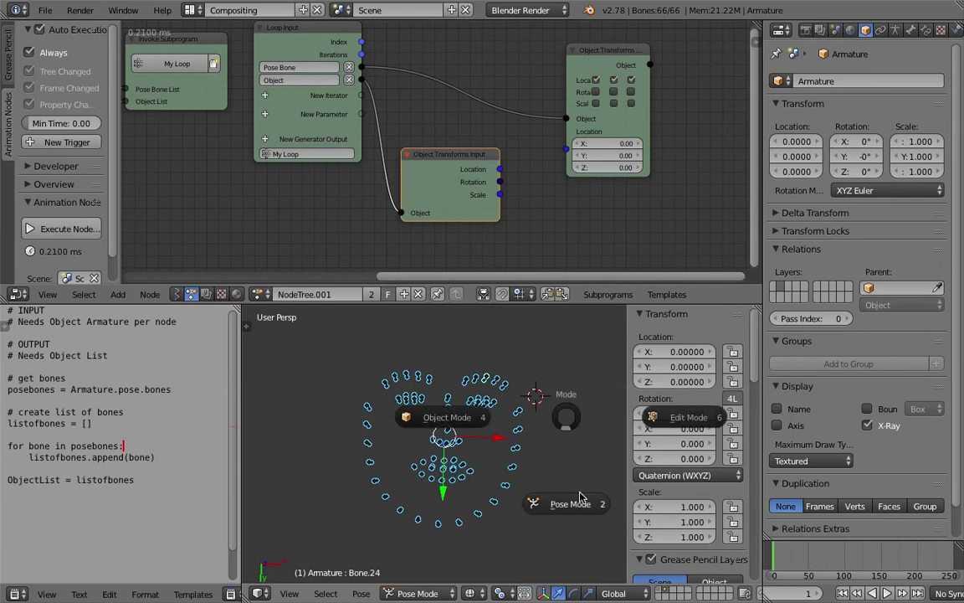
pyautogui.click(610, 418)
pyautogui.press('Tab')
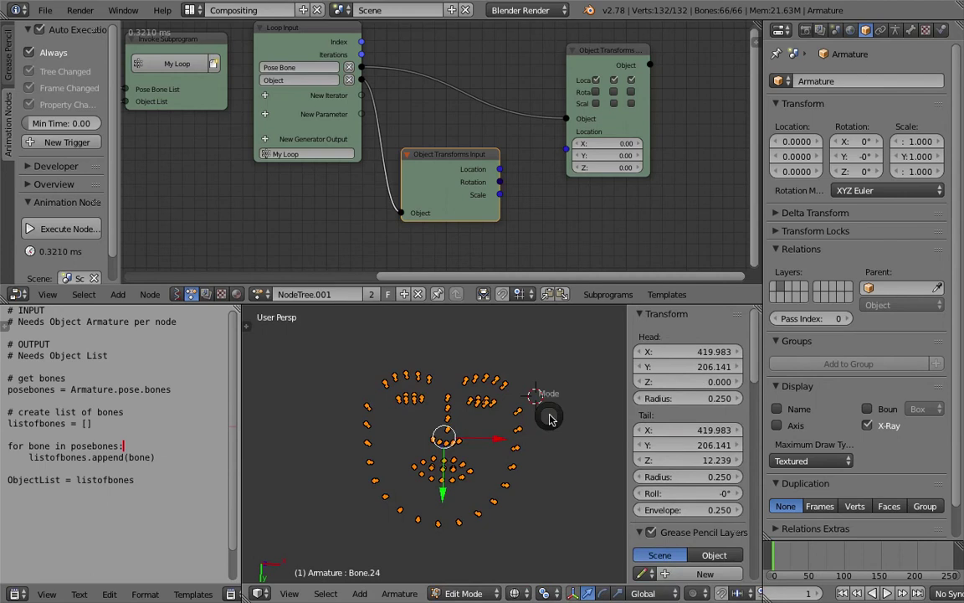
pyautogui.click(445, 419)
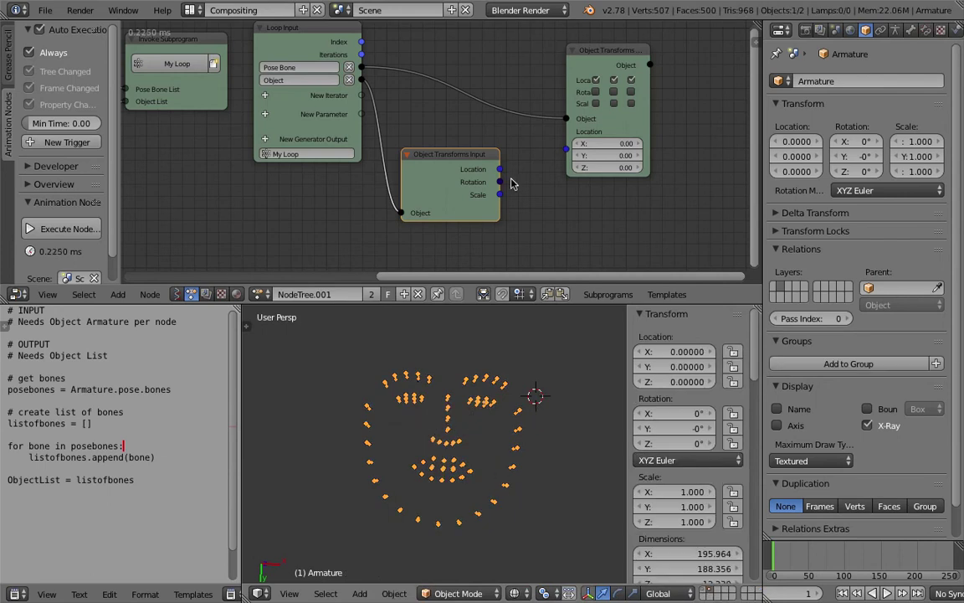
# Step: Reconnect the Object Transforms Input's Location to the Object Transforms Output's Location and switch the armature to Pose Mode
pyautogui.moveTo(500, 169); pyautogui.dragTo(566, 151)
pyautogui.keyDown('shift'); pyautogui.moveTo(555, 392); pyautogui.dragTo(465, 440, button='middle'); pyautogui.keyUp('shift')
pyautogui.press('Tab')
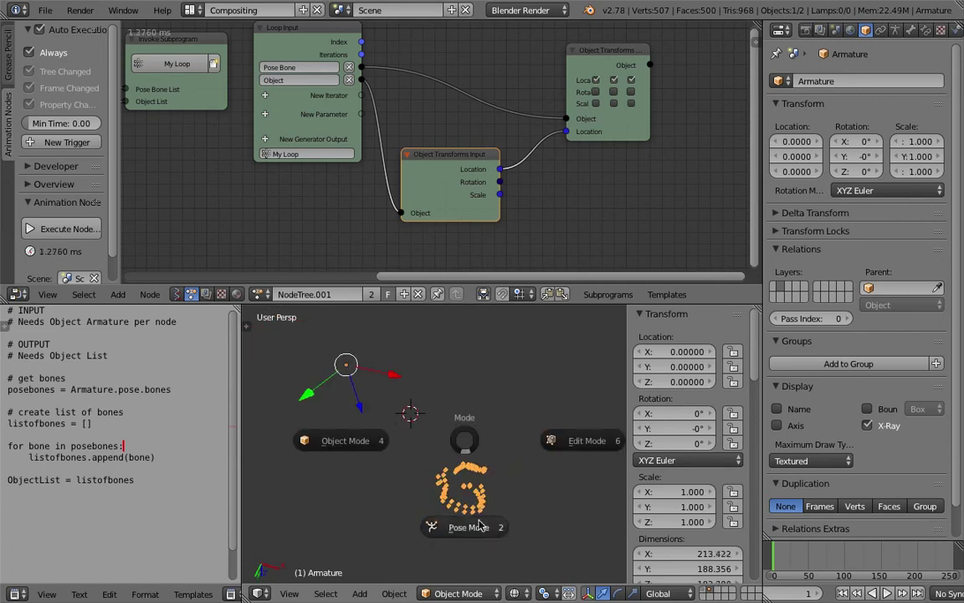
pyautogui.click(477, 546)
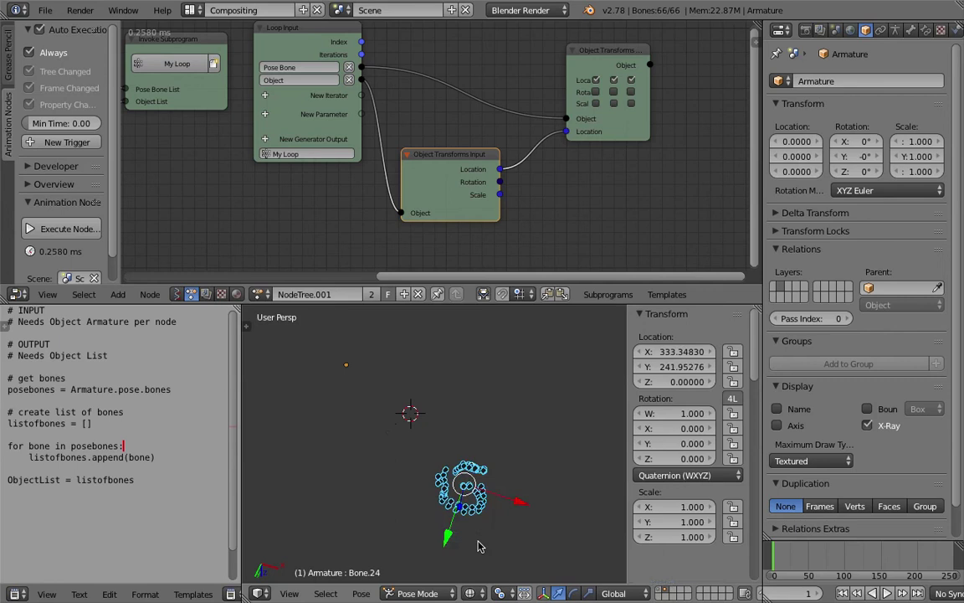
# Step: Examine the bones' rest positions in Edit Mode and bring the armature back to Object Mode
pyautogui.press('Tab')
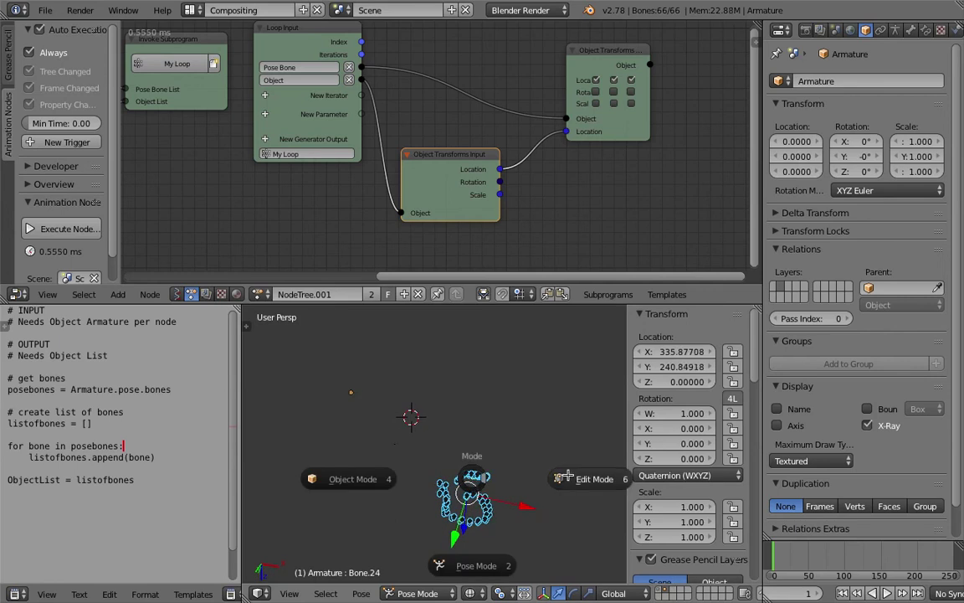
pyautogui.click(517, 474)
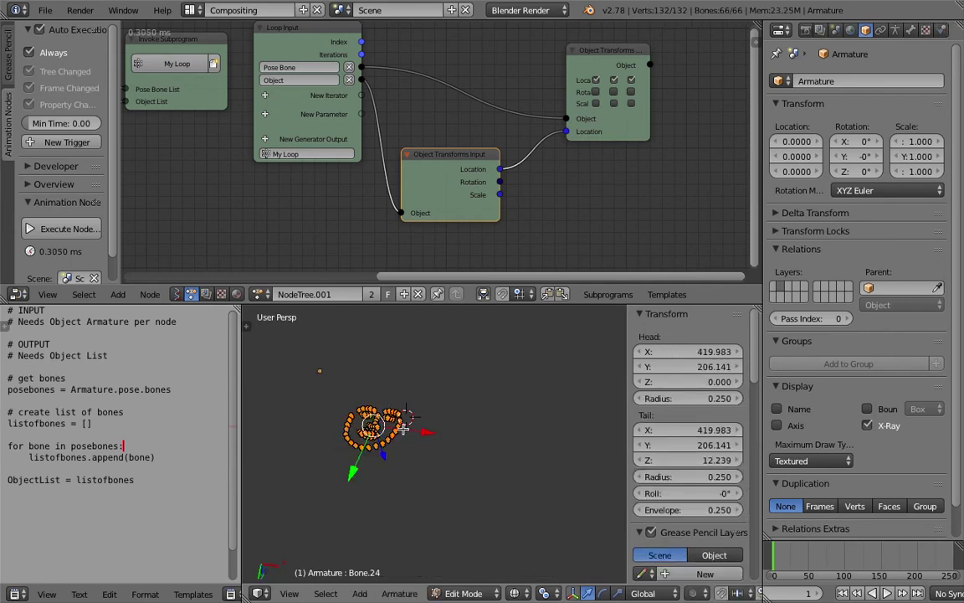
pyautogui.press('Tab')
pyautogui.click(313, 482)
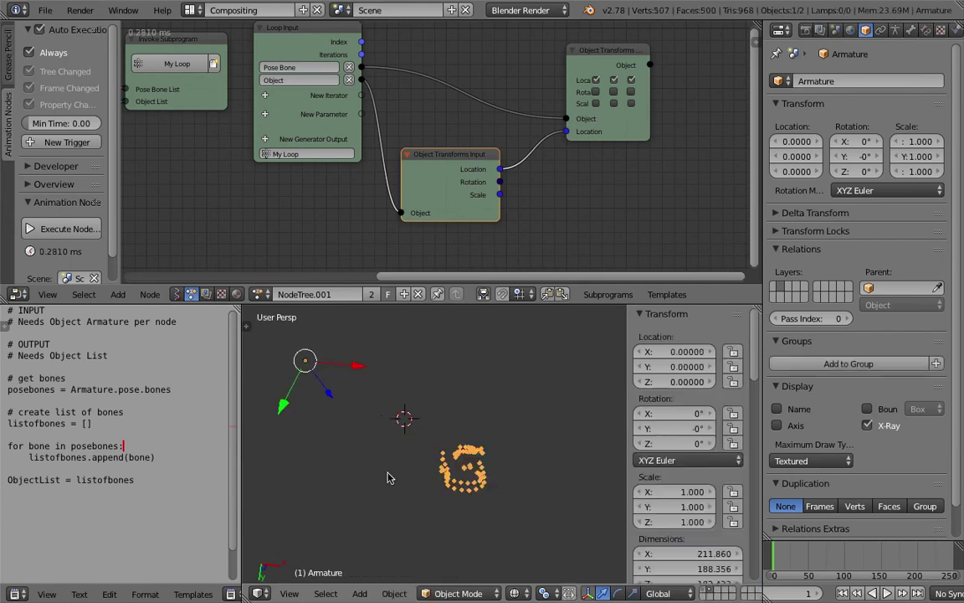
pyautogui.keyDown('shift'); pyautogui.moveTo(391, 425); pyautogui.dragTo(434, 425, button='middle'); pyautogui.keyUp('shift')
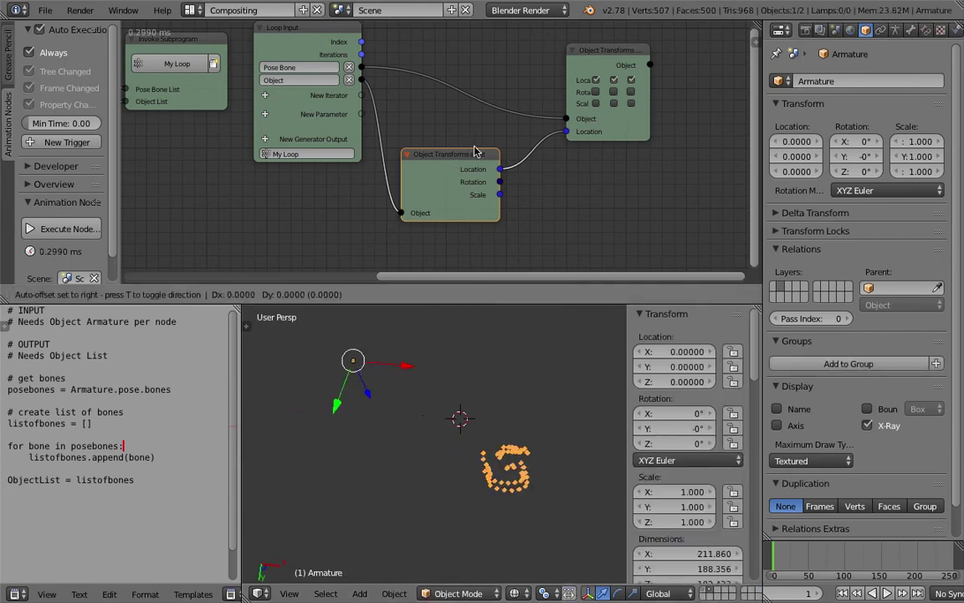
# Step: Move the Object Transforms Input and Object Transforms Output nodes farther away from the Loop Input node
pyautogui.moveTo(452, 153); pyautogui.dragTo(470, 146)
pyautogui.scroll(-2, 470, 140)
pyautogui.moveTo(603, 128); pyautogui.dragTo(657, 123)
pyautogui.moveTo(620, 64); pyautogui.dragTo(637, 61)
pyautogui.moveTo(460, 67); pyautogui.dragTo(463, 74, button='middle')
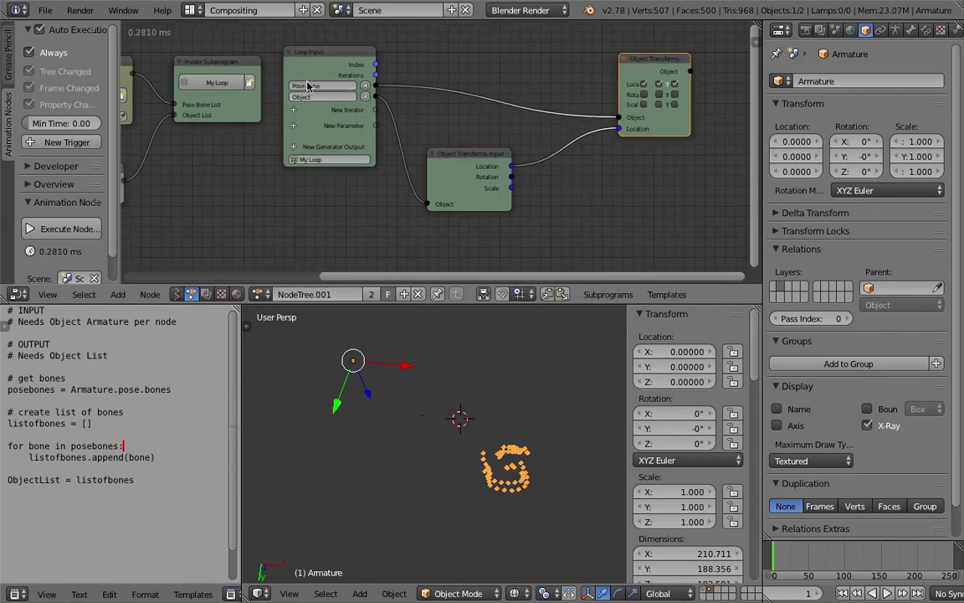
# Step: Open the file faceOSC_RAW2_006.blend from the Desktop folder
pyautogui.click(45, 12)
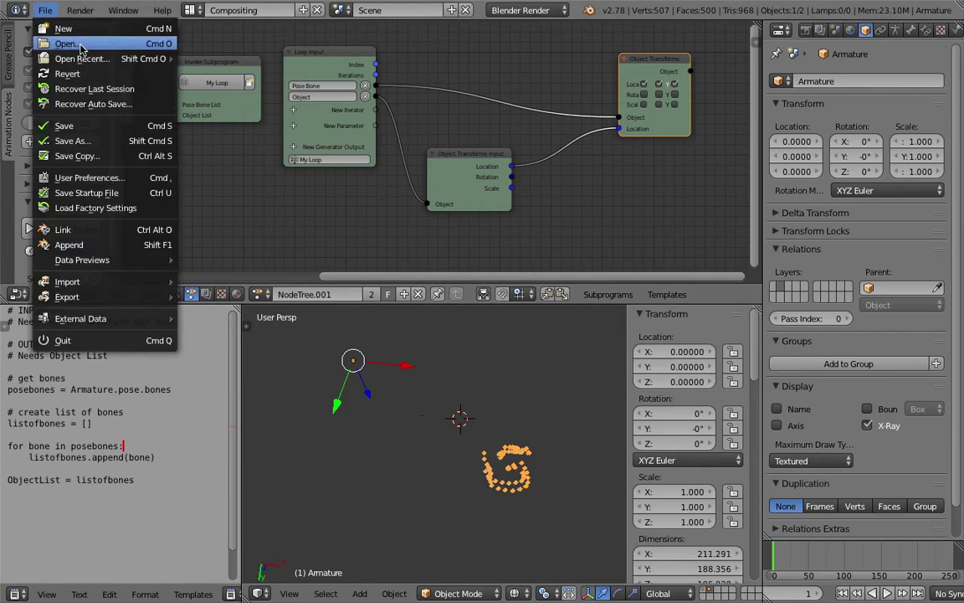
pyautogui.click(81, 44)
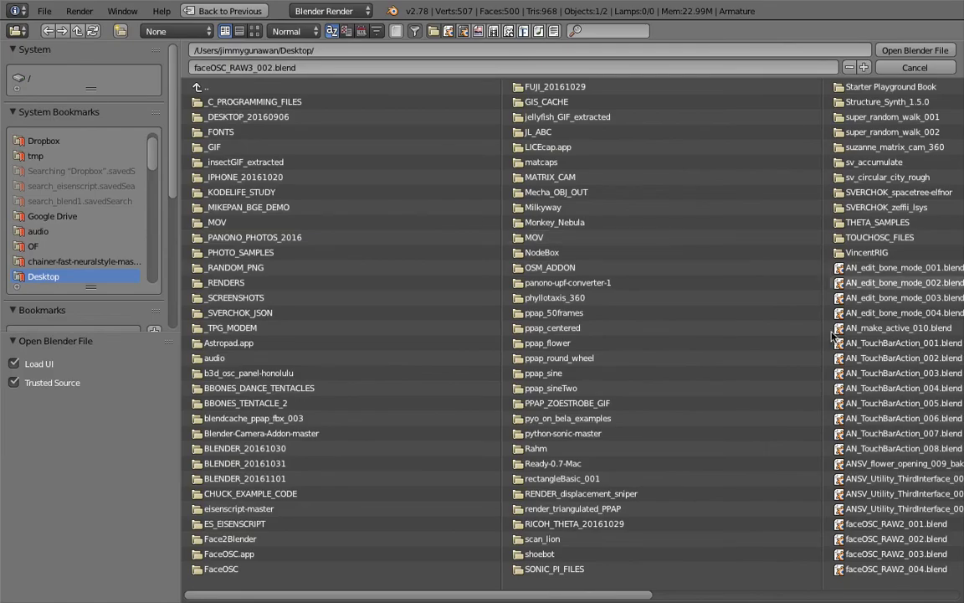
pyautogui.scroll(-4, 679, 500)
pyautogui.scroll(-7, 754, 563)
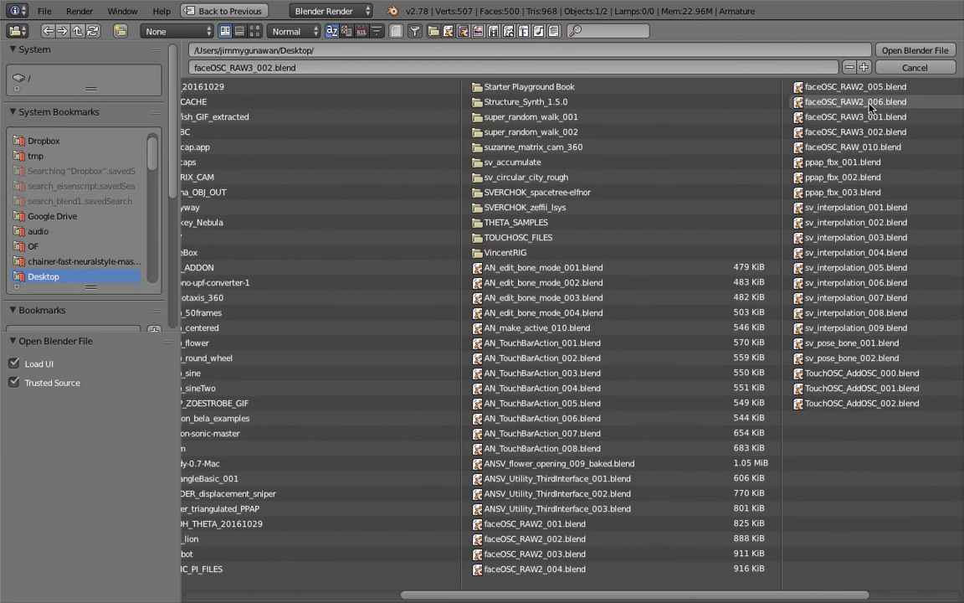
pyautogui.click(869, 103)
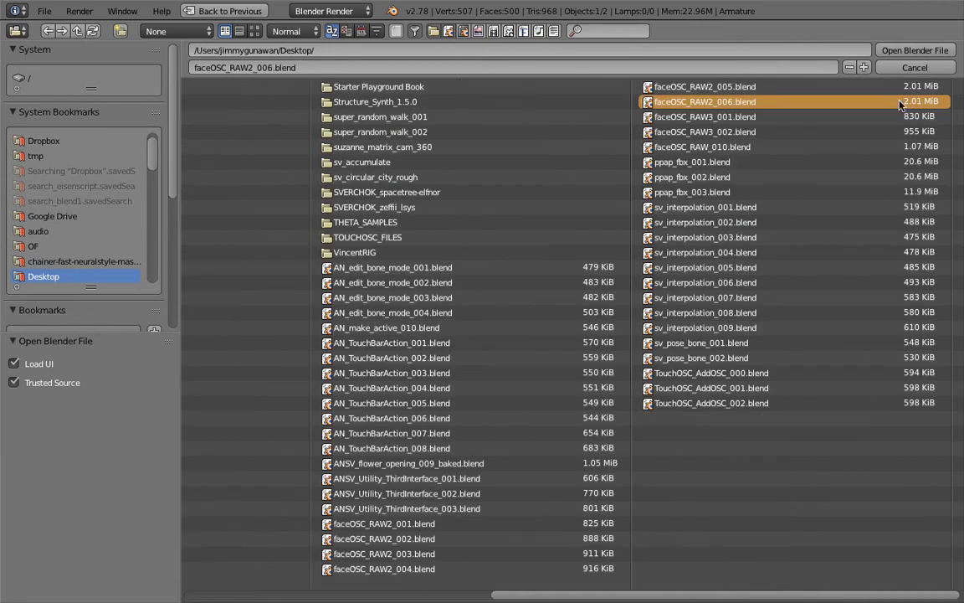
pyautogui.click(893, 52)
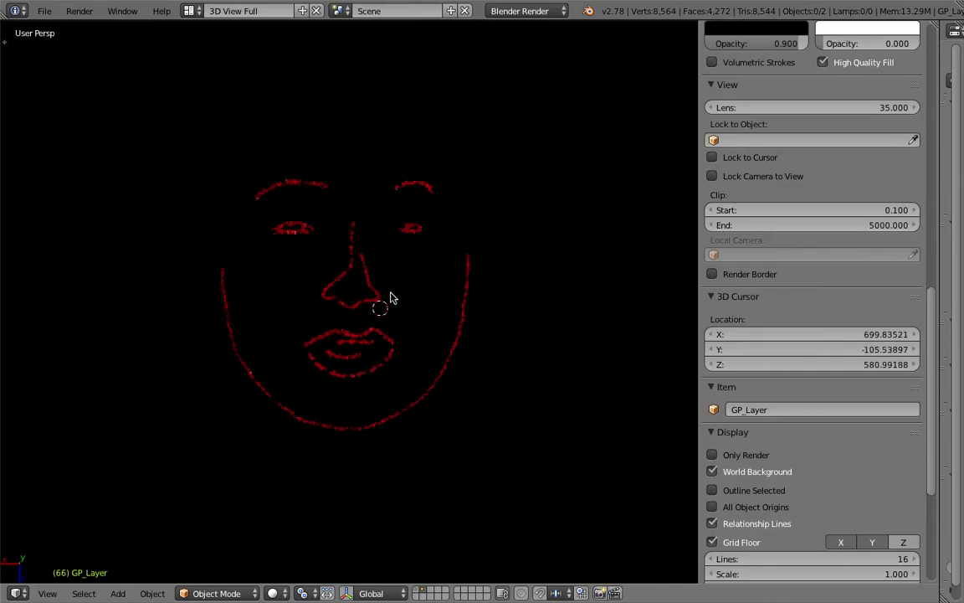
# Step: Hide the 3D view's properties sidebar and switch the screen layout to Compositing
pyautogui.click(44, 14)
pyautogui.click(42, 14)
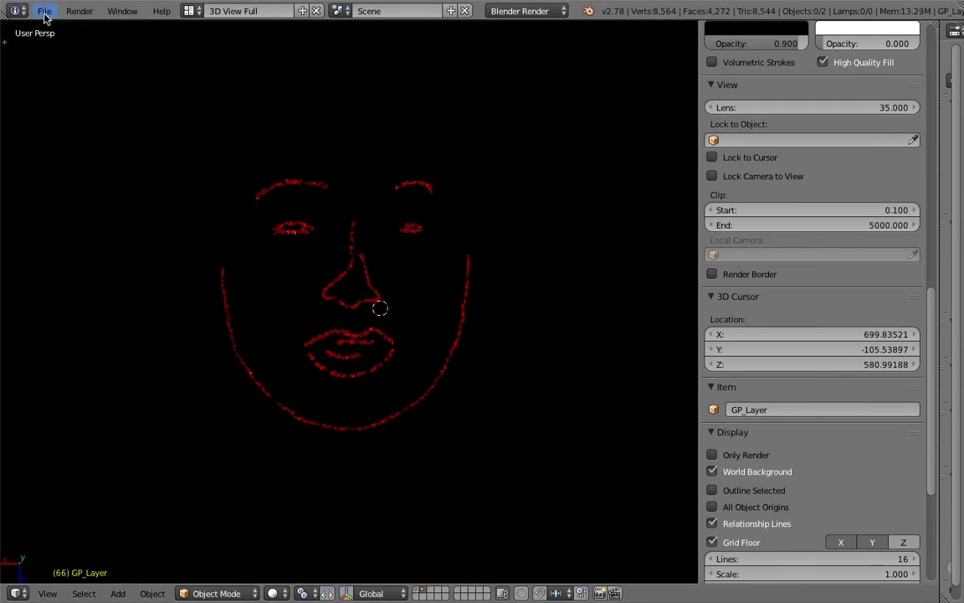
pyautogui.click(697, 109)
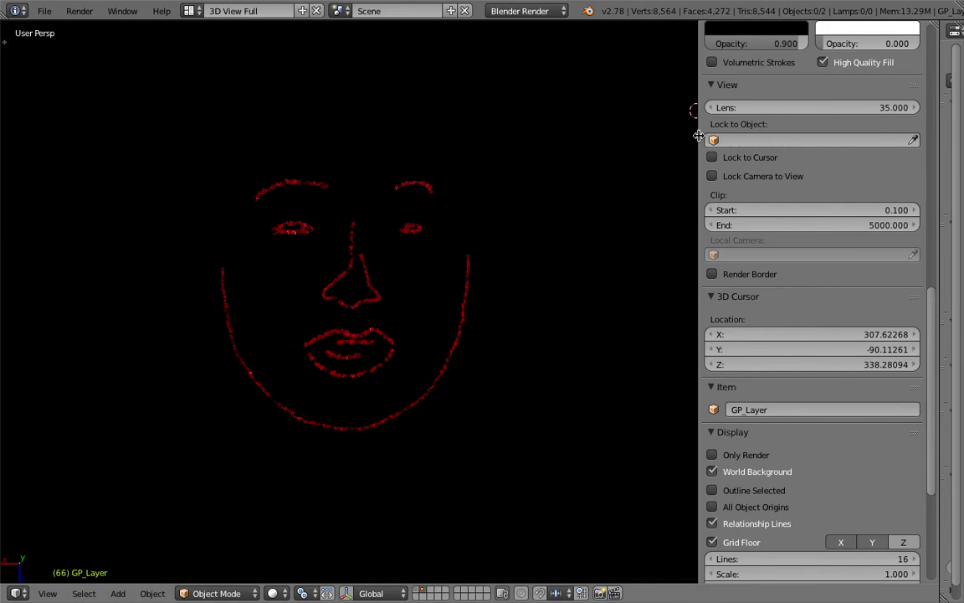
pyautogui.press('n')
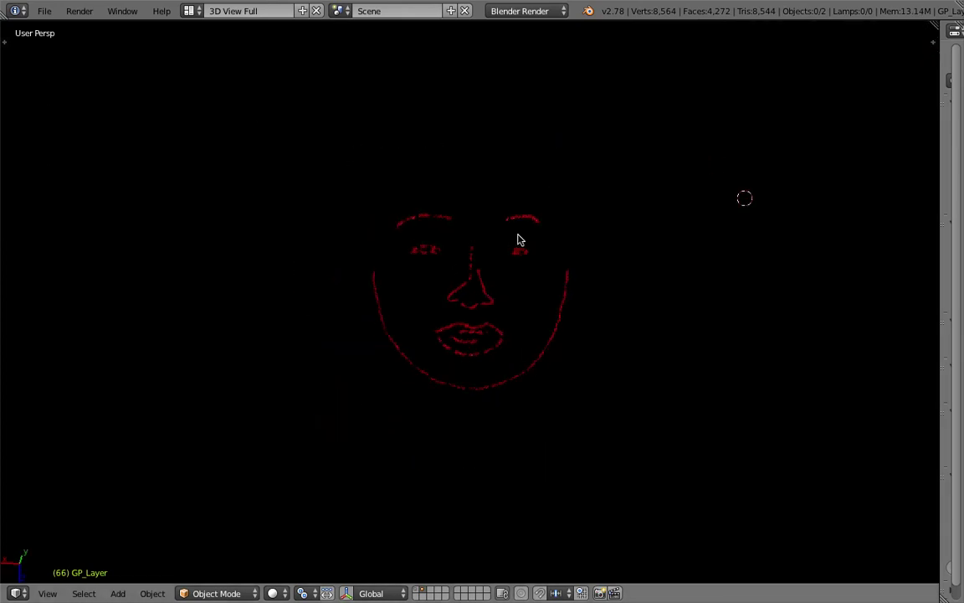
pyautogui.click(191, 10)
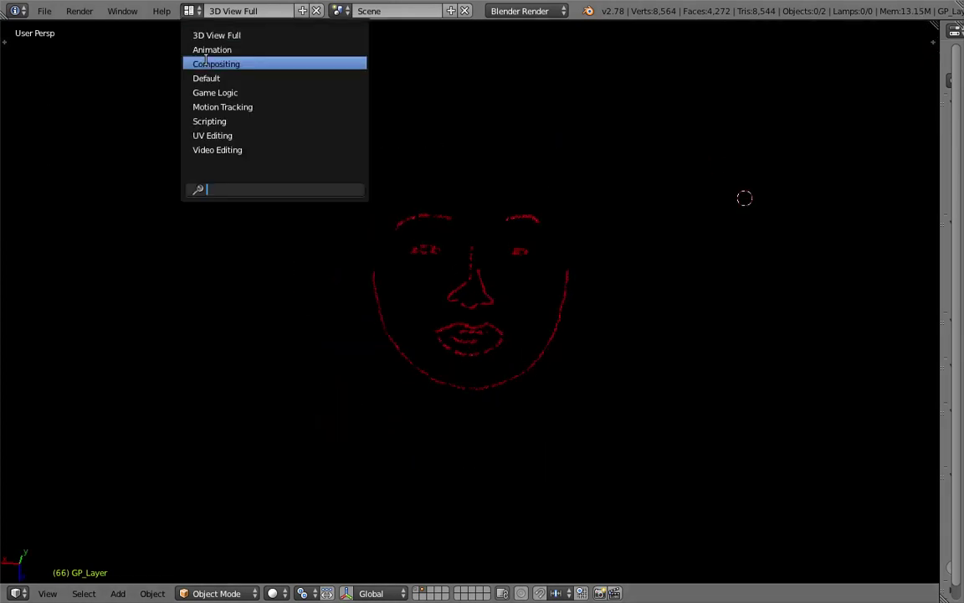
pyautogui.click(197, 61)
pyautogui.moveTo(369, 190); pyautogui.dragTo(352, 184, button='middle')
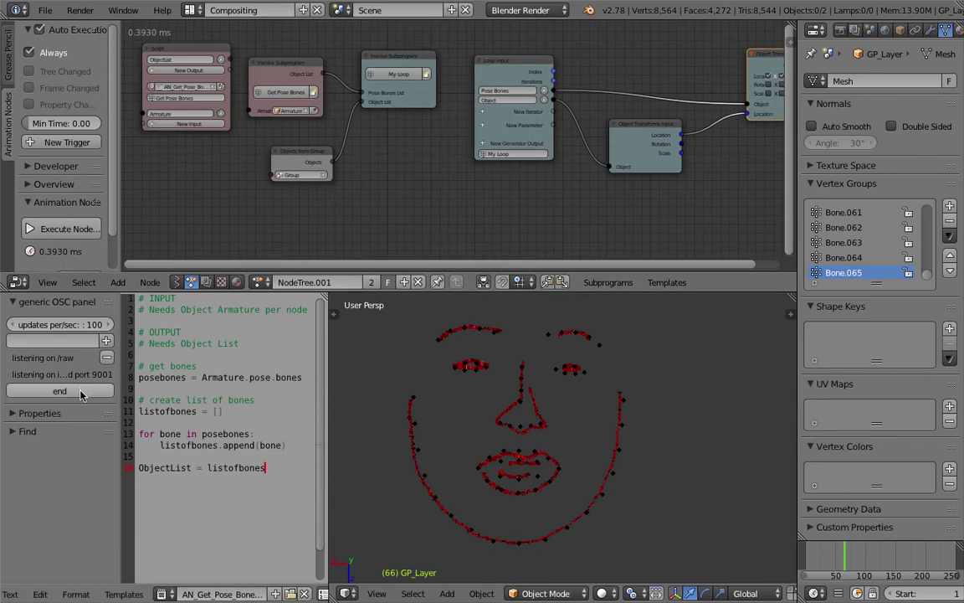
# Step: Stop and restart the OSC listener on port 9001, and select the face armature in the 3D view
pyautogui.click(73, 392)
pyautogui.click(71, 391)
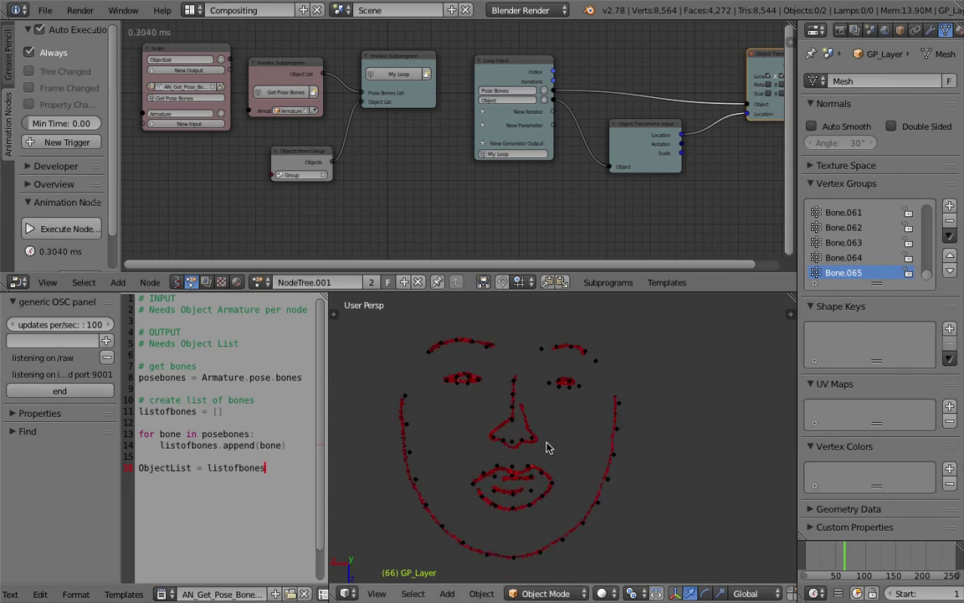
pyautogui.scroll(1, 565, 433)
pyautogui.rightClick(563, 378)
pyautogui.rightClick(550, 376)
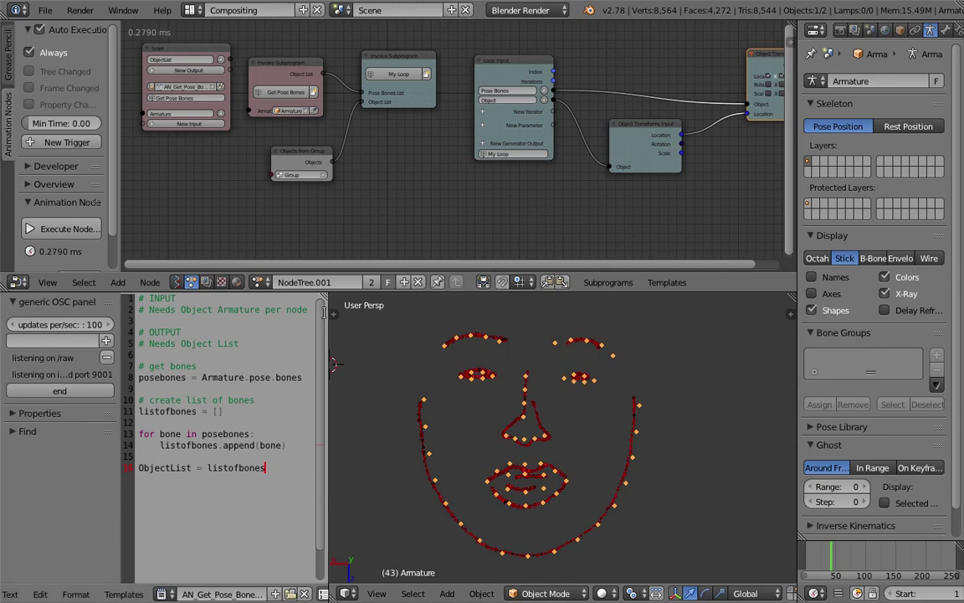
# Step: Widen the 3D view over the text editor and switch the screen layout to 3D View Full
pyautogui.moveTo(536, 190); pyautogui.dragTo(462, 193, button='middle')
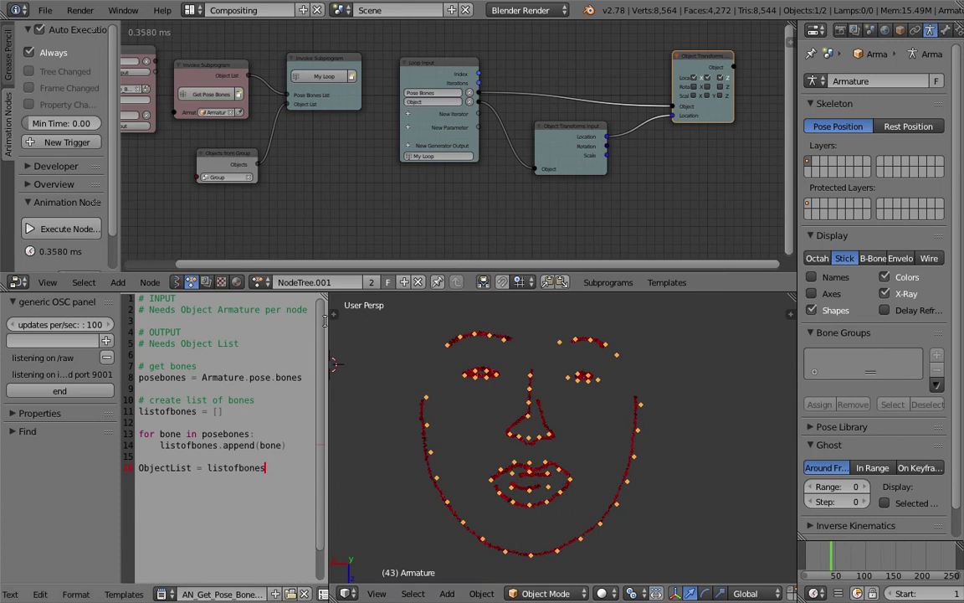
pyautogui.moveTo(327, 335); pyautogui.dragTo(107, 335)
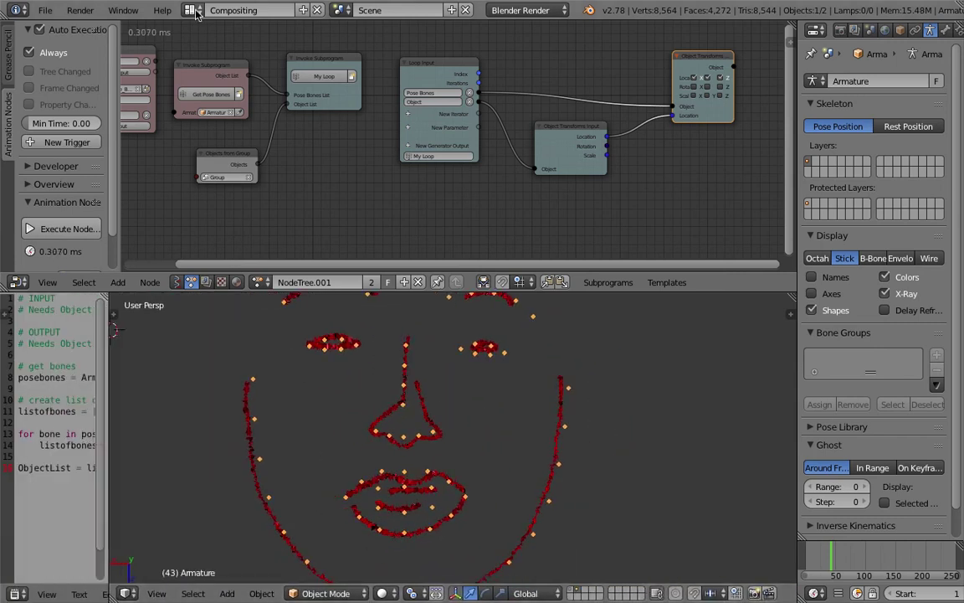
pyautogui.click(190, 10)
pyautogui.click(209, 35)
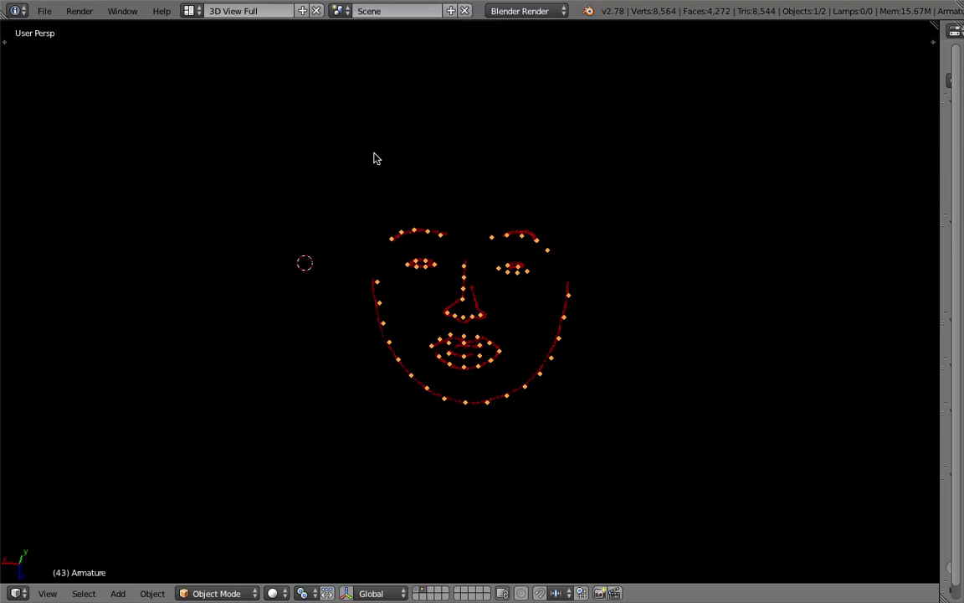
# Step: Examine how the armature bones line up with the red face mesh around the nose, mouth and jaw
pyautogui.scroll(4, 593, 308)
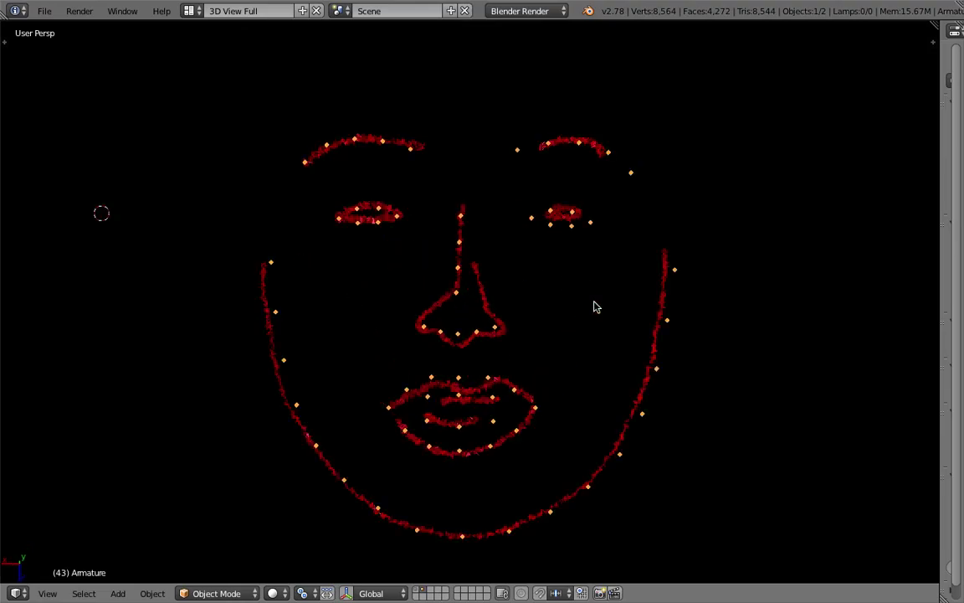
pyautogui.scroll(-2, 593, 303)
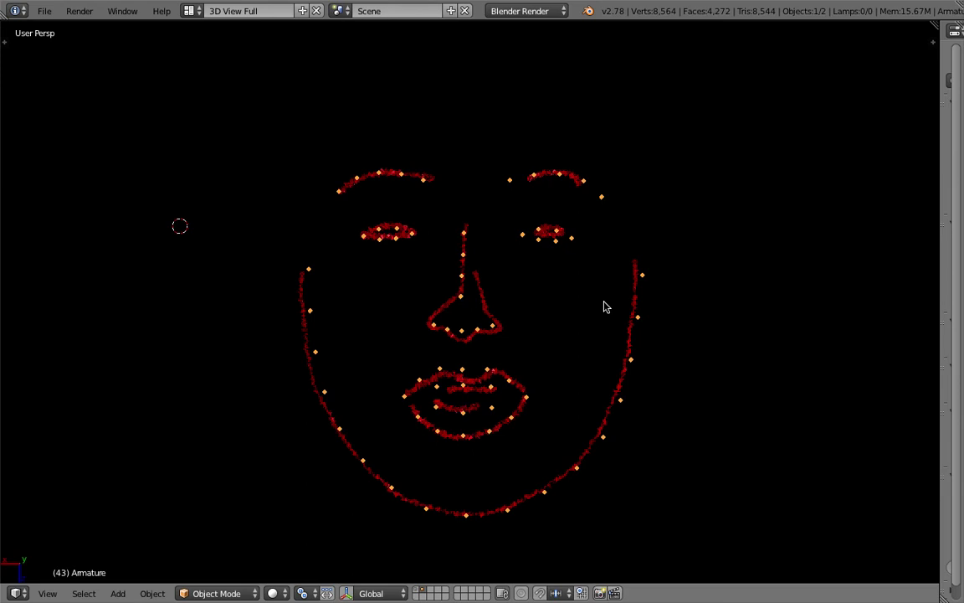
pyautogui.moveTo(598, 303); pyautogui.dragTo(593, 312, button='middle')
pyautogui.rightClick(500, 325)
pyautogui.rightClick(496, 330)
pyautogui.moveTo(516, 336); pyautogui.dragTo(519, 359, button='middle')
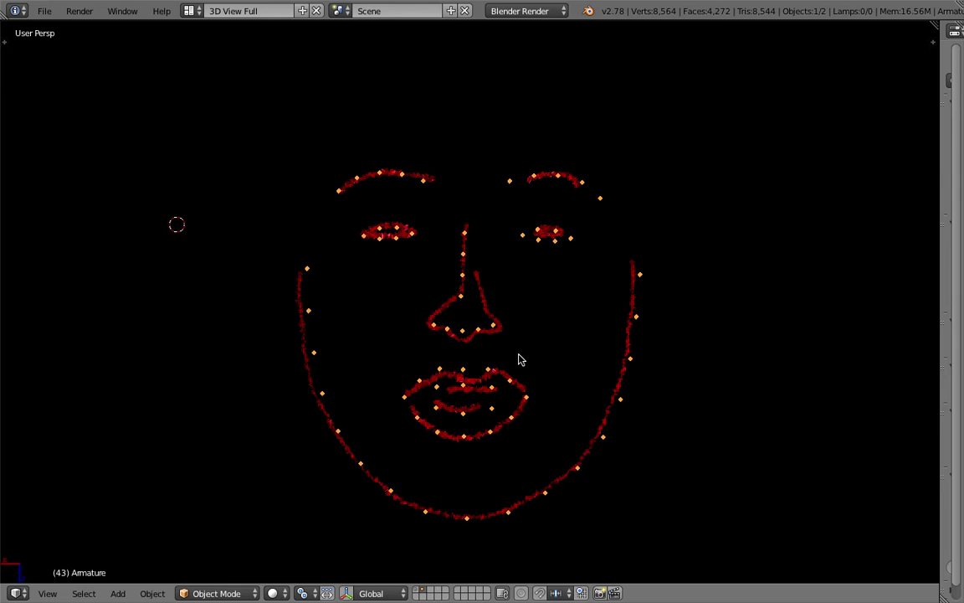
pyautogui.scroll(4, 482, 312)
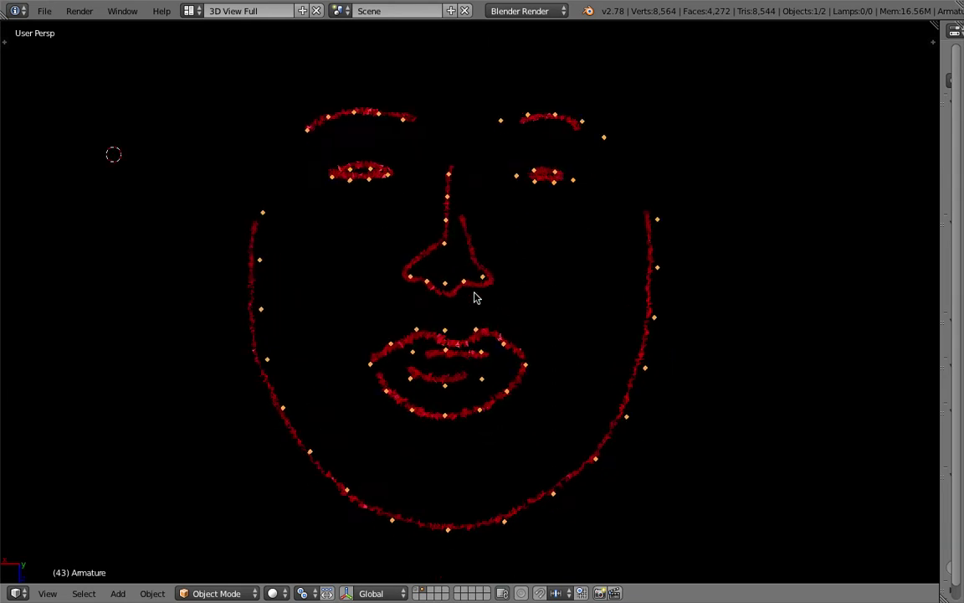
pyautogui.scroll(6, 473, 306)
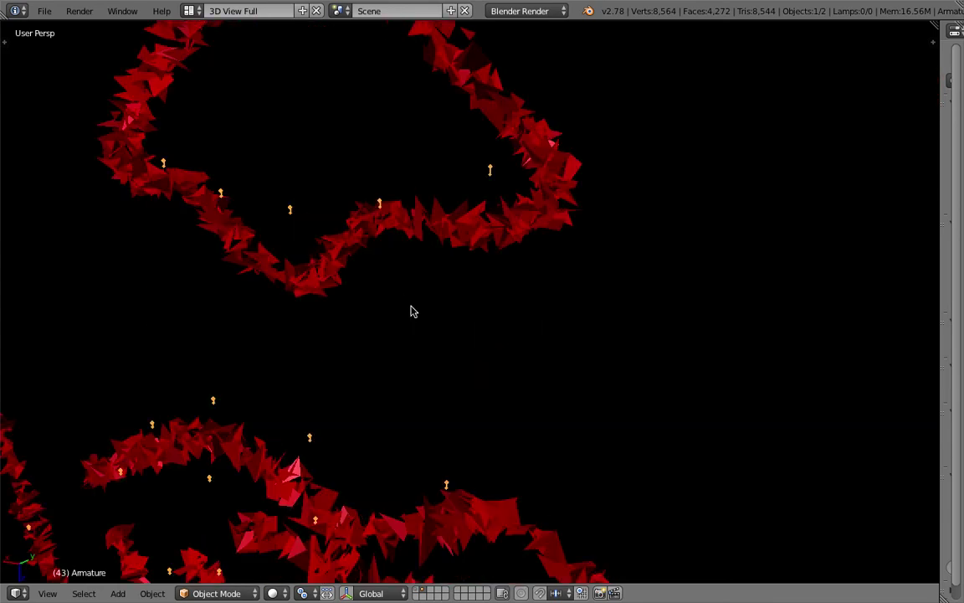
pyautogui.scroll(3, 427, 302)
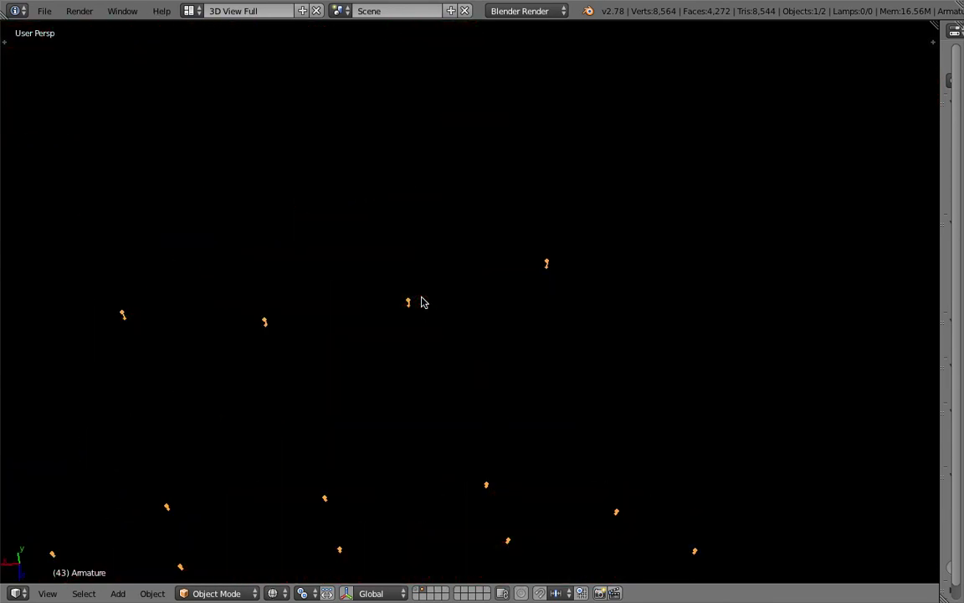
pyautogui.scroll(-8, 421, 311)
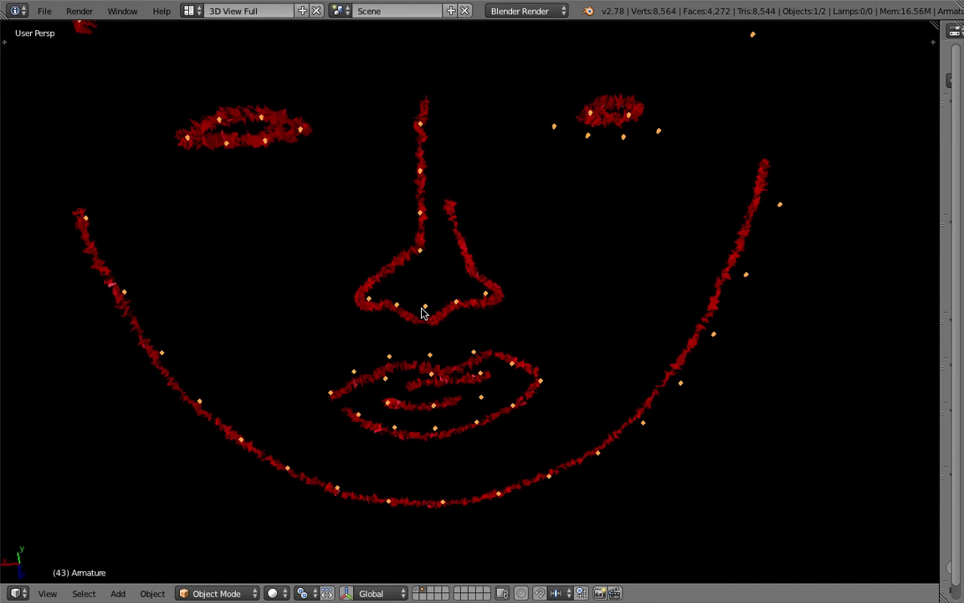
pyautogui.rightClick(423, 299)
pyautogui.moveTo(425, 322); pyautogui.dragTo(453, 254, button='middle')
pyautogui.scroll(-1, 423, 286)
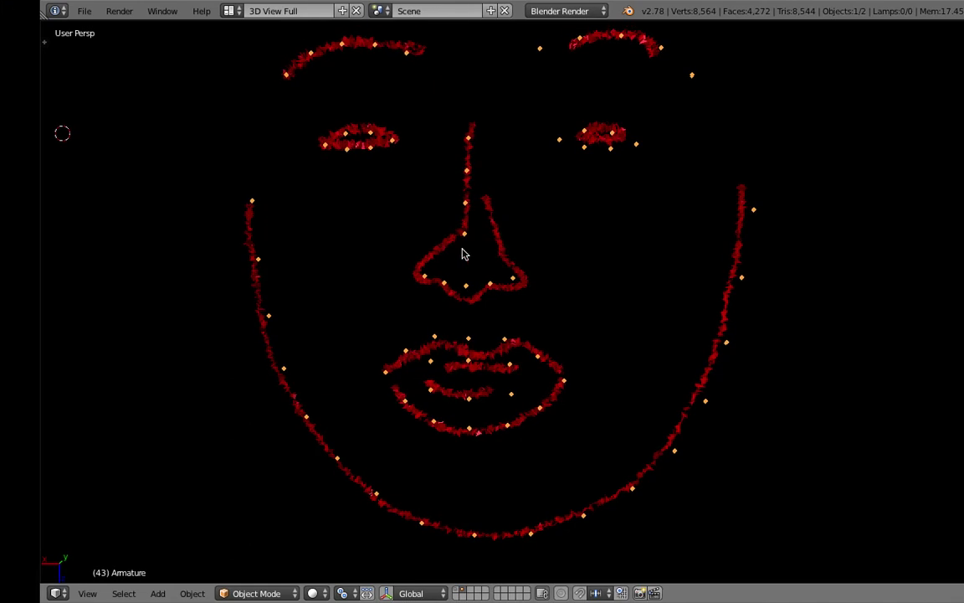
pyautogui.scroll(-3, 494, 272)
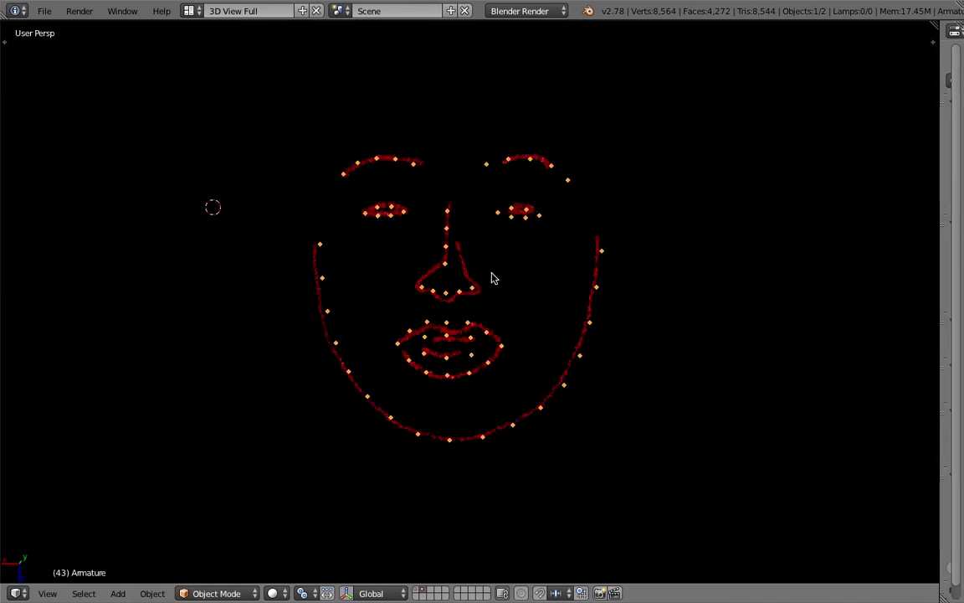
# Step: In the Compositing layout, replace Always auto execution with Tree Changed, Frame Changed and Property Changed, and return to 3D View Full
pyautogui.click(189, 11)
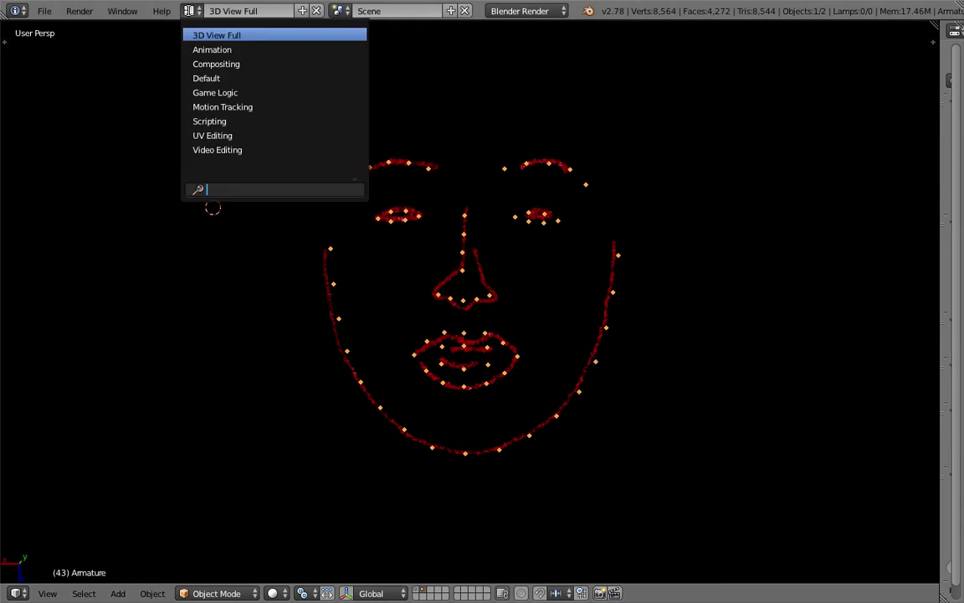
pyautogui.click(209, 65)
pyautogui.click(50, 55)
pyautogui.moveTo(54, 67); pyautogui.dragTo(54, 107)
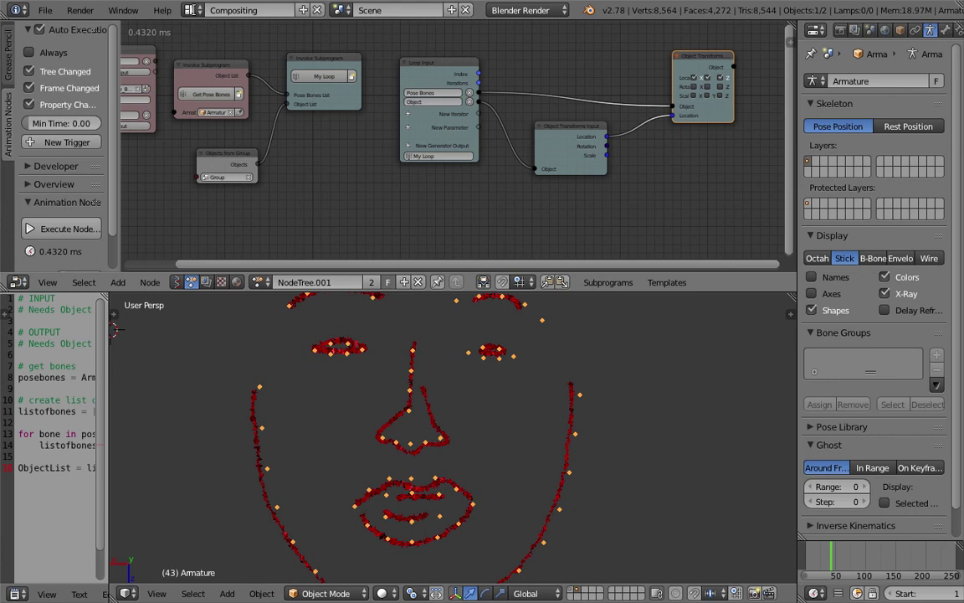
pyautogui.click(188, 10)
pyautogui.click(208, 38)
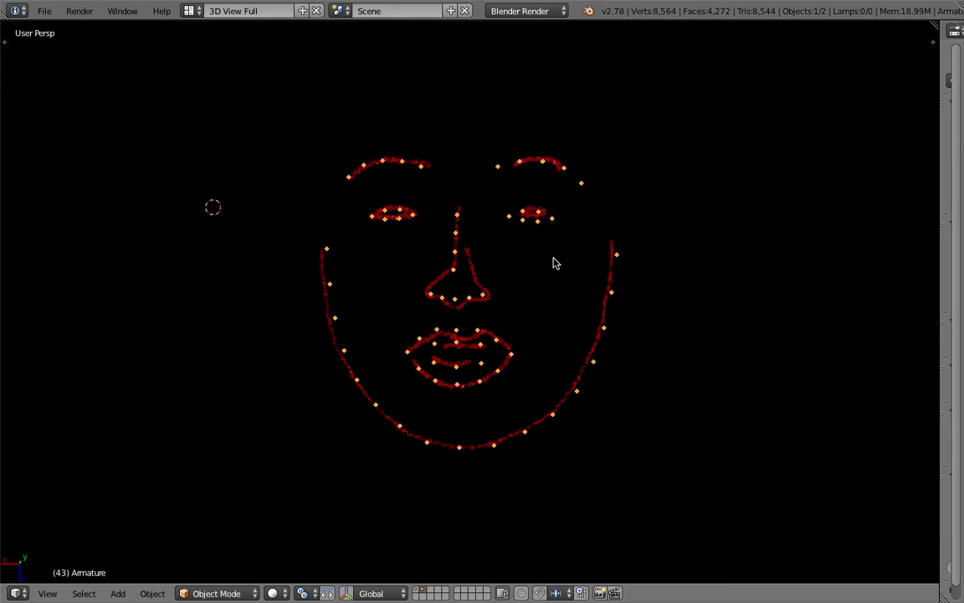
# Step: Inspect the face mesh and its bones from close up and farther away under the changed auto execution settings
pyautogui.scroll(1, 559, 274)
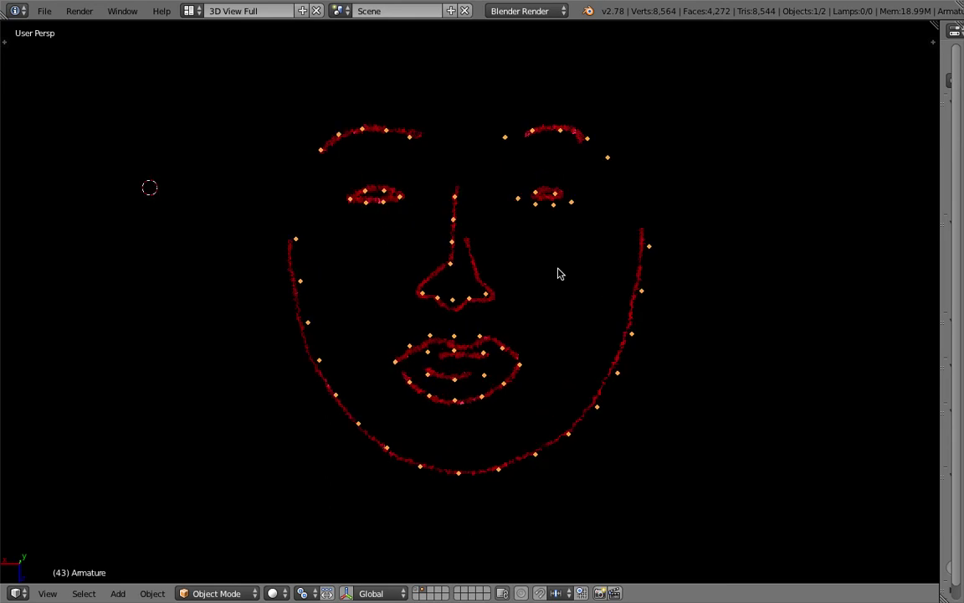
pyautogui.scroll(-1, 564, 273)
pyautogui.scroll(5, 560, 275)
pyautogui.scroll(-5, 529, 287)
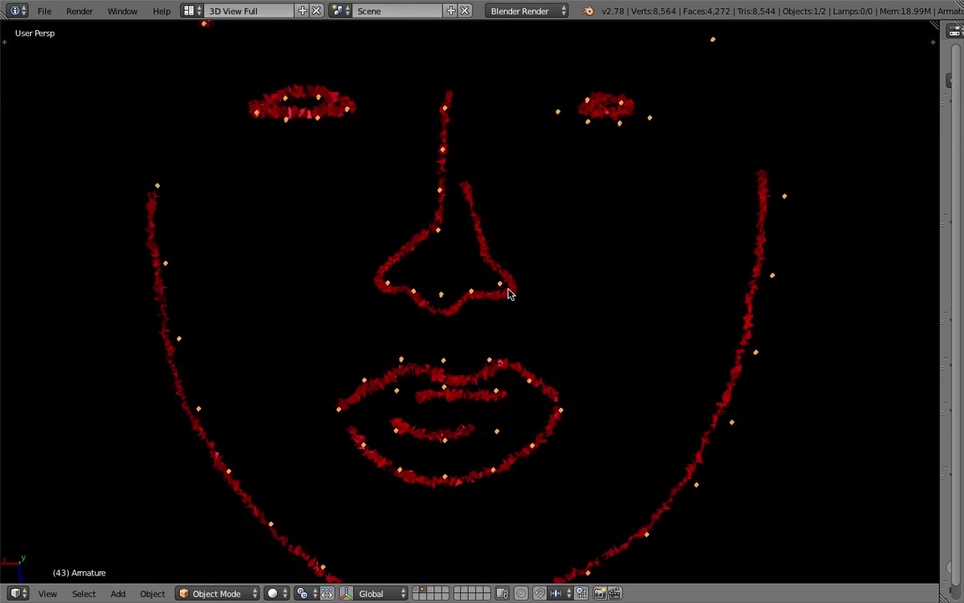
pyautogui.moveTo(484, 281); pyautogui.dragTo(472, 281, button='middle')
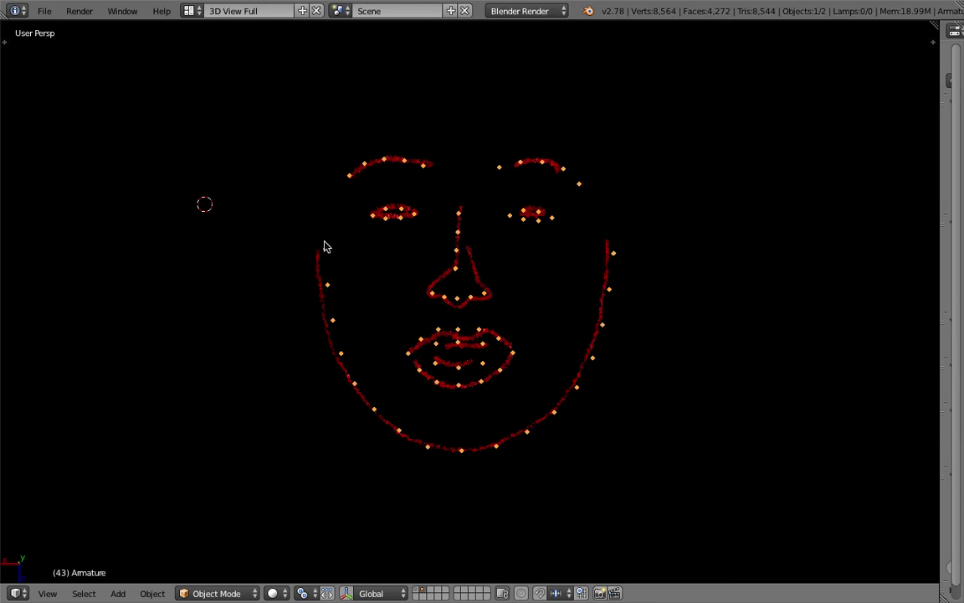
pyautogui.moveTo(478, 440); pyautogui.dragTo(410, 307, button='middle')
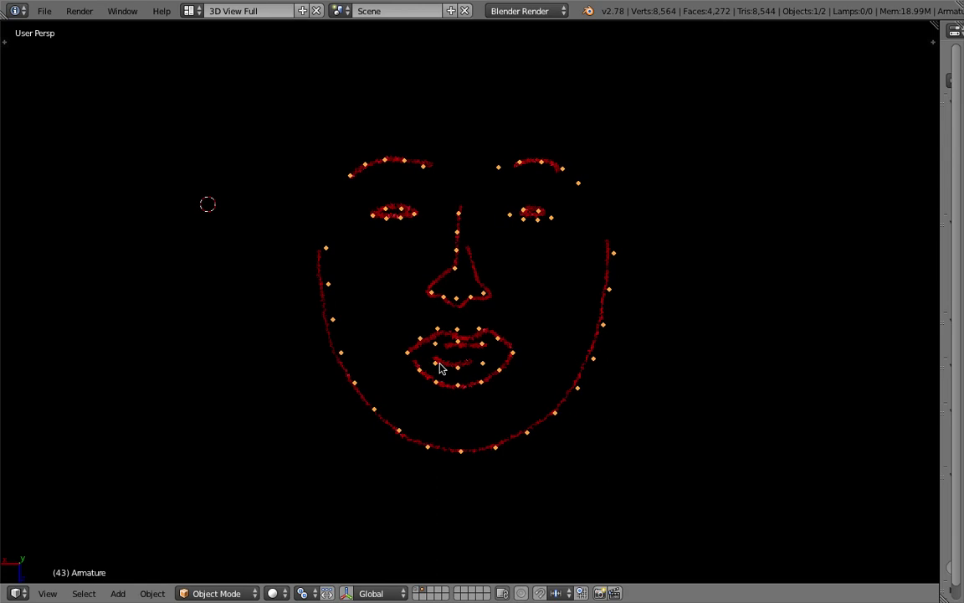
pyautogui.scroll(1, 396, 369)
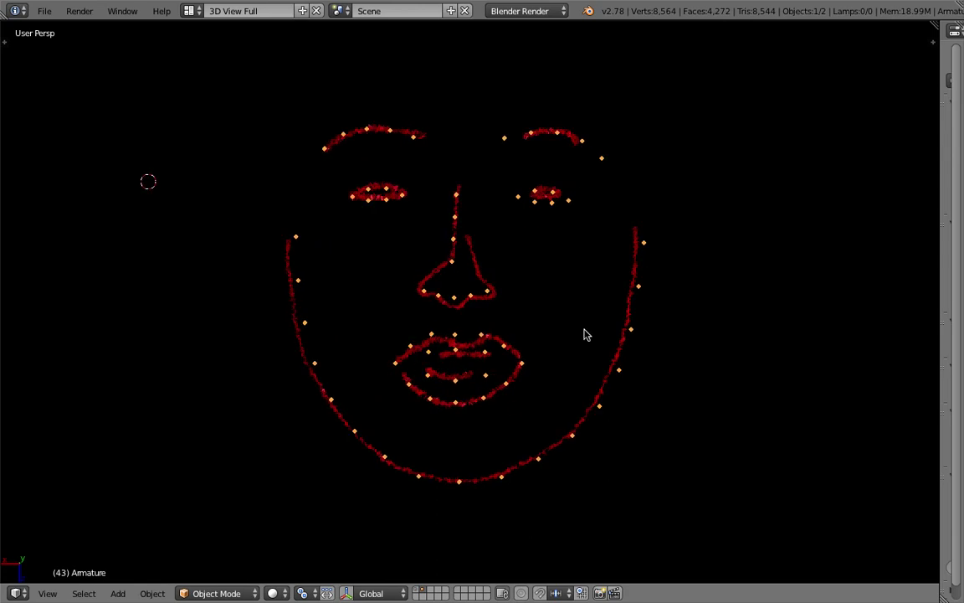
pyautogui.moveTo(510, 405); pyautogui.dragTo(452, 297, button='middle')
pyautogui.scroll(2, 418, 334)
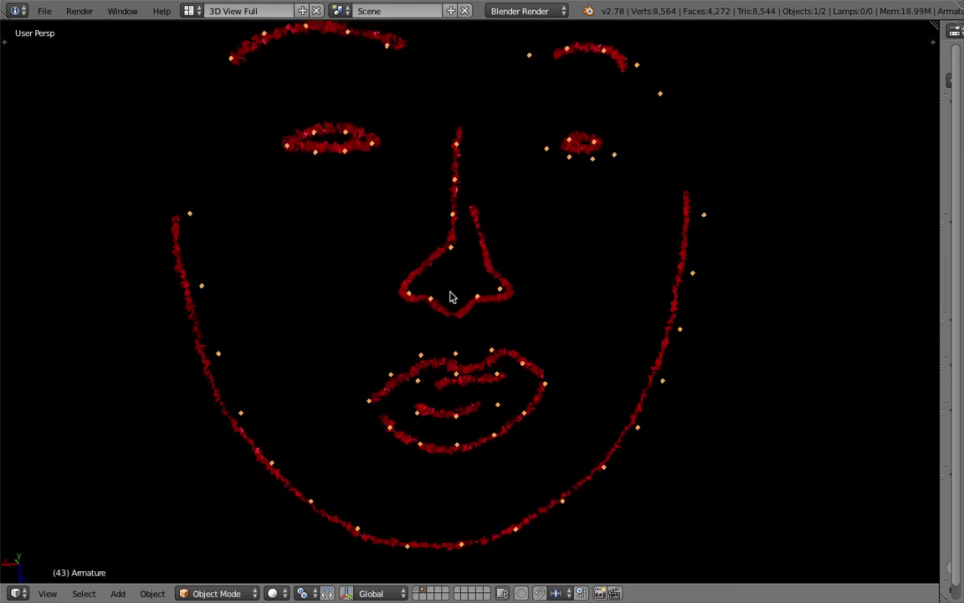
pyautogui.moveTo(451, 293); pyautogui.dragTo(441, 290, button='middle')
pyautogui.scroll(-1, 437, 229)
pyautogui.moveTo(473, 253); pyautogui.dragTo(501, 272, button='middle')
# Step: Put the armature into Pose Mode and select all of its bones
pyautogui.rightClick(439, 259)
pyautogui.scroll(-2, 497, 276)
pyautogui.rightClick(452, 273)
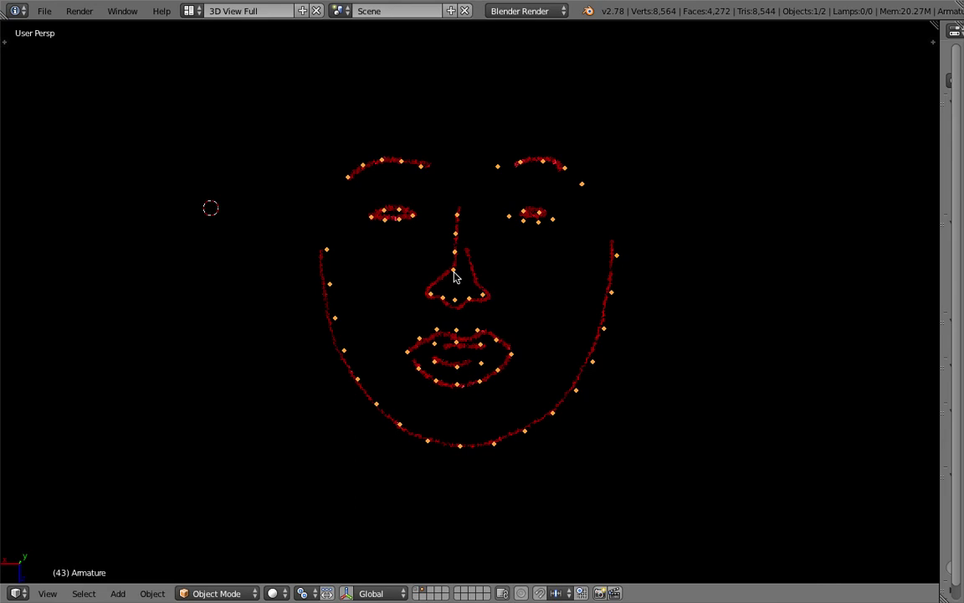
pyautogui.scroll(1, 457, 276)
pyautogui.hotkey('ctrl', 'Tab')
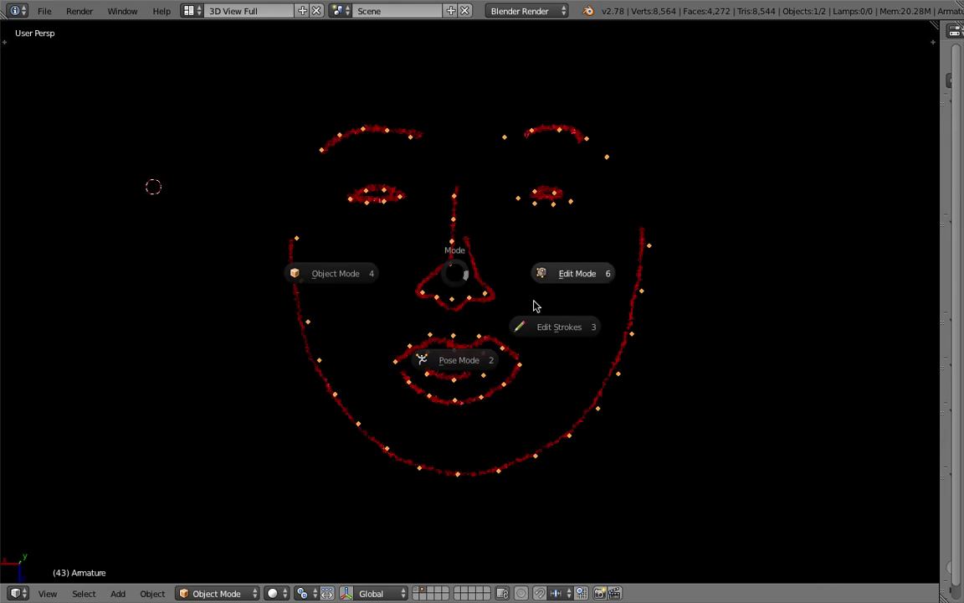
pyautogui.click(445, 359)
pyautogui.press('a')
pyautogui.press('a')
pyautogui.moveTo(521, 276); pyautogui.dragTo(532, 274, button='middle')
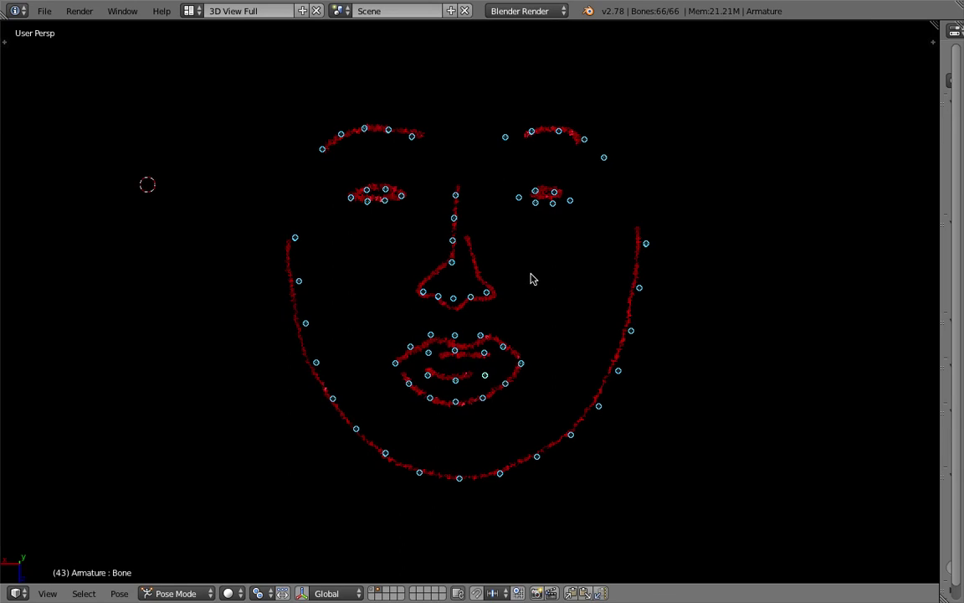
pyautogui.moveTo(530, 278)
pyautogui.mouseDown(button='middle')
pyautogui.moveTo(477, 250)
pyautogui.moveTo(498, 254)
pyautogui.moveTo(324, 260)
pyautogui.moveTo(575, 265)
pyautogui.moveTo(519, 244)
pyautogui.moveTo(529, 260)
pyautogui.mouseUp(button='middle')
# Step: Return the armature to Object Mode and switch the screen layout to Compositing
pyautogui.press('Tab')
pyautogui.click(465, 256)
pyautogui.scroll(-1, 533, 251)
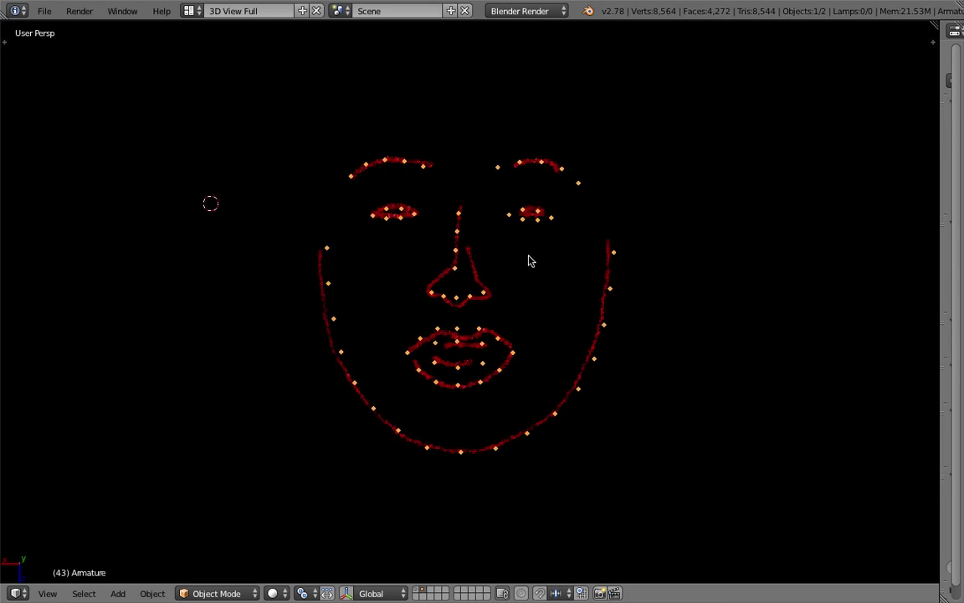
pyautogui.scroll(2, 528, 260)
pyautogui.click(189, 10)
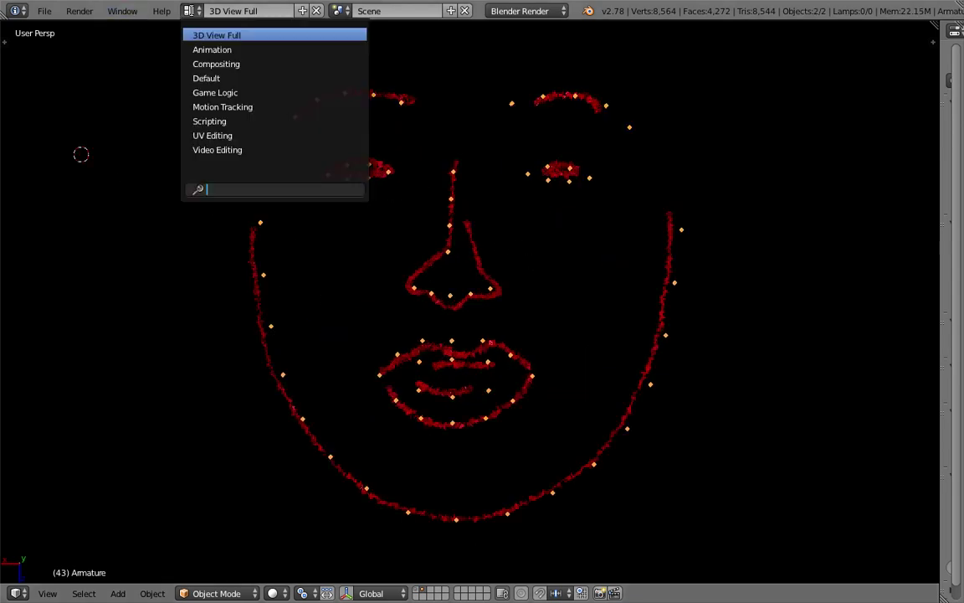
pyautogui.click(216, 63)
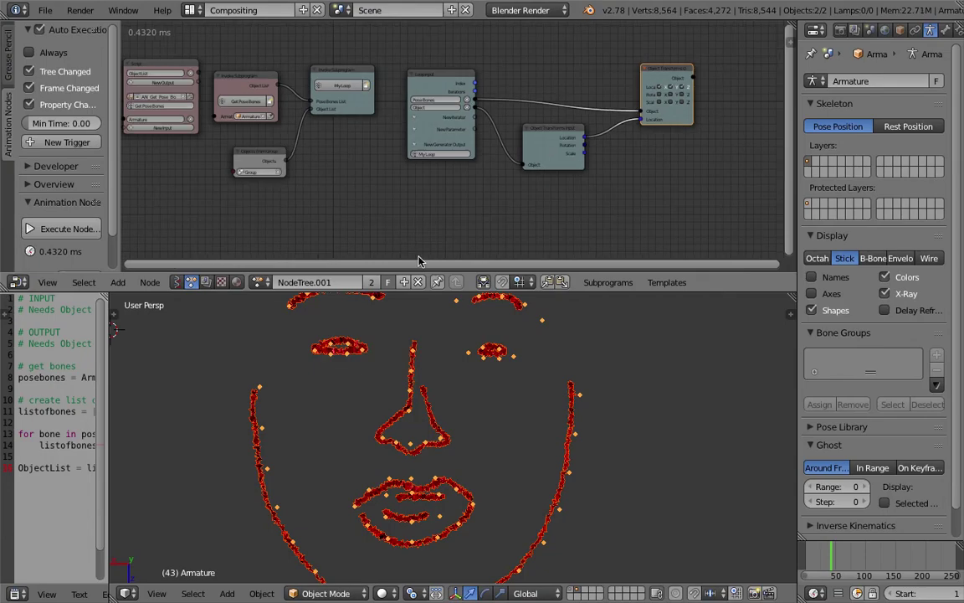
pyautogui.scroll(-2, 474, 473)
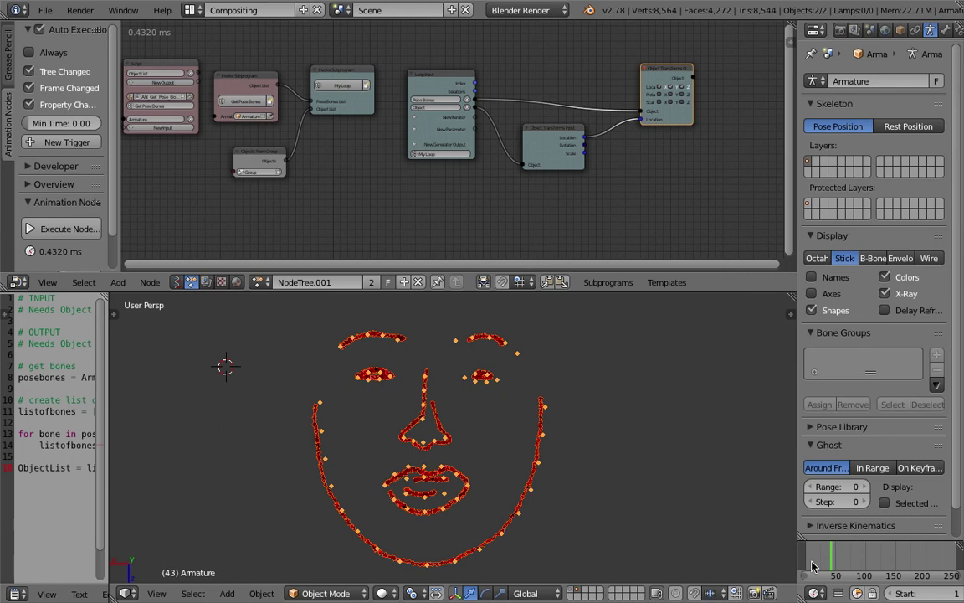
# Step: Switch to the desktop, examine the blender terminal output beside the FaceOSC terminal, and return to the Animation Nodes settings in Blender
pyautogui.click(499, 432)
pyautogui.hotkey('ctrl', 'Left')
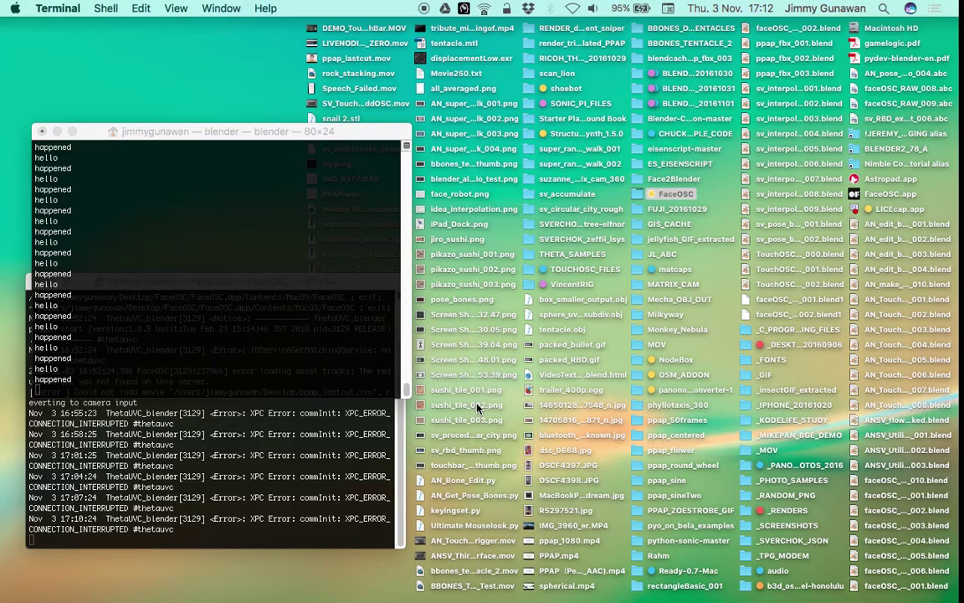
pyautogui.moveTo(254, 136); pyautogui.dragTo(348, 124)
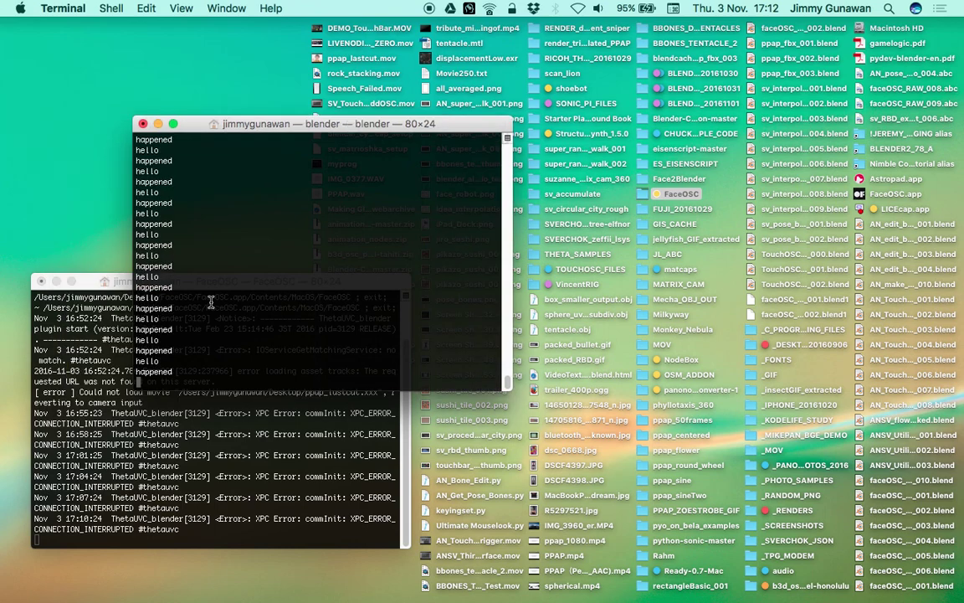
pyautogui.hotkey('ctrl', 'Right')
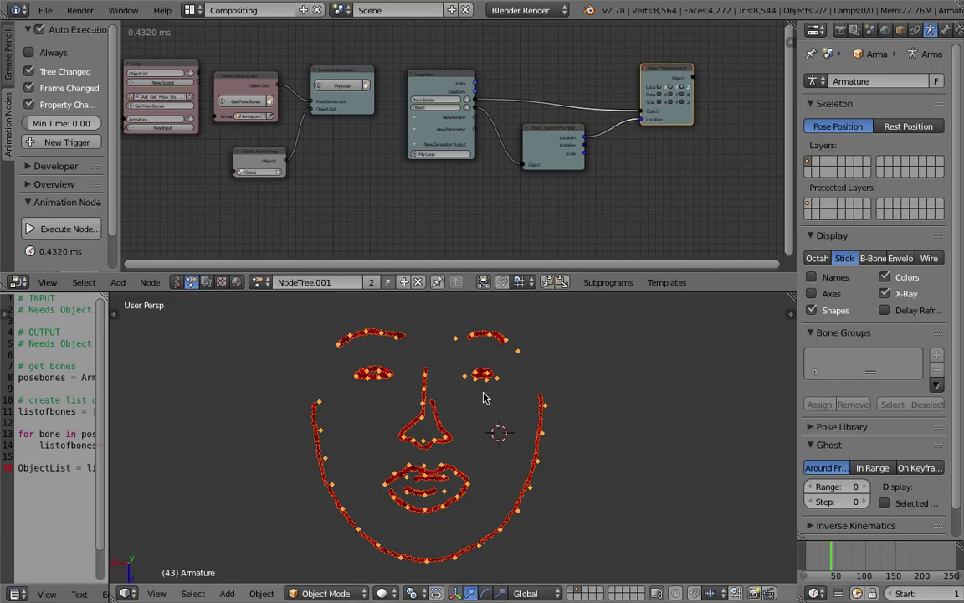
pyautogui.click(9, 63)
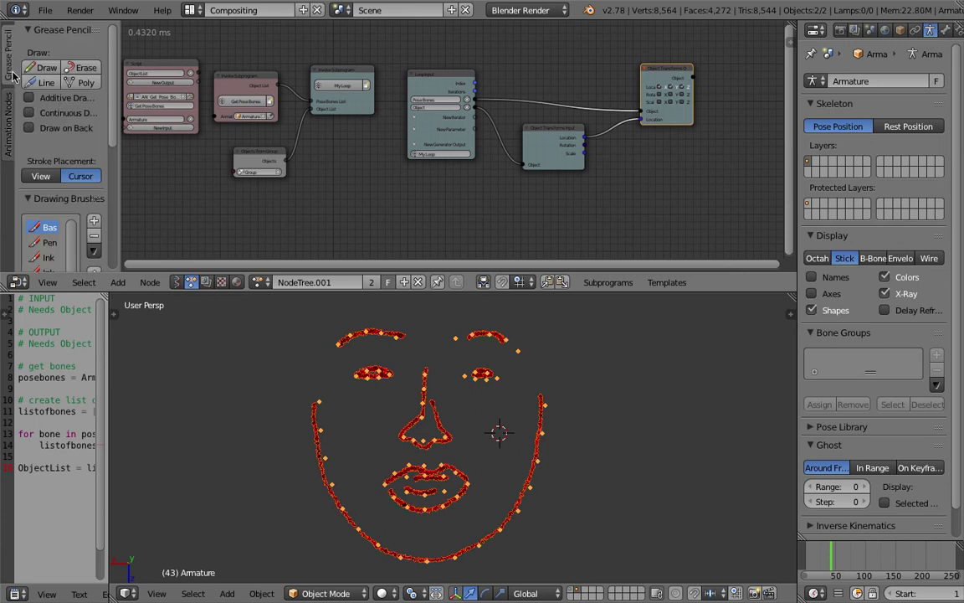
pyautogui.click(9, 144)
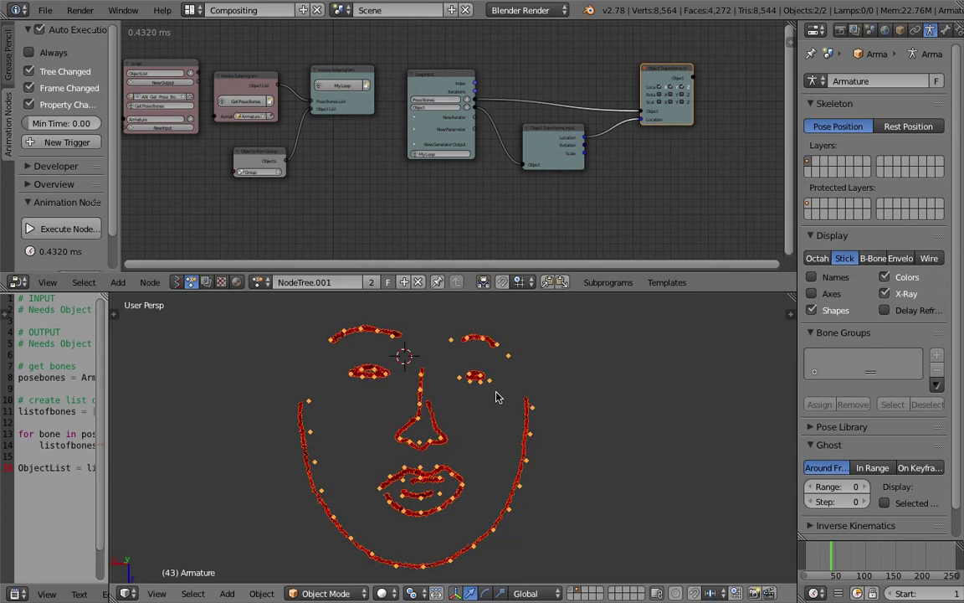
# Step: Move the timeline to frame 39 and play the animation
pyautogui.scroll(1, 473, 406)
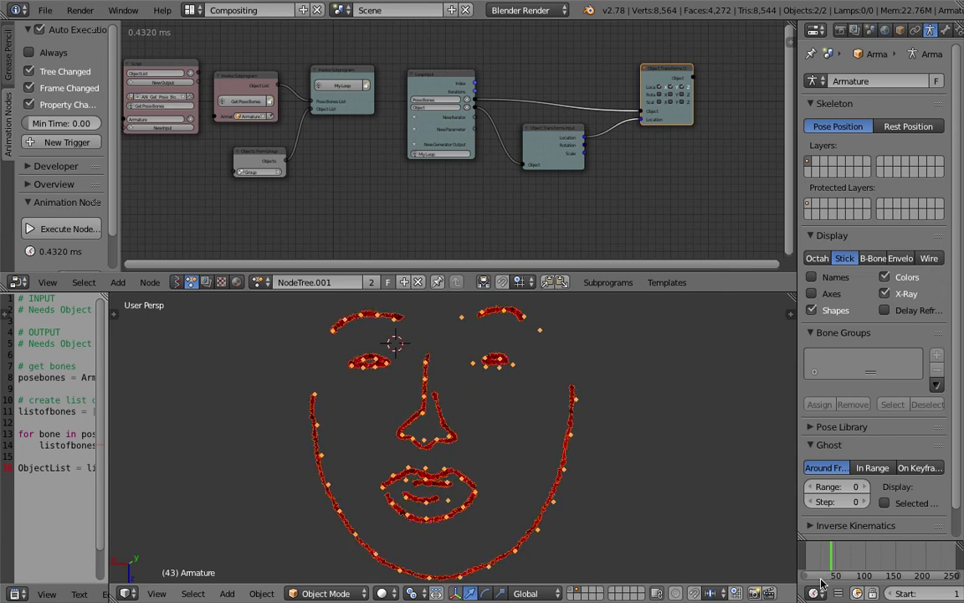
pyautogui.moveTo(832, 559)
pyautogui.mouseDown()
pyautogui.moveTo(816, 557)
pyautogui.moveTo(828, 554)
pyautogui.mouseUp()
pyautogui.moveTo(543, 453); pyautogui.dragTo(552, 453, button='middle')
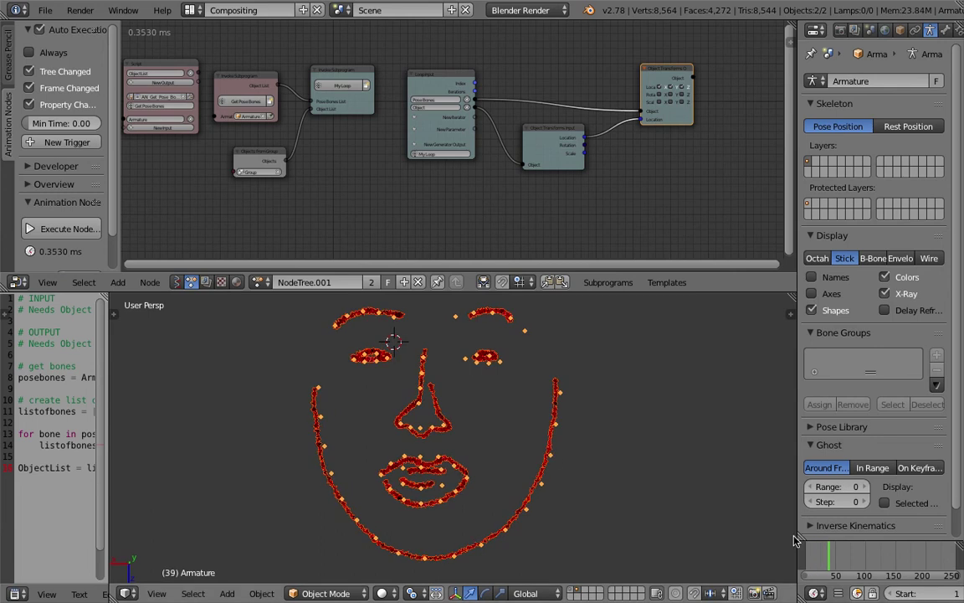
pyautogui.scroll(-1, 883, 595)
pyautogui.scroll(-6, 887, 595)
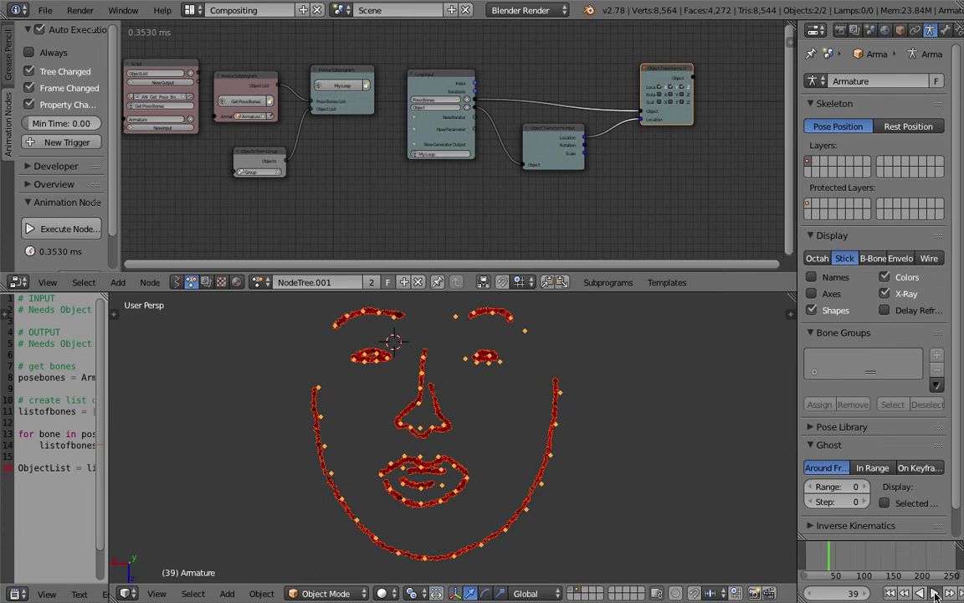
pyautogui.hotkey('alt', 'a')
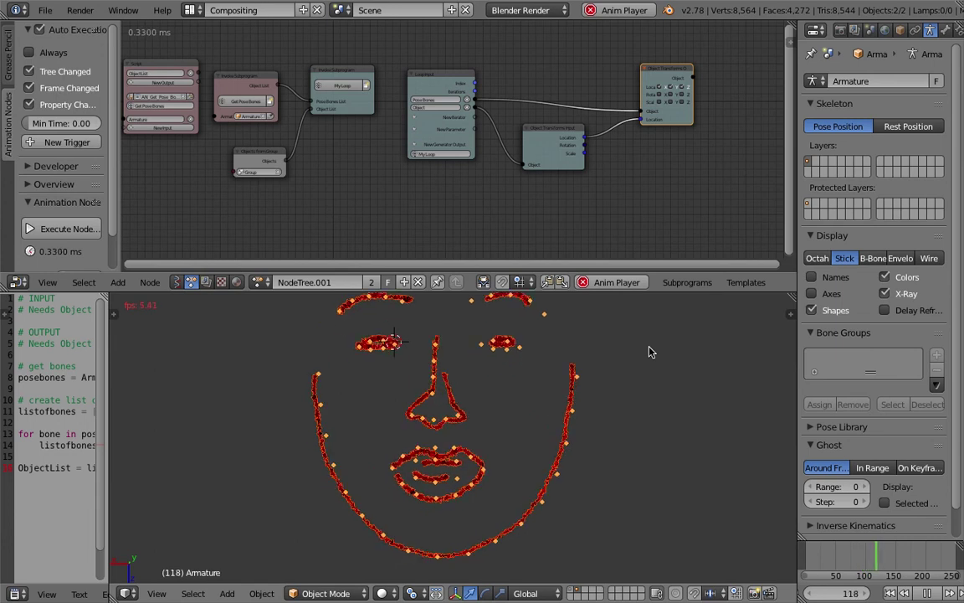
# Step: Switch the screen layout to 3D View Full and watch the playing face animation from near and far
pyautogui.click(190, 10)
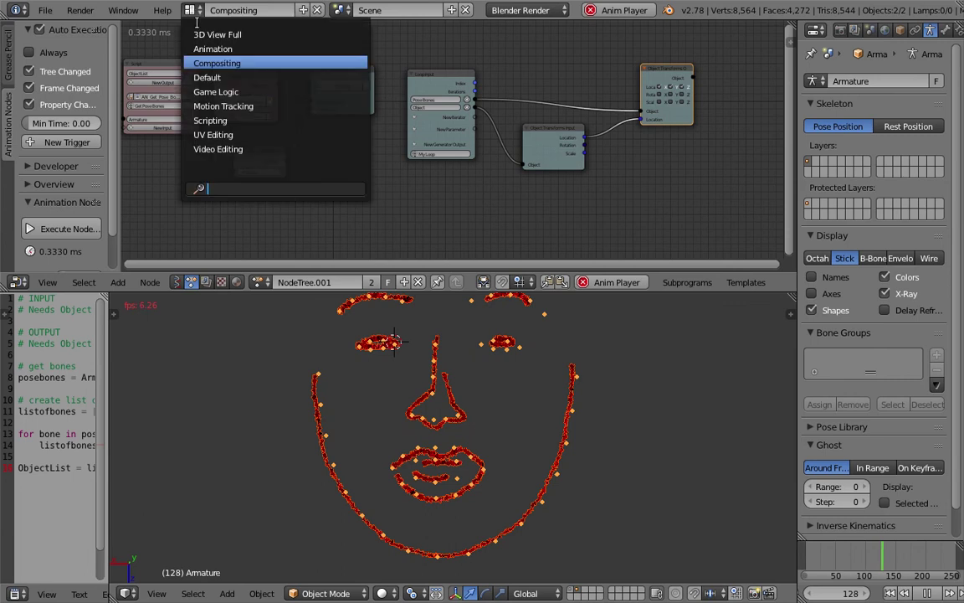
pyautogui.click(211, 35)
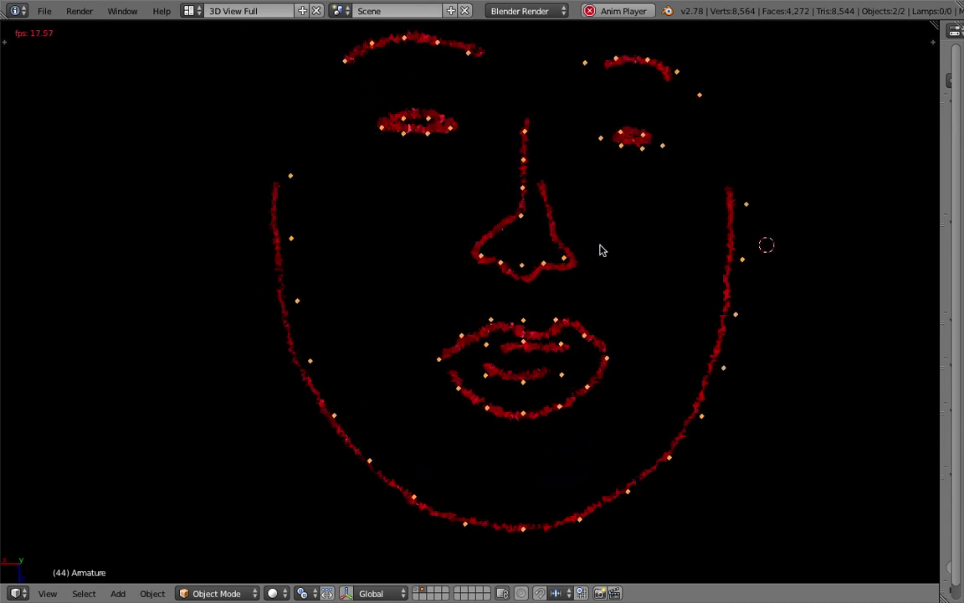
pyautogui.scroll(-1, 548, 266)
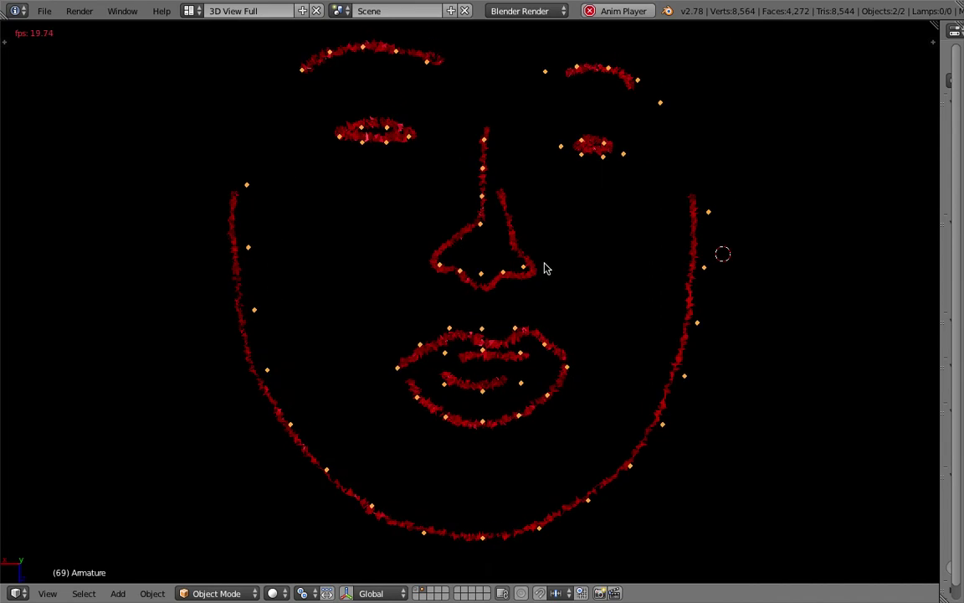
pyautogui.scroll(-3, 532, 277)
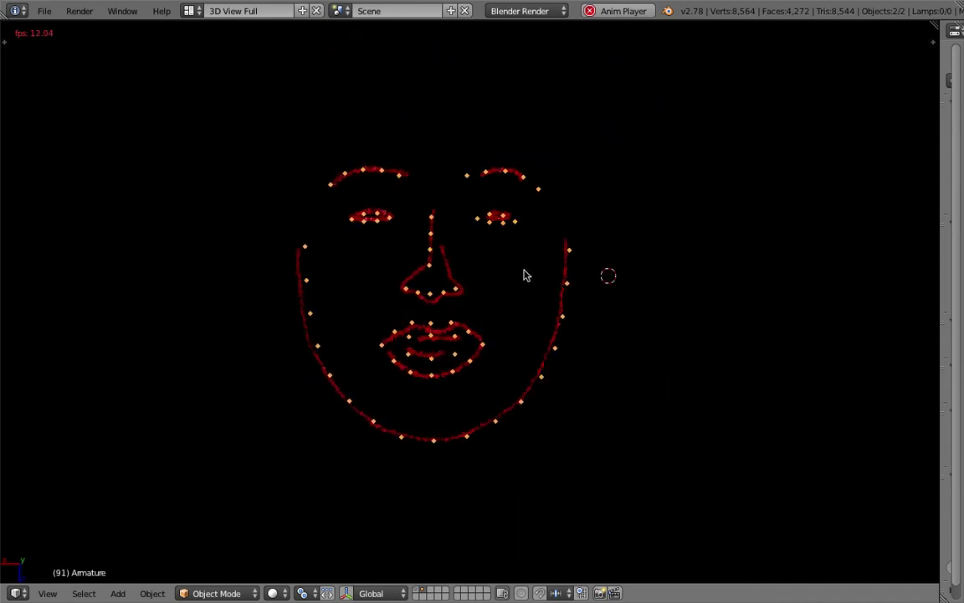
pyautogui.scroll(3, 523, 275)
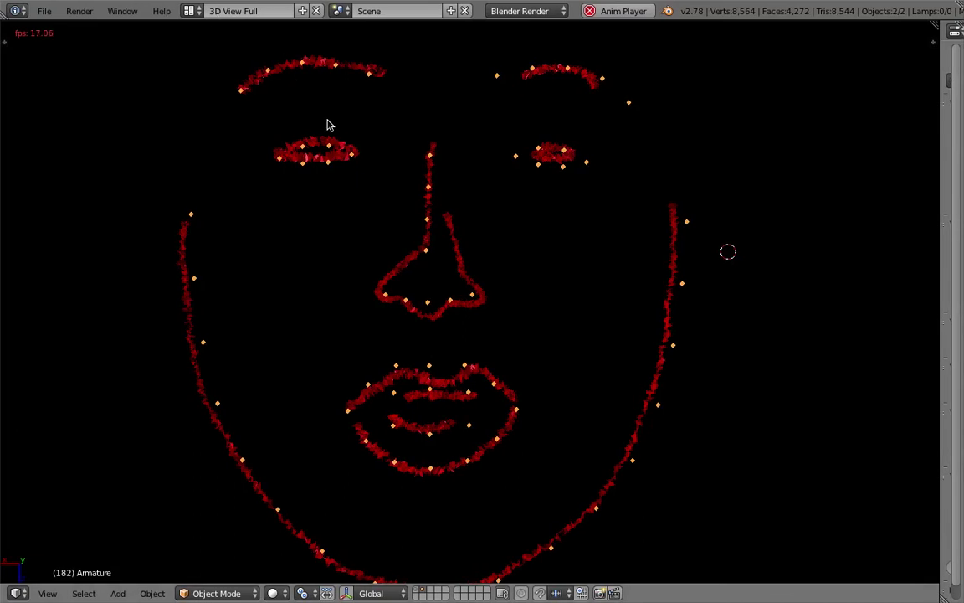
# Step: Pause and restart the animation, and select the GP_Layer face mesh during playback
pyautogui.hotkey('alt', 'a')
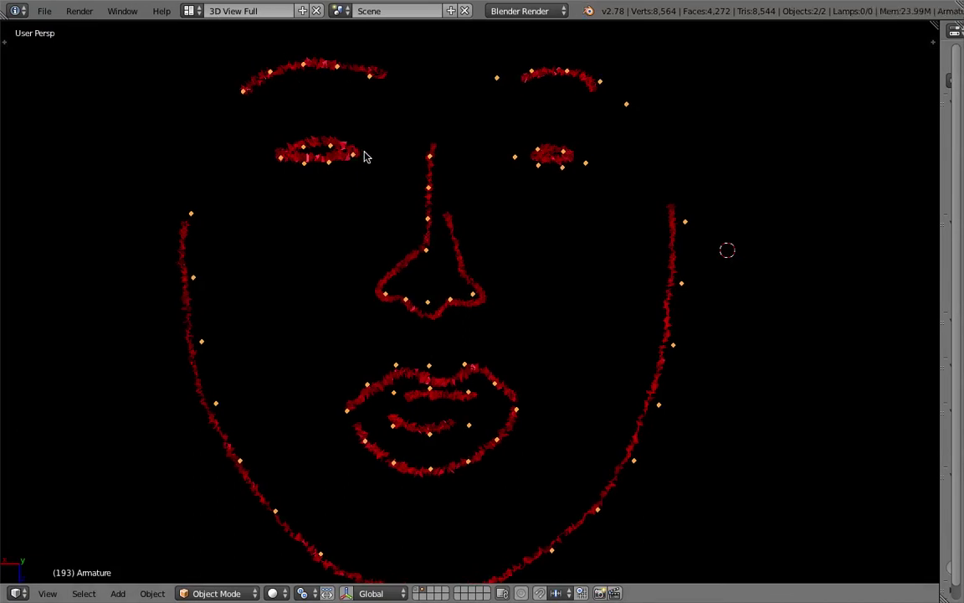
pyautogui.hotkey('alt', 'a')
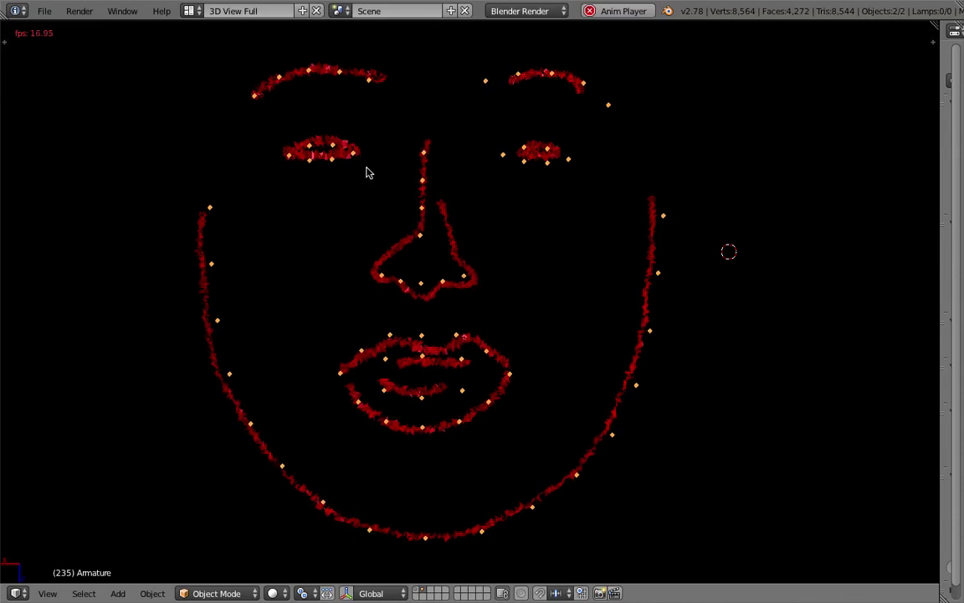
pyautogui.rightClick(561, 158)
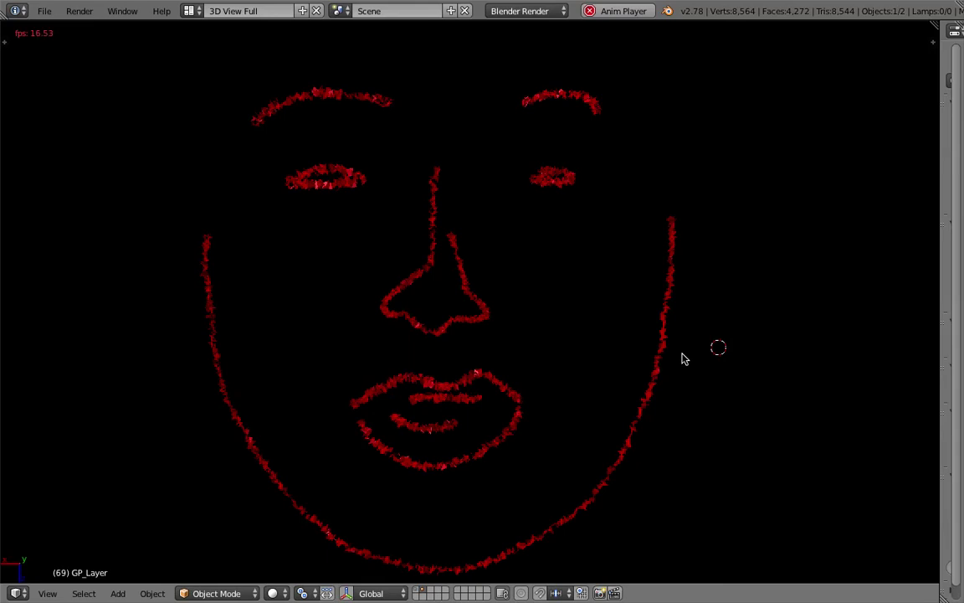
# Step: Return to the Compositing layout, expand the node tree Overview settings and widen the node editor's sidebar
pyautogui.click(191, 12)
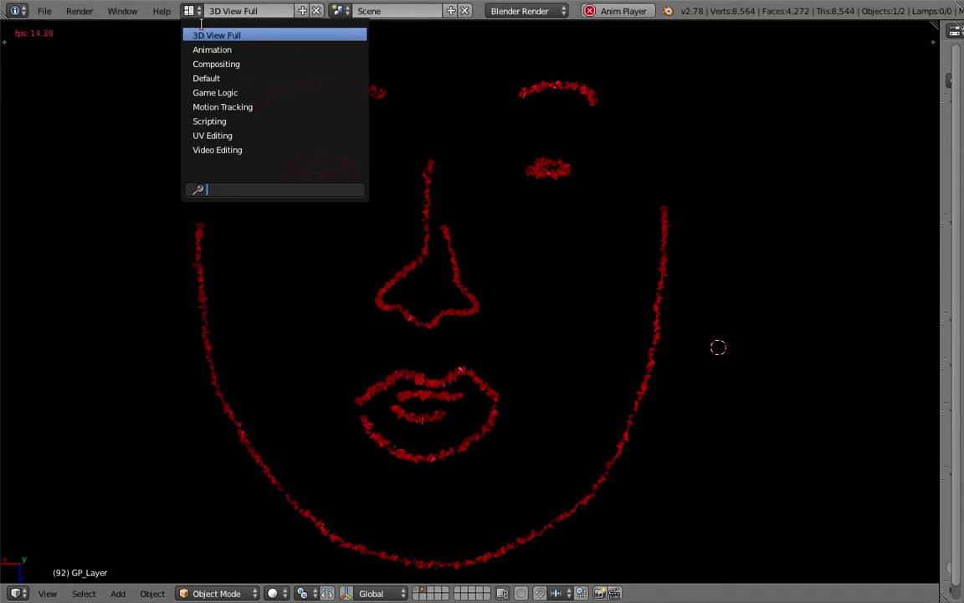
pyautogui.click(212, 65)
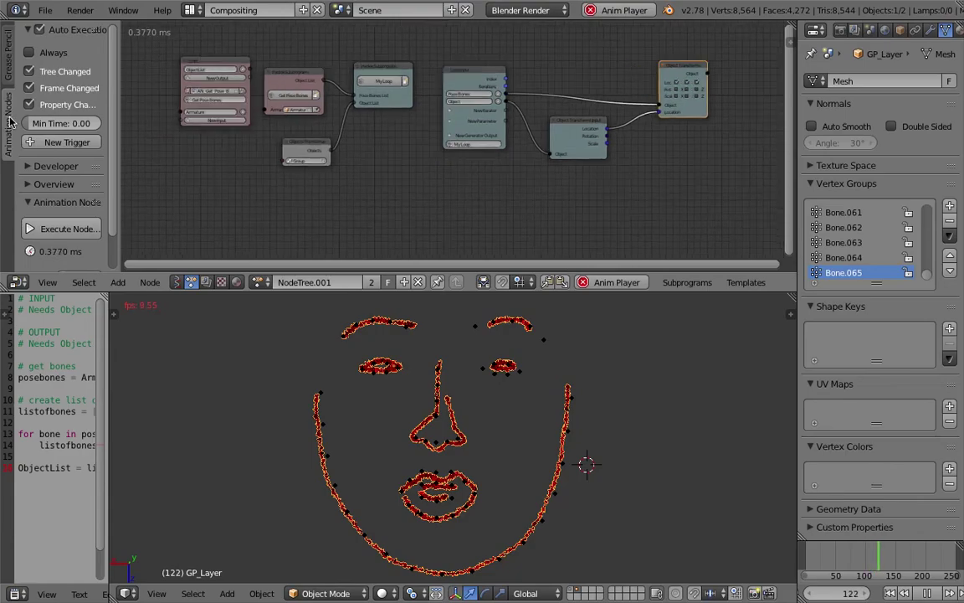
pyautogui.click(55, 184)
pyautogui.moveTo(120, 179); pyautogui.dragTo(172, 178)
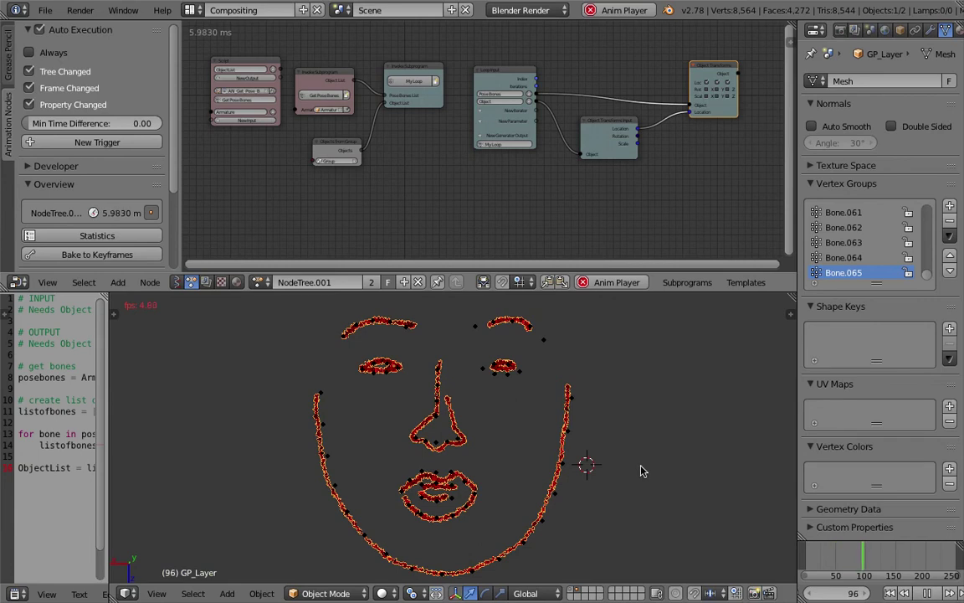
# Step: With playback stopped, select the armature and scrub through its keyframes to frame 99
pyautogui.hotkey('alt', 'a')
pyautogui.rightClick(559, 437)
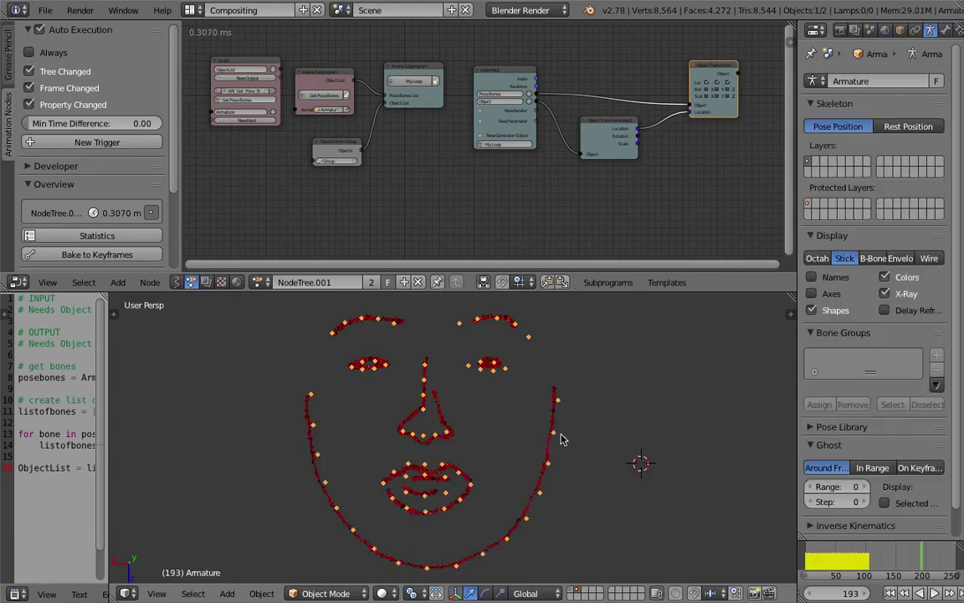
pyautogui.moveTo(816, 559); pyautogui.dragTo(863, 558)
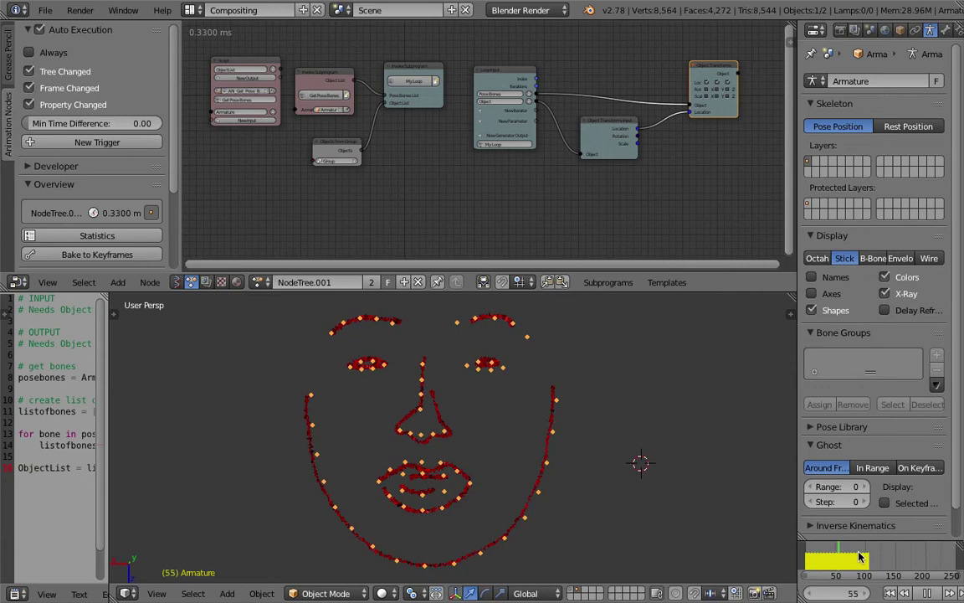
# Step: Examine the armature bones against the red face mesh at frame 99 from several distances and angles
pyautogui.scroll(3, 641, 482)
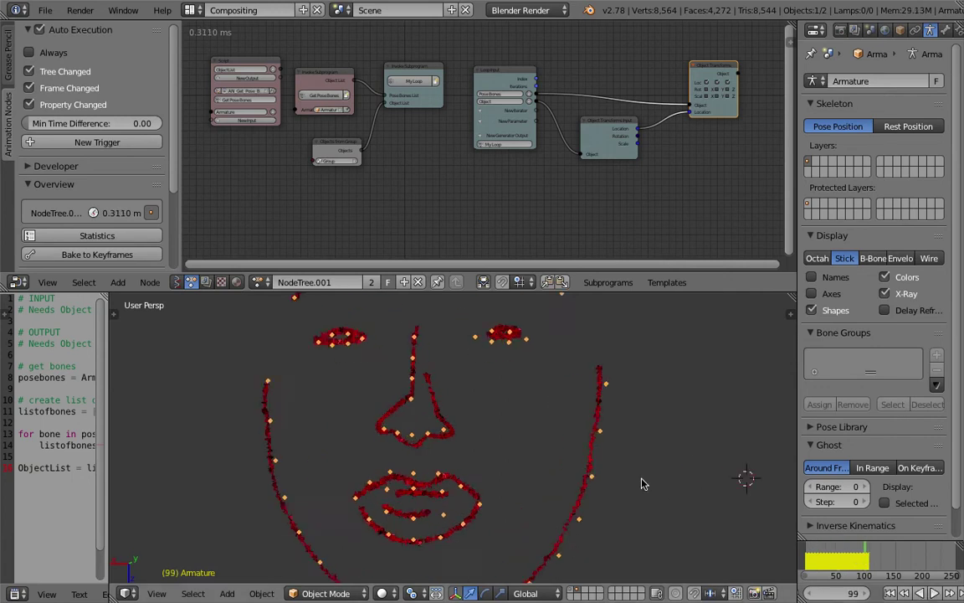
pyautogui.scroll(-2, 554, 491)
pyautogui.scroll(-3, 551, 484)
pyautogui.scroll(1, 508, 453)
pyautogui.keyDown('shift'); pyautogui.moveTo(508, 455); pyautogui.dragTo(565, 448, button='middle'); pyautogui.keyUp('shift')
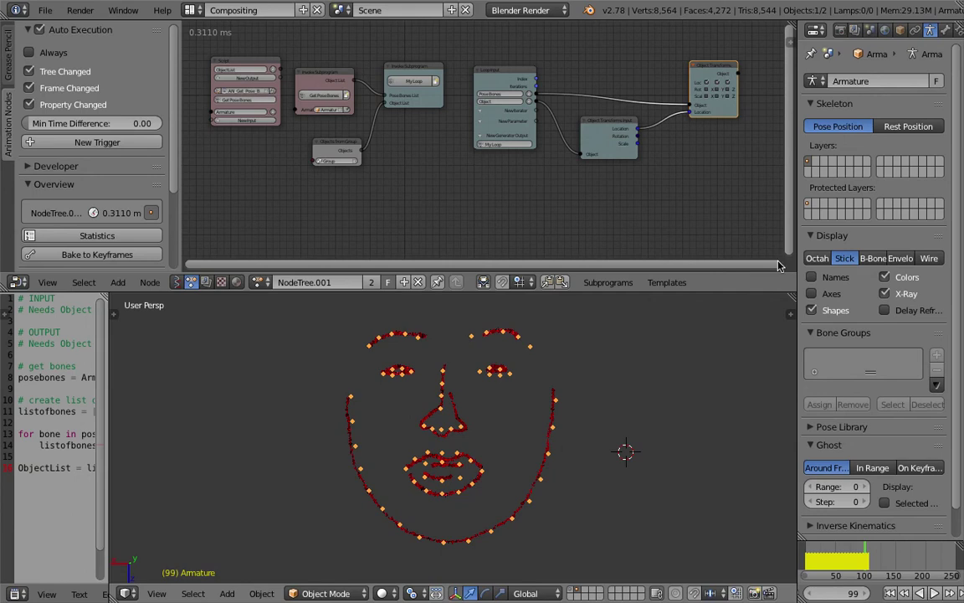
pyautogui.moveTo(457, 379); pyautogui.dragTo(482, 401, button='middle')
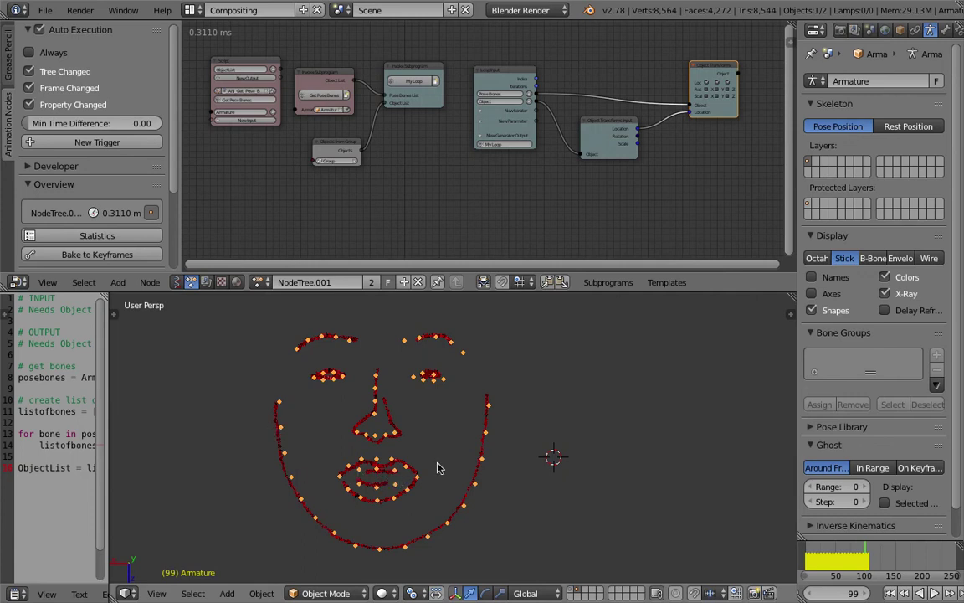
pyautogui.keyDown('shift'); pyautogui.moveTo(494, 427); pyautogui.dragTo(479, 428, button='middle'); pyautogui.keyUp('shift')
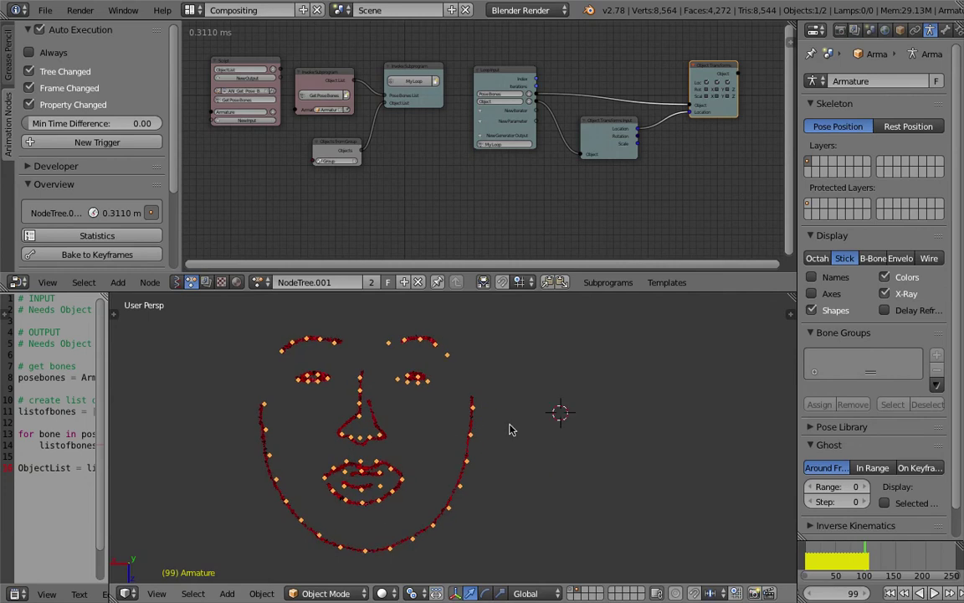
pyautogui.click(509, 424)
pyautogui.keyDown('shift'); pyautogui.moveTo(379, 457); pyautogui.dragTo(413, 450, button='middle'); pyautogui.keyUp('shift')
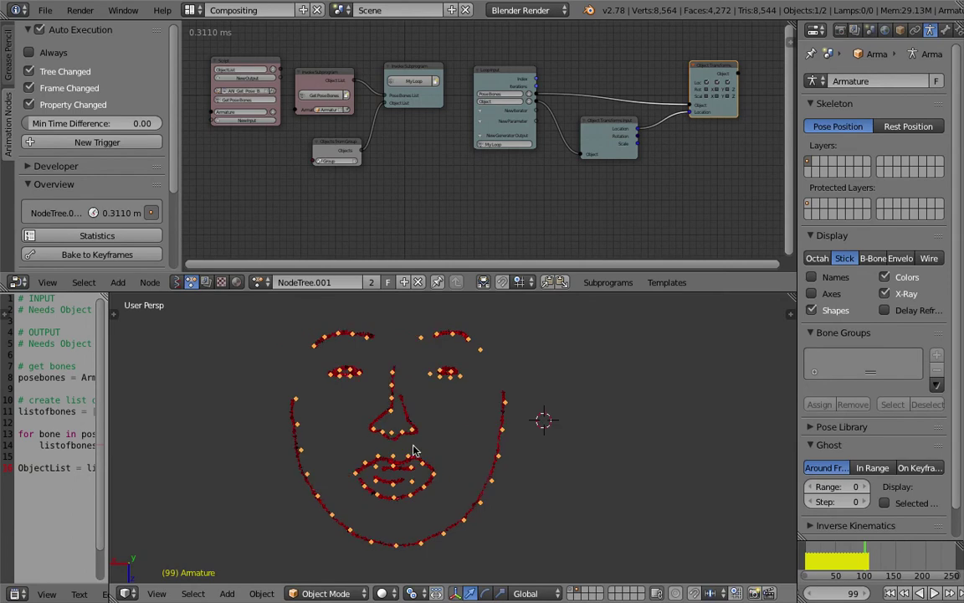
# Step: Play the armature animation from frame 99 in a slightly closer view of the face
pyautogui.scroll(1, 413, 451)
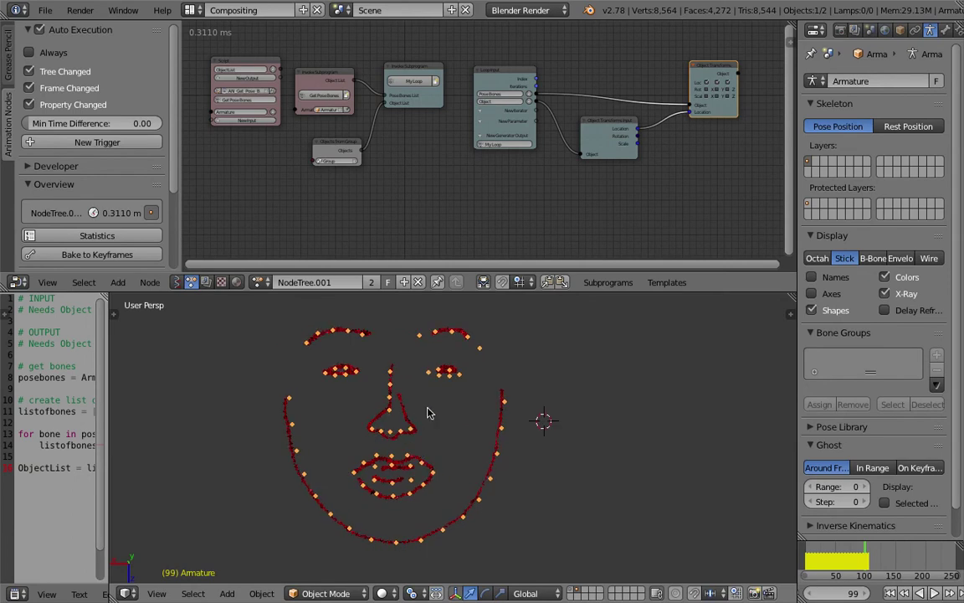
pyautogui.scroll(1, 429, 411)
pyautogui.scroll(-1, 429, 412)
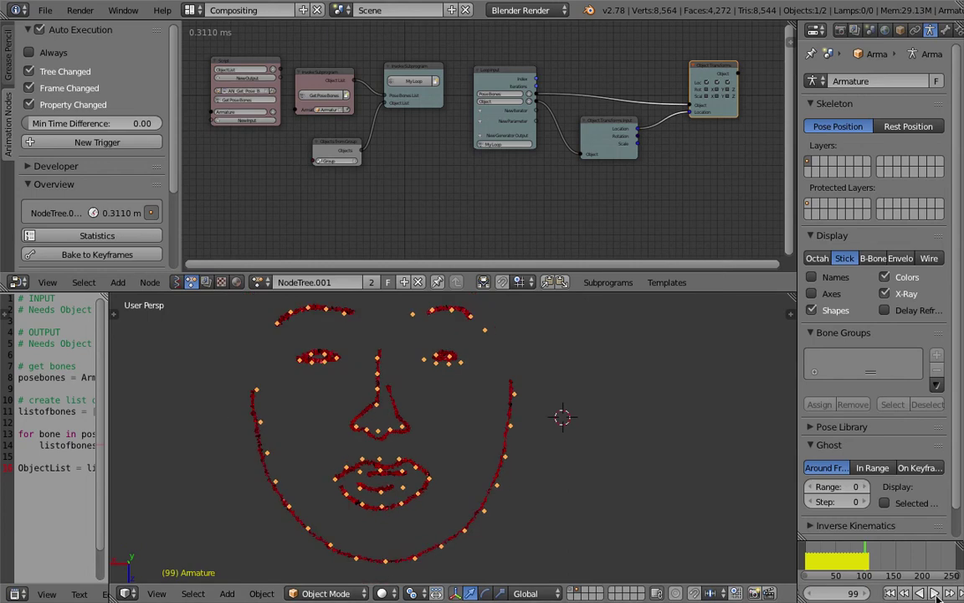
pyautogui.click(935, 592)
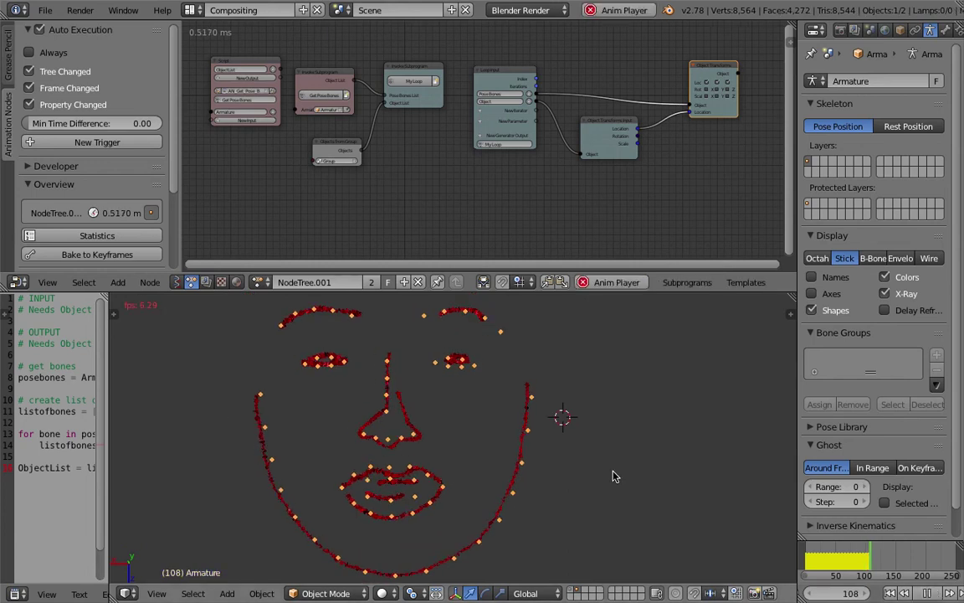